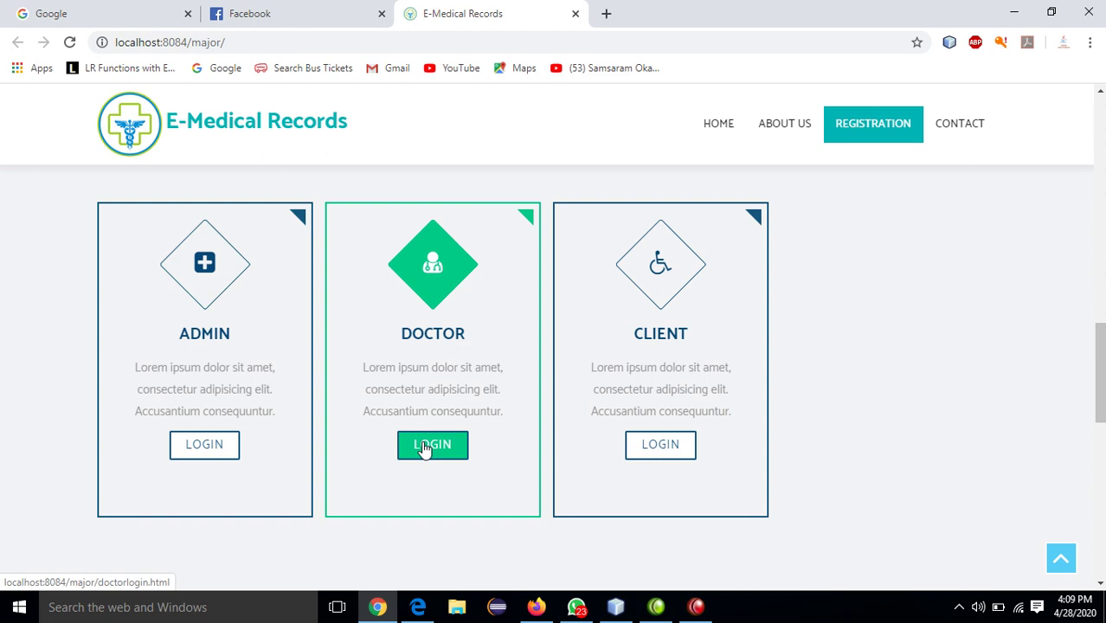
# - Open the Doctor Login page from the DOCTOR card on the registration page
pyautogui.click(424, 447)
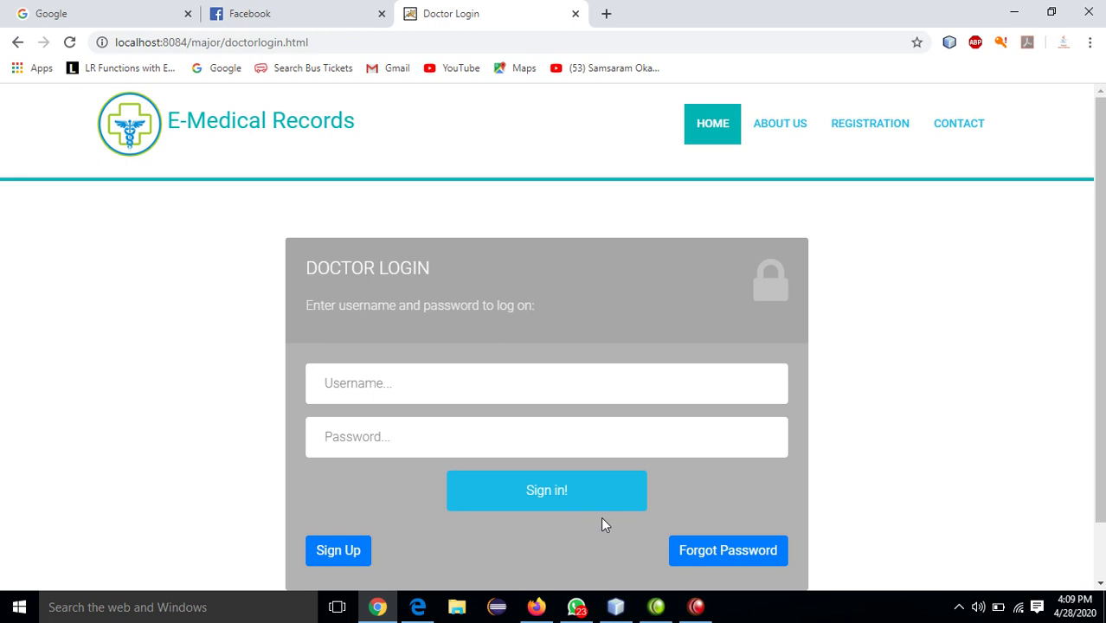
# - Open the doctor sign-up form and enter the doctor's name, a password, Cardiology department and Heart specialist
pyautogui.click(332, 551)
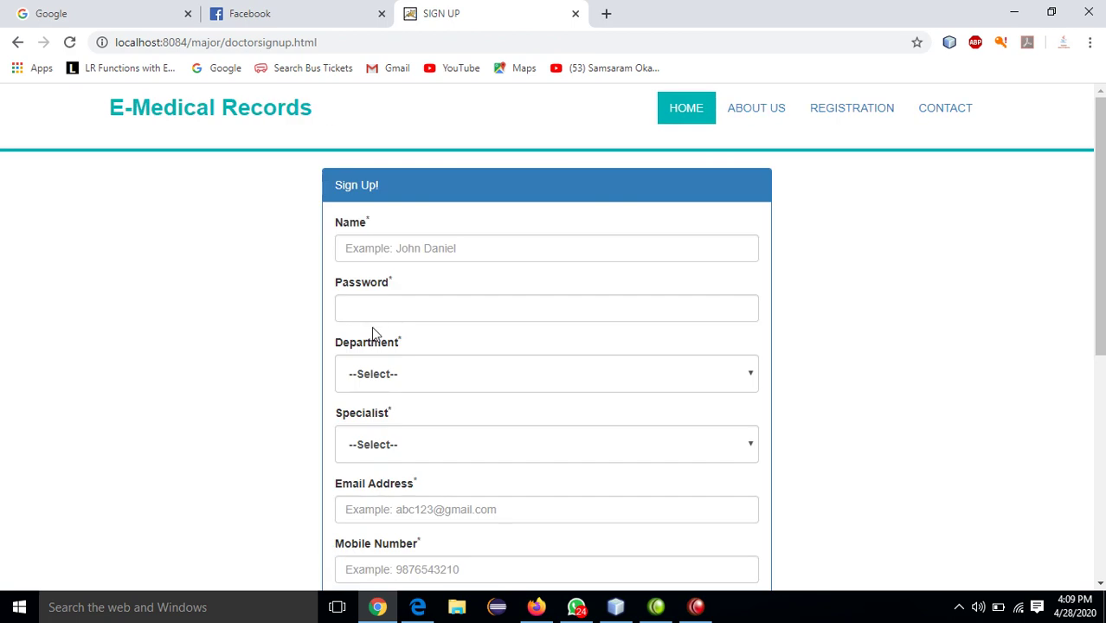
pyautogui.click(423, 251)
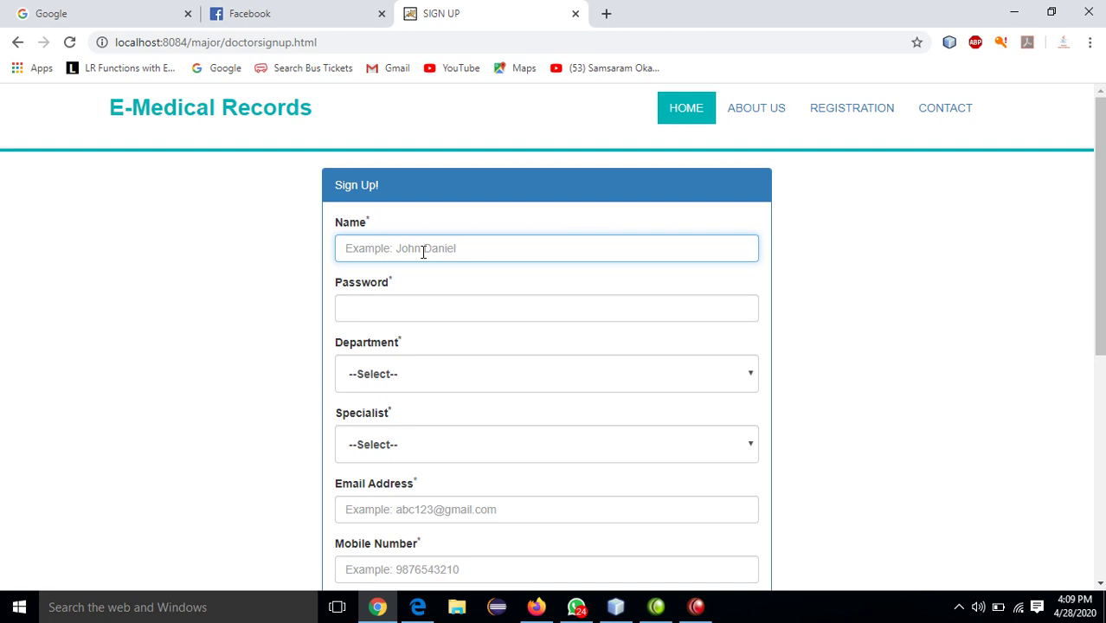
pyautogui.write('venkatarao')
pyautogui.press('Tab')
pyautogui.write('1')
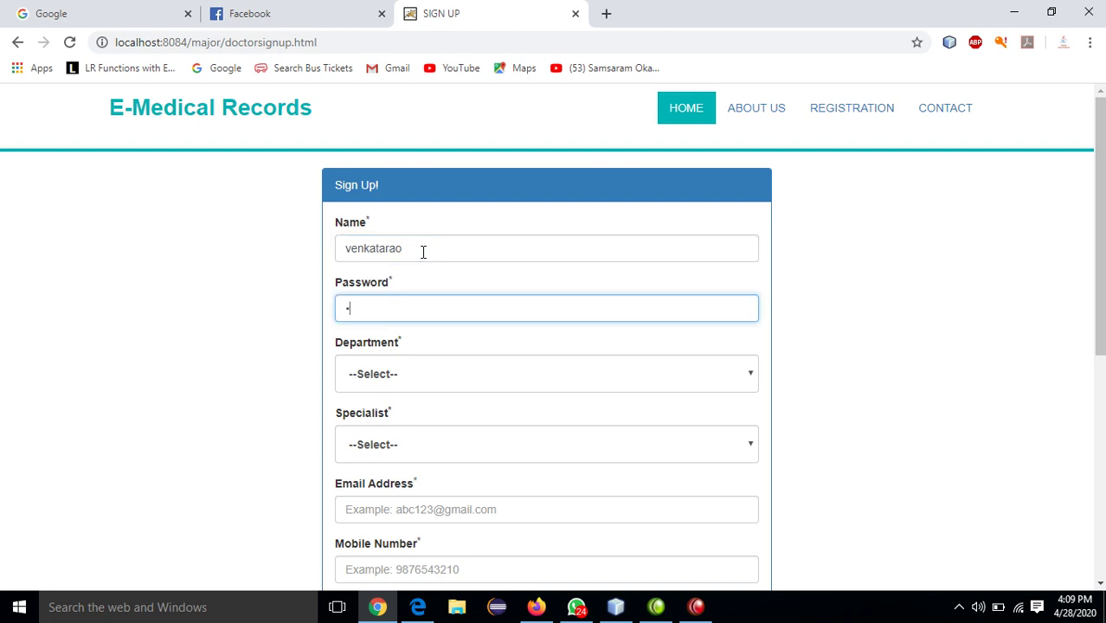
pyautogui.write('234')
pyautogui.press('Tab')
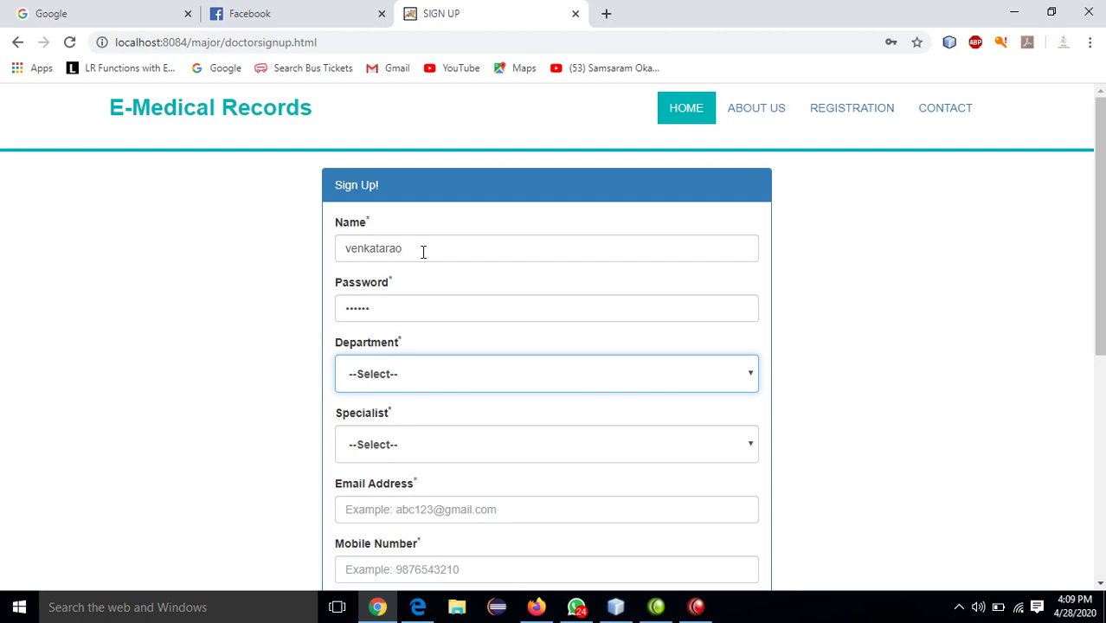
pyautogui.press('Down')
pyautogui.press('Tab')
pyautogui.press('Down')
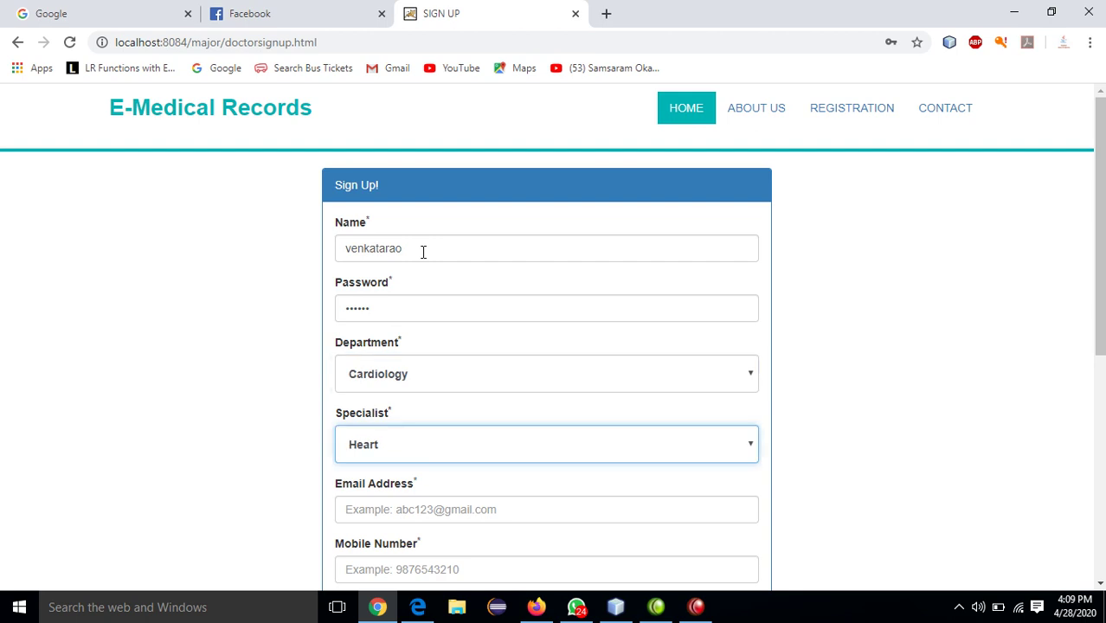
# - Fill in the doctor's email, mobile number, birth date 05/03/2020, gender Male and pincode
pyautogui.press('Tab')
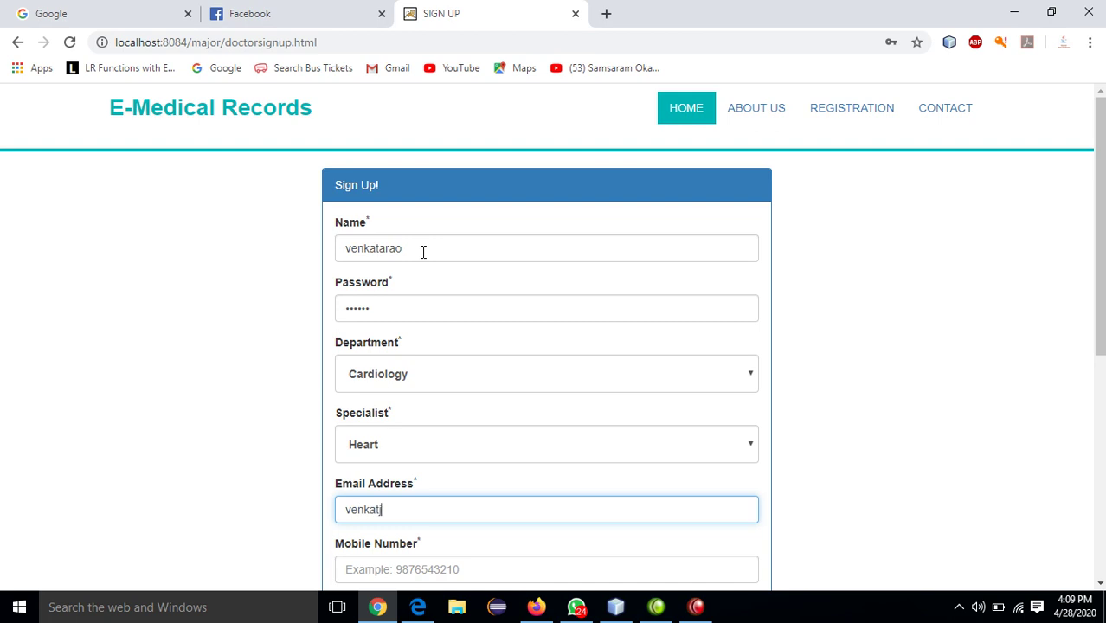
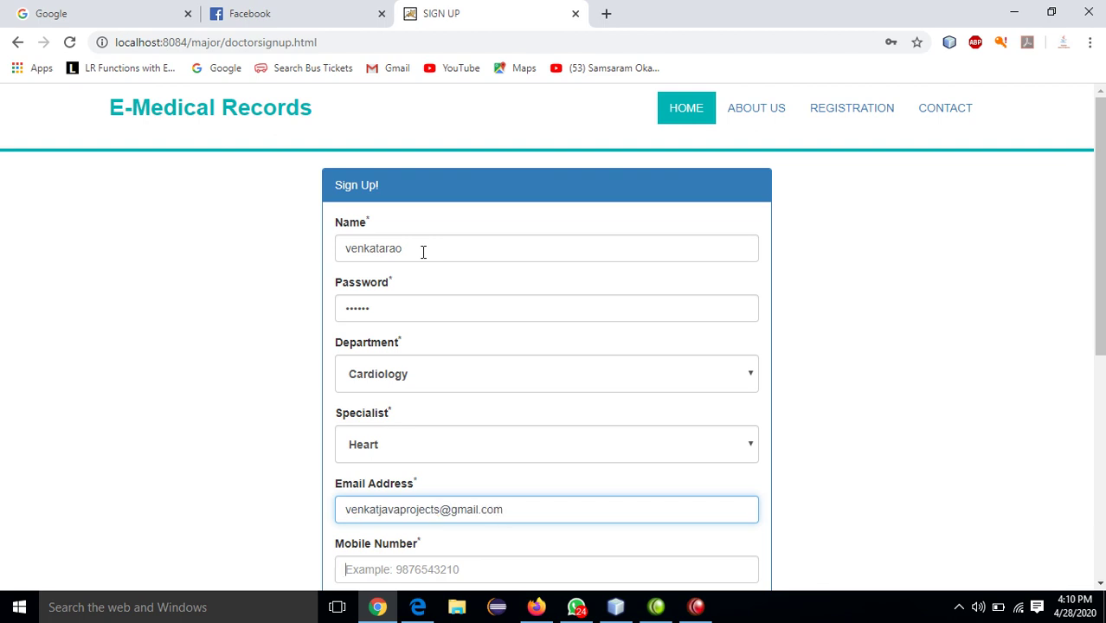
pyautogui.press('Tab')
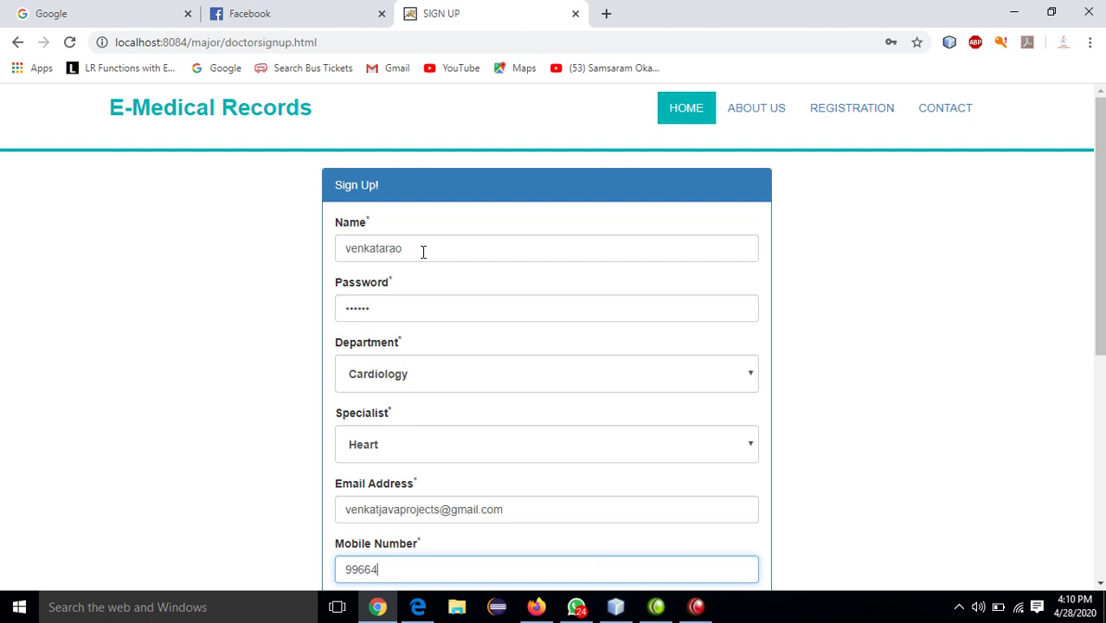
pyautogui.press('Tab')
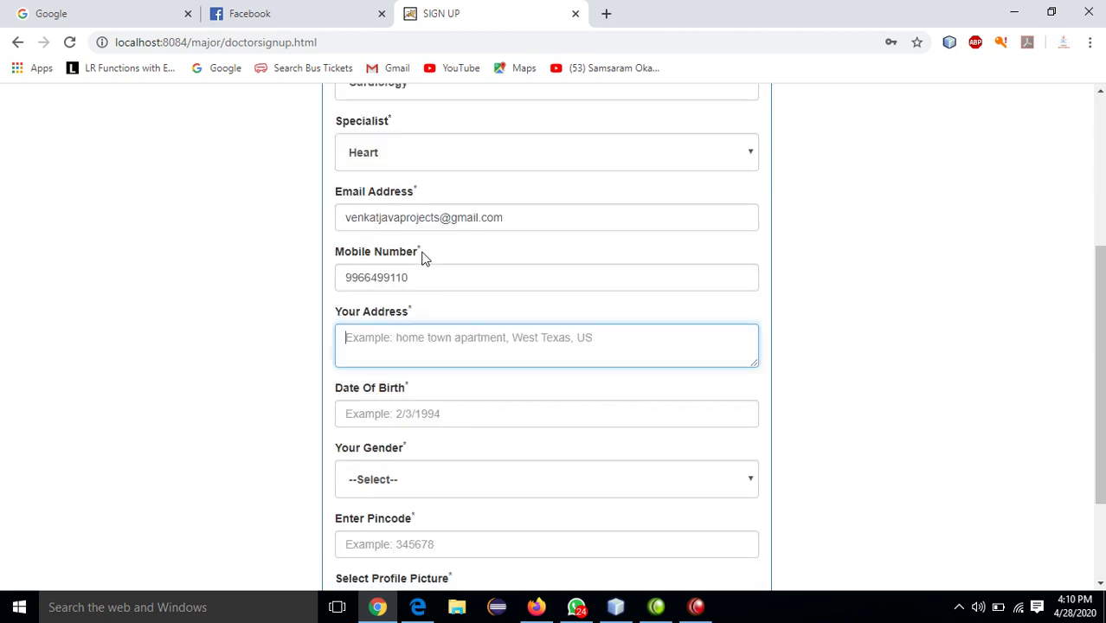
pyautogui.click(427, 415)
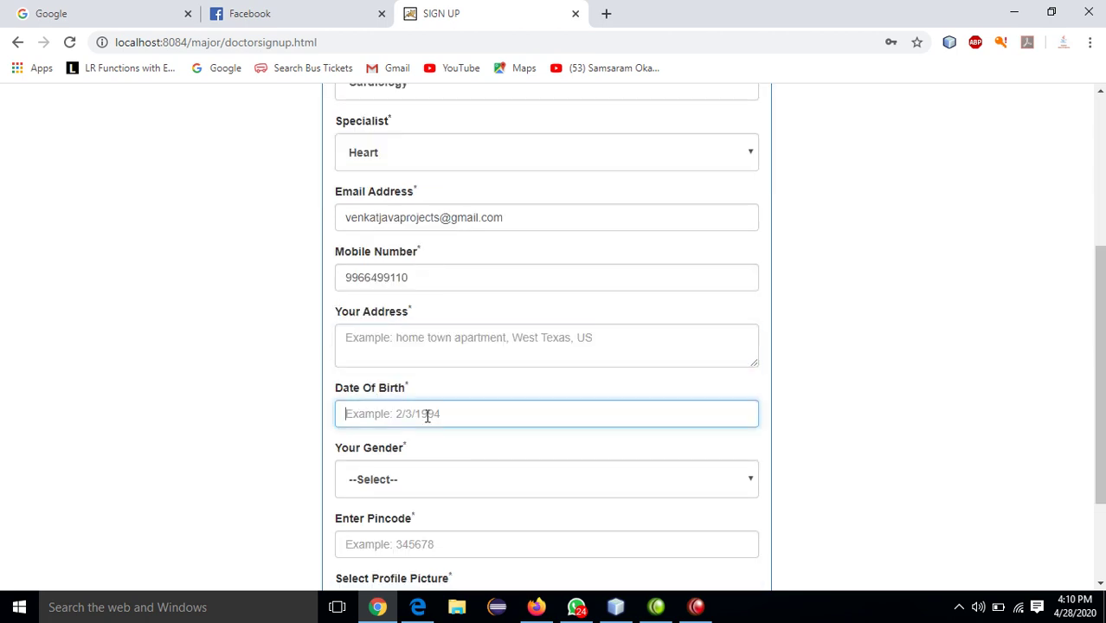
pyautogui.write('05/03/2020')
pyautogui.press('Tab')
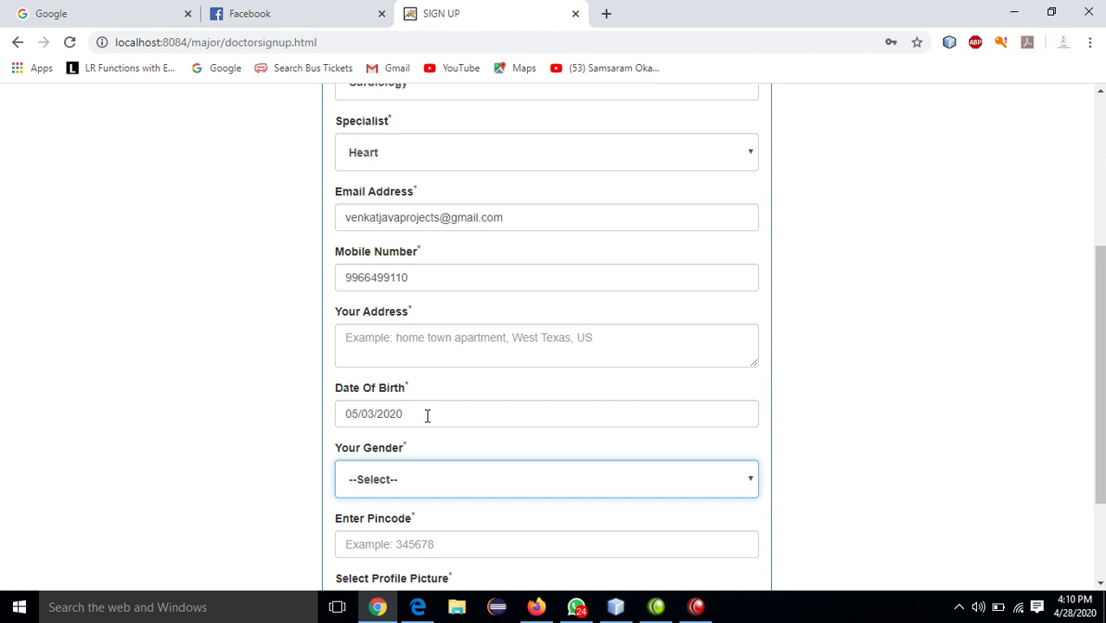
pyautogui.press('Down')
pyautogui.press('Tab')
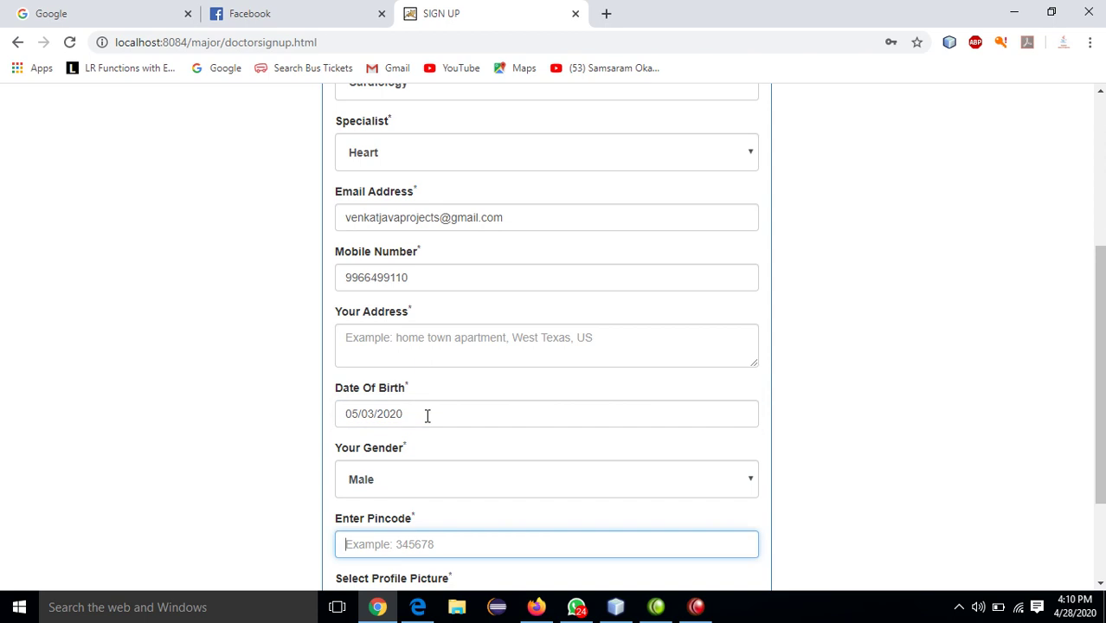
pyautogui.write('500060')
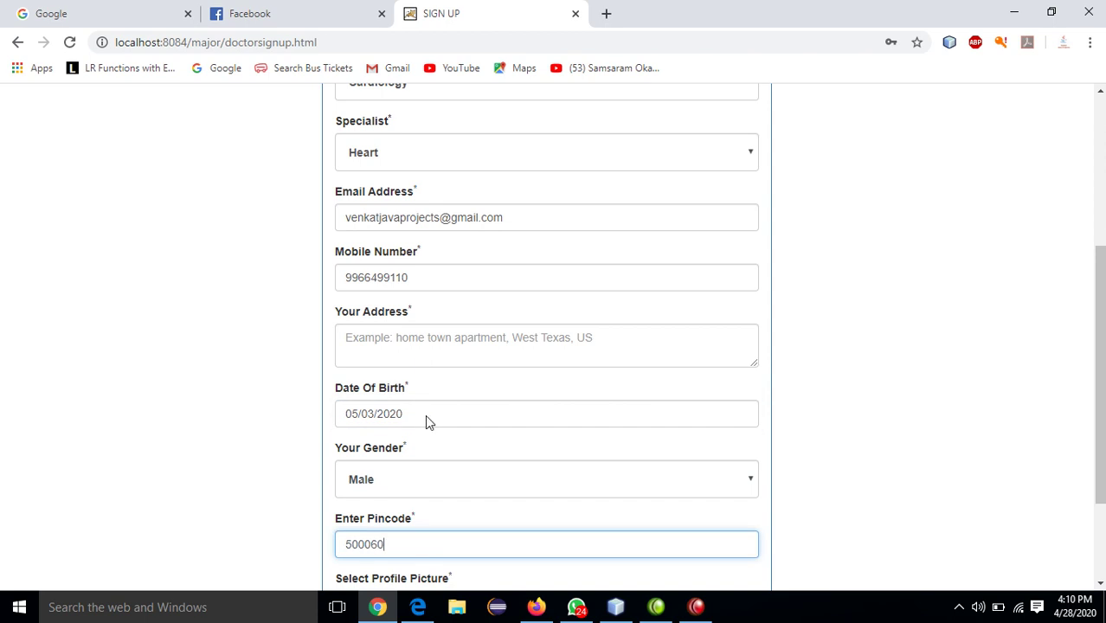
pyautogui.press('Tab')
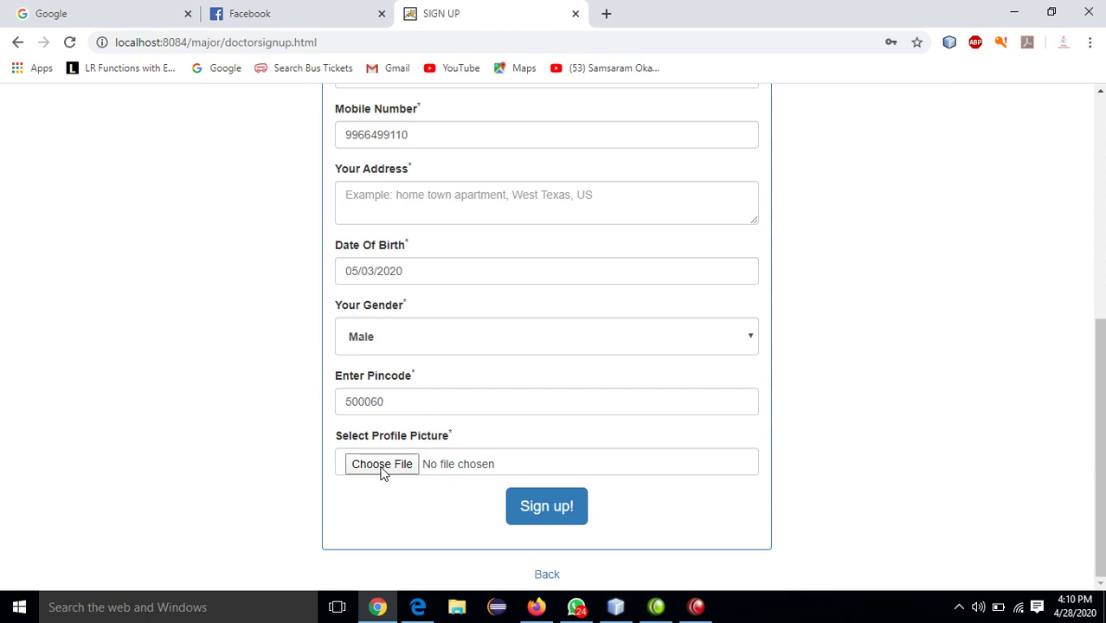
# - Browse to the website files folder on drive D: for the profile picture, shown as large icons
pyautogui.click(382, 465)
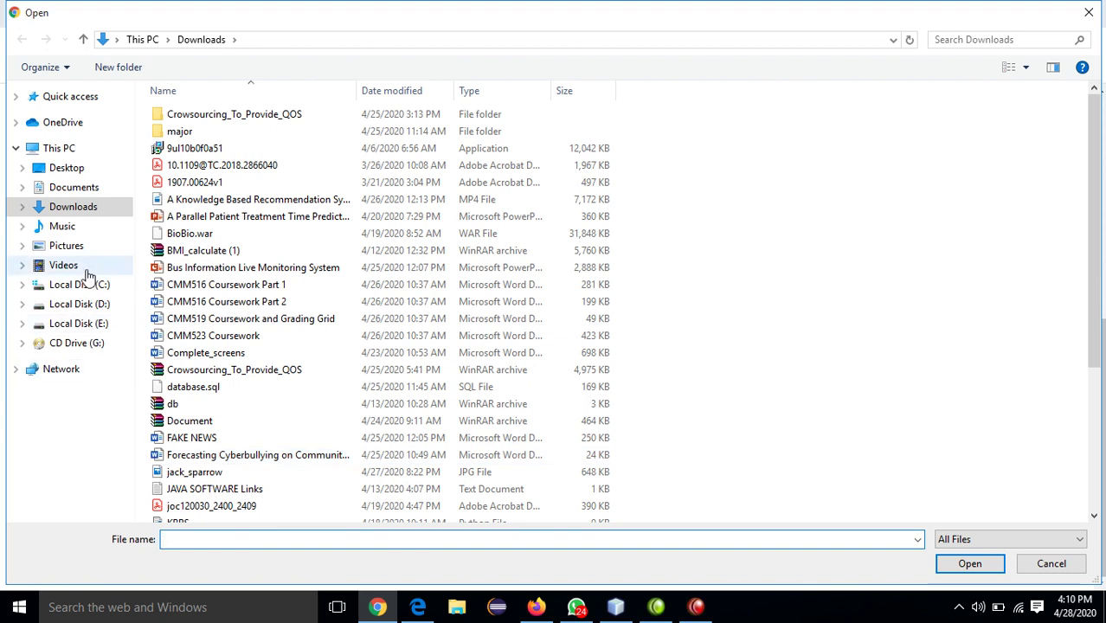
pyautogui.click(87, 325)
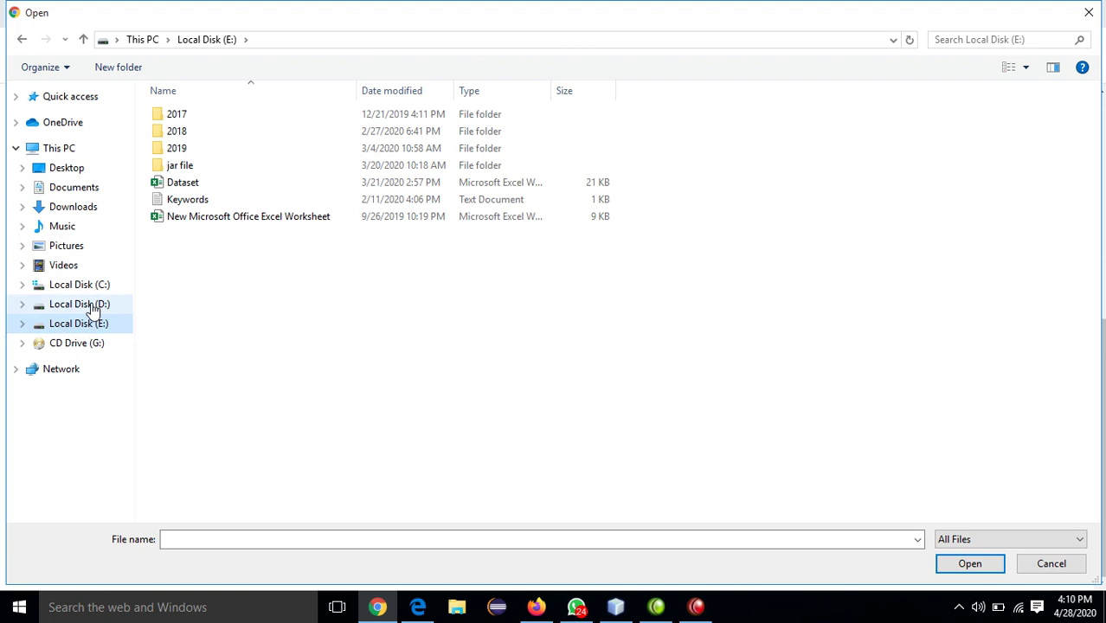
pyautogui.click(92, 304)
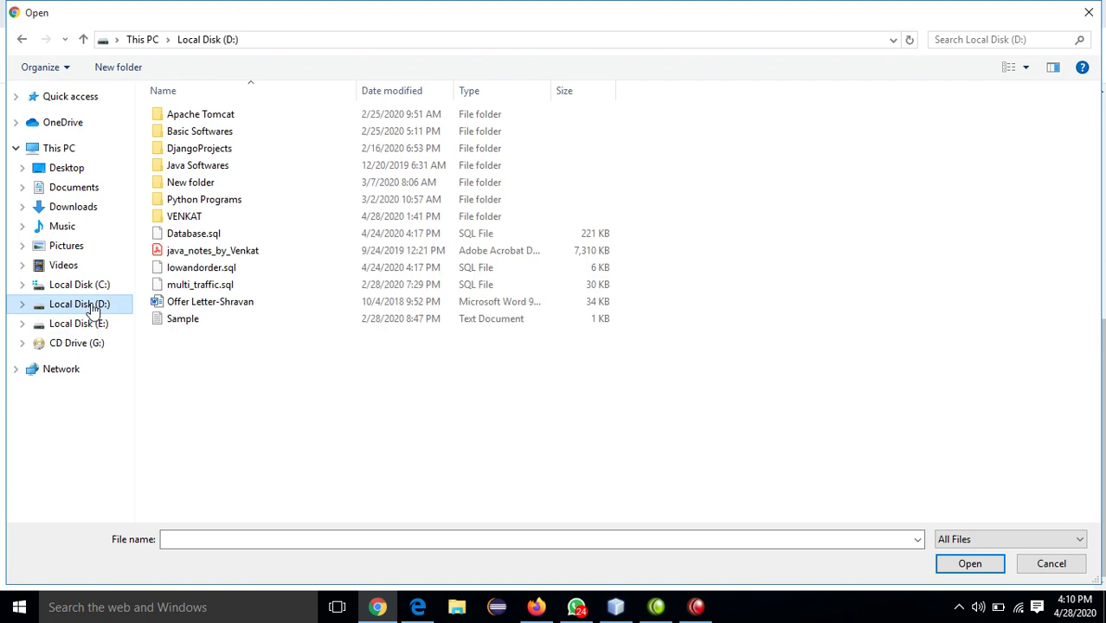
pyautogui.doubleClick(194, 218)
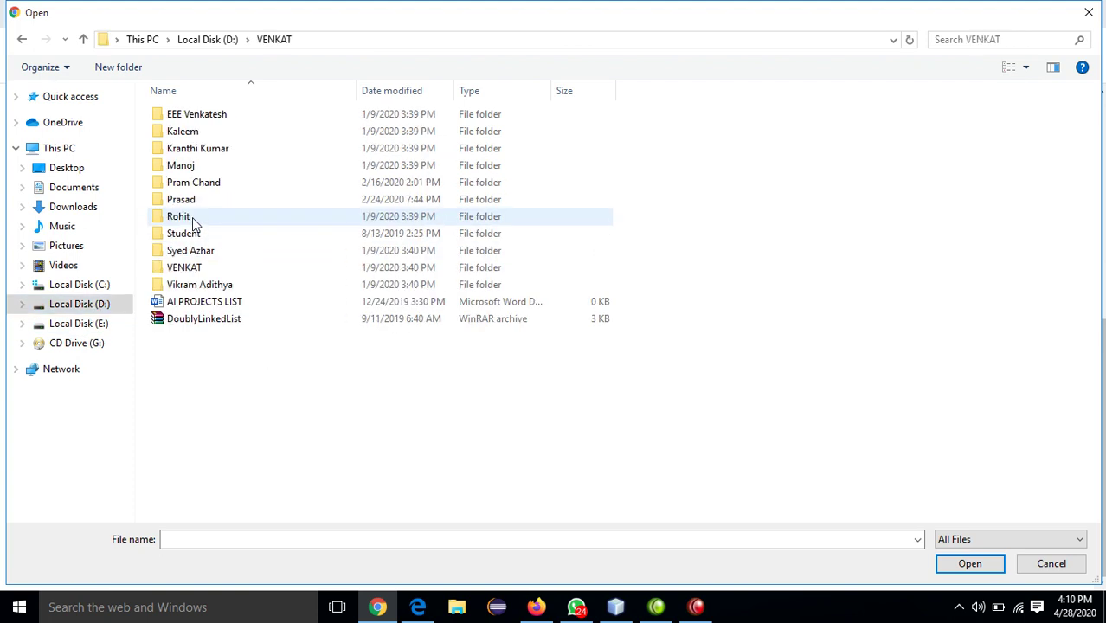
pyautogui.doubleClick(194, 270)
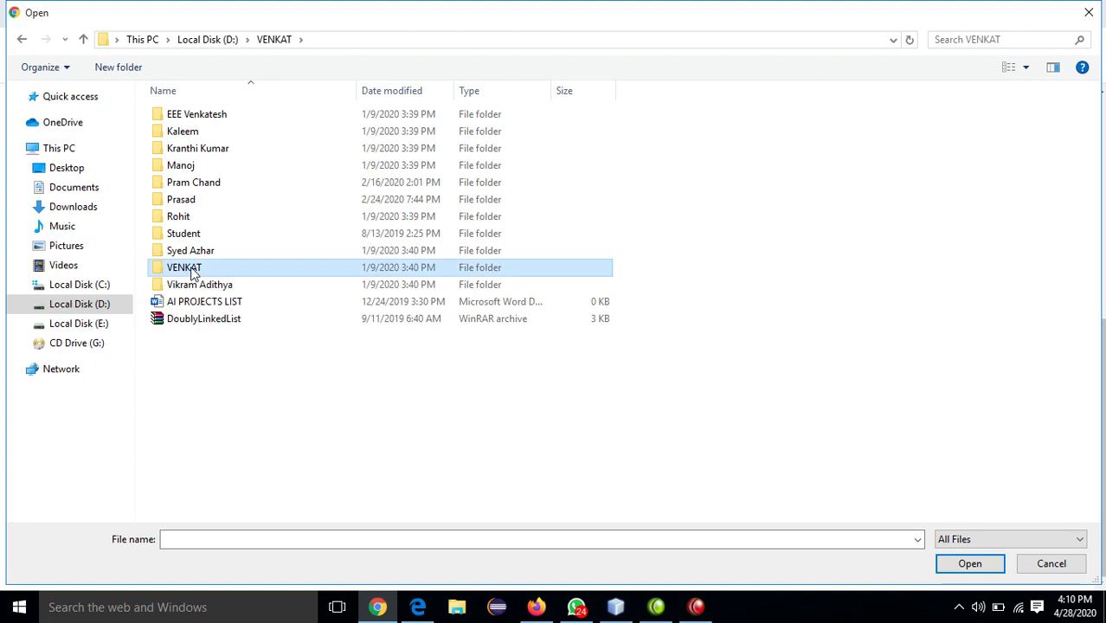
pyautogui.doubleClick(181, 116)
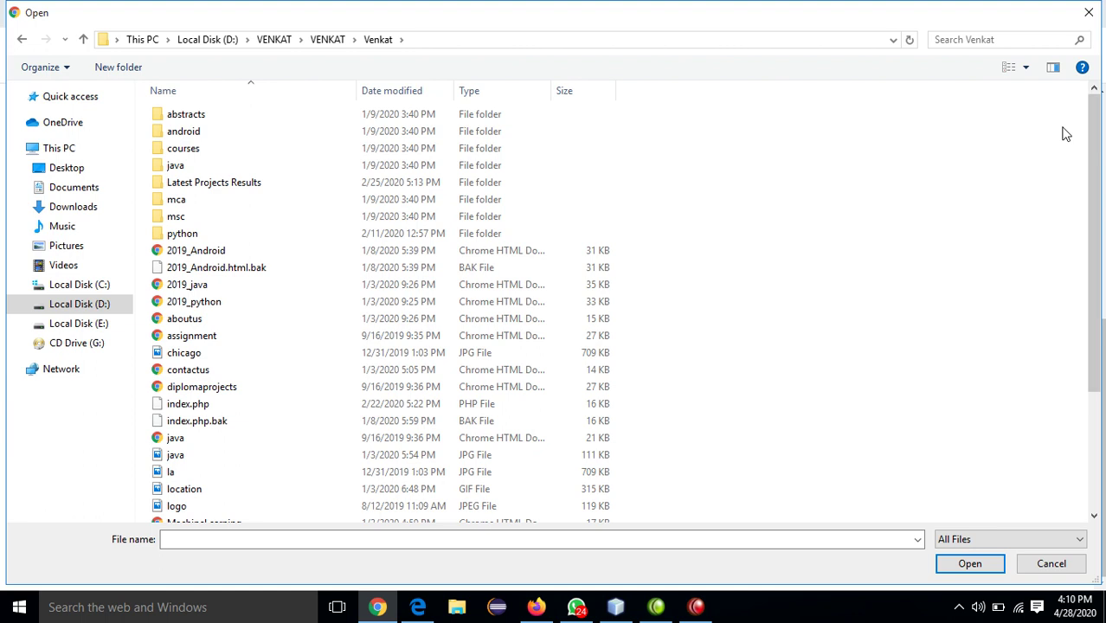
pyautogui.click(1025, 69)
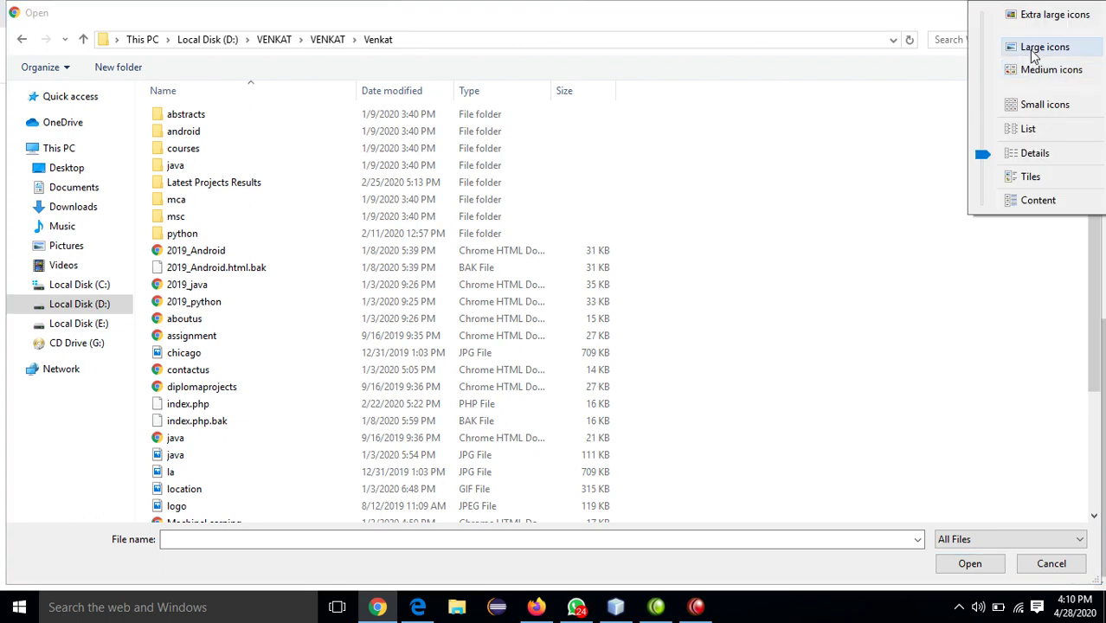
pyautogui.click(1028, 50)
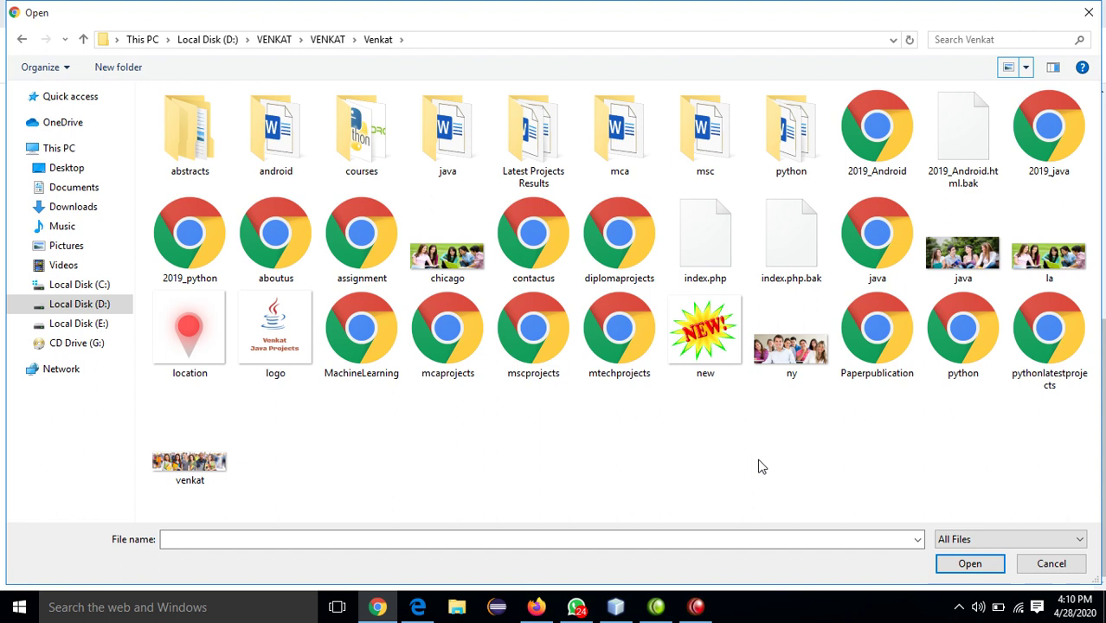
# - Attach logo.jpeg as the profile picture and submit the doctor sign-up
pyautogui.click(286, 362)
pyautogui.doubleClick(284, 362)
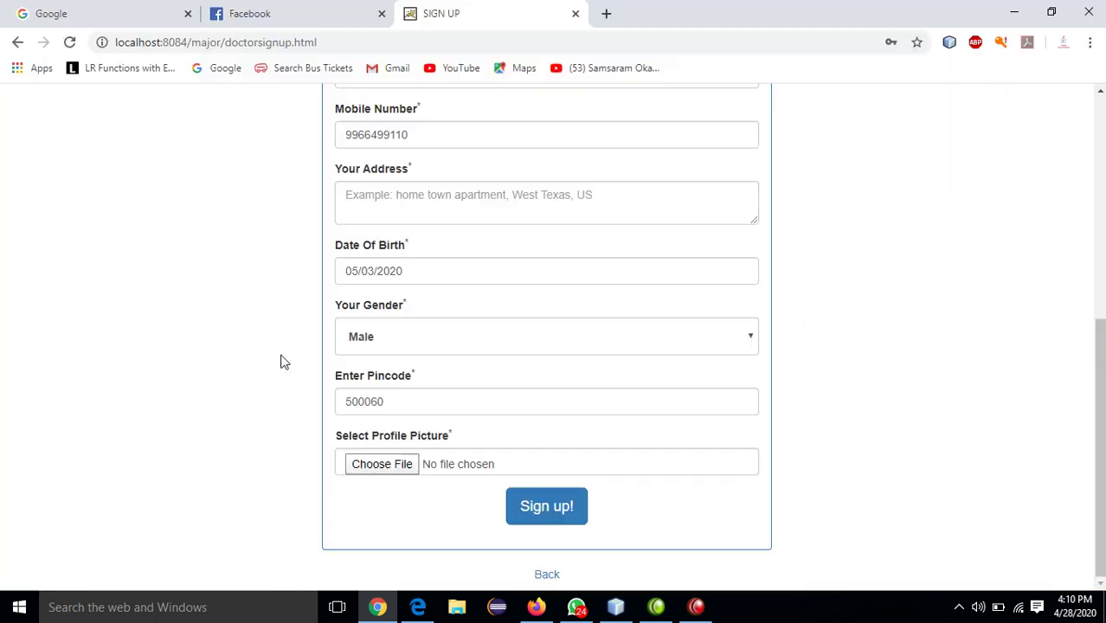
pyautogui.click(550, 510)
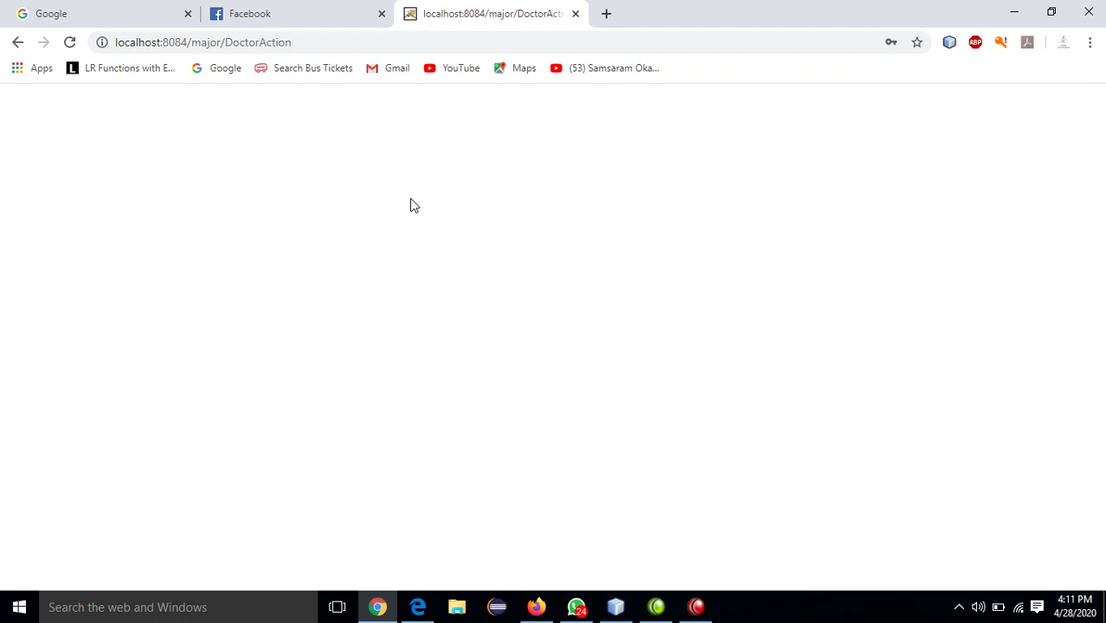
# - In NetBeans, expand the major project and trace the Tomcat log to the Unknown database 'efficient_skyline' error
pyautogui.click(569, 531)
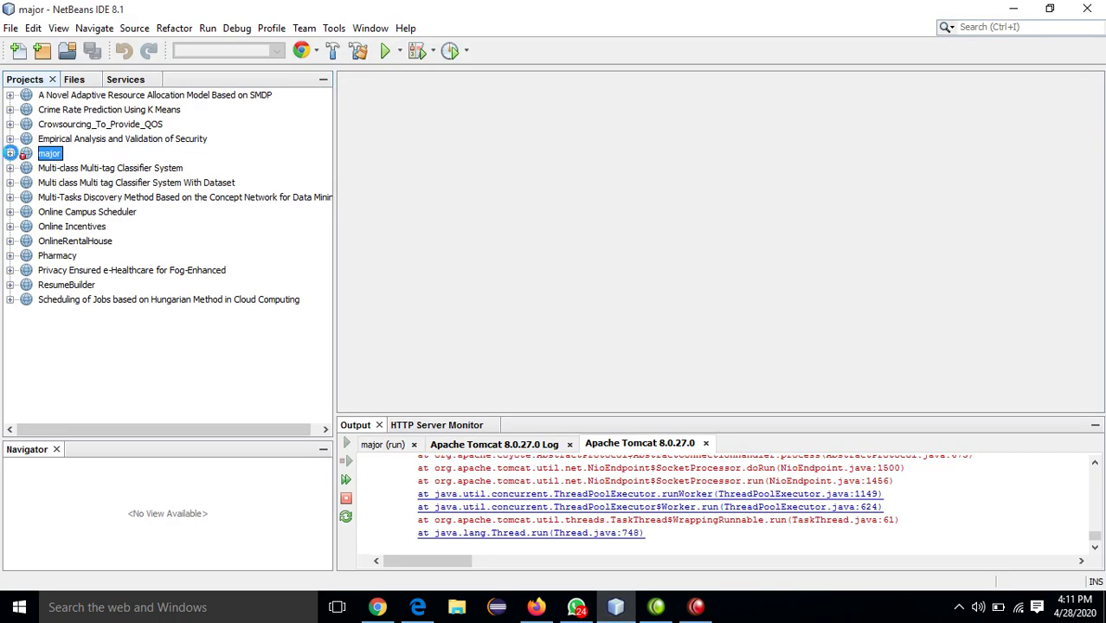
pyautogui.click(10, 153)
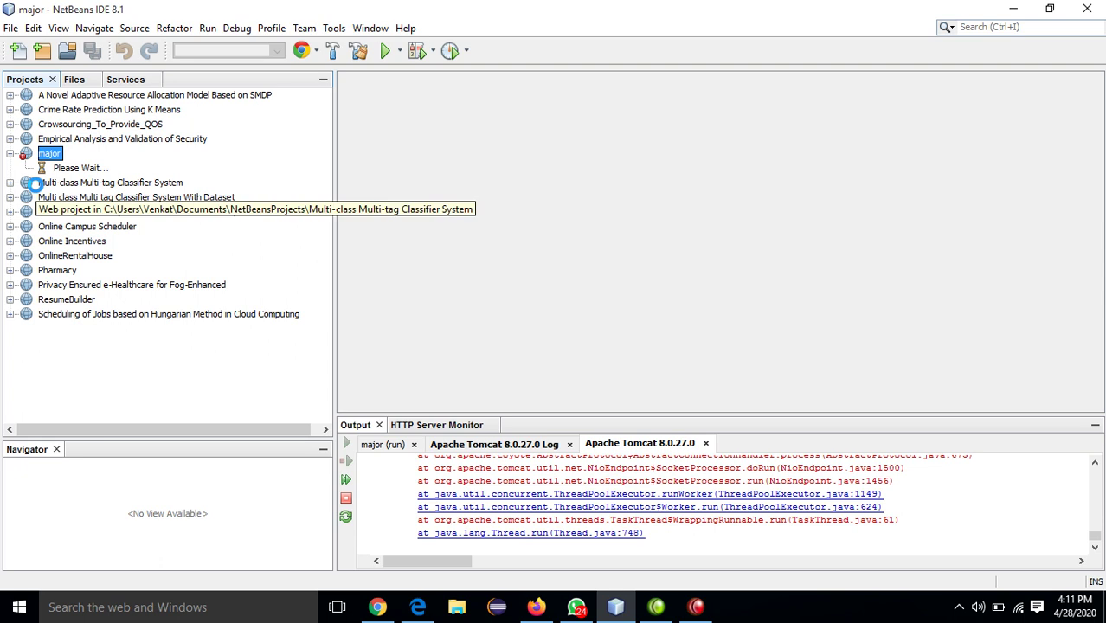
pyautogui.click(918, 523)
pyautogui.press('Up')
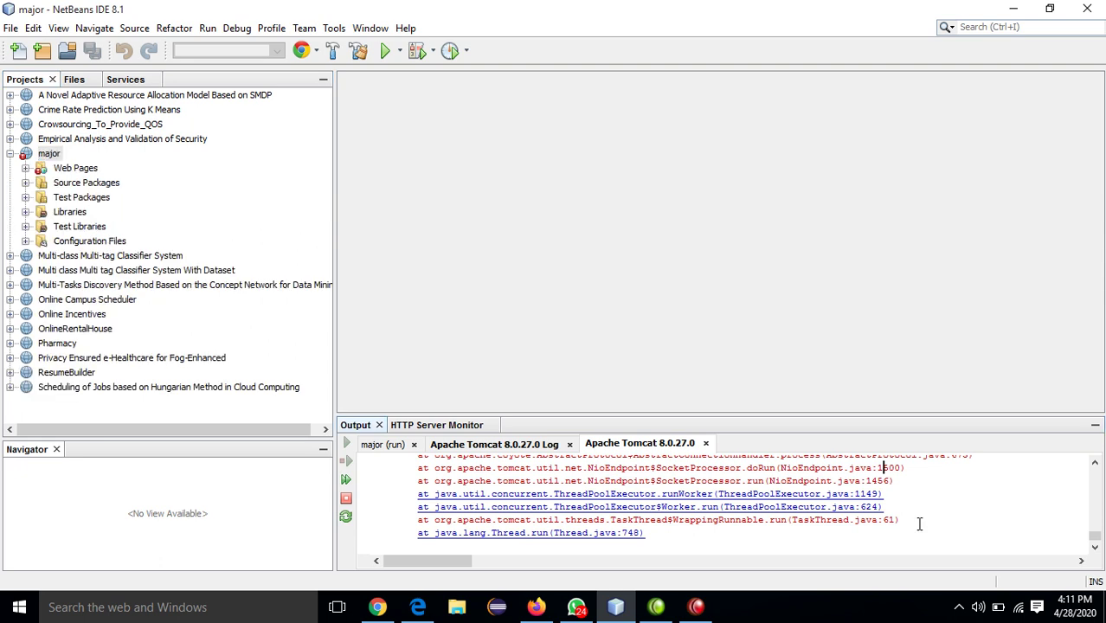
pyautogui.press('Up')
pyautogui.press('Up')
pyautogui.press('Up')
pyautogui.press('Up')
pyautogui.press('Up')
pyautogui.press('Up')
pyautogui.press('Up')
pyautogui.press('Up')
pyautogui.press('Up')
pyautogui.press('Up')
pyautogui.press('Up')
pyautogui.press('Up')
pyautogui.press('Up')
pyautogui.press('Up')
pyautogui.press('Up')
pyautogui.press('Up')
pyautogui.press('Up')
pyautogui.press('Up')
pyautogui.press('Up')
pyautogui.press('Up')
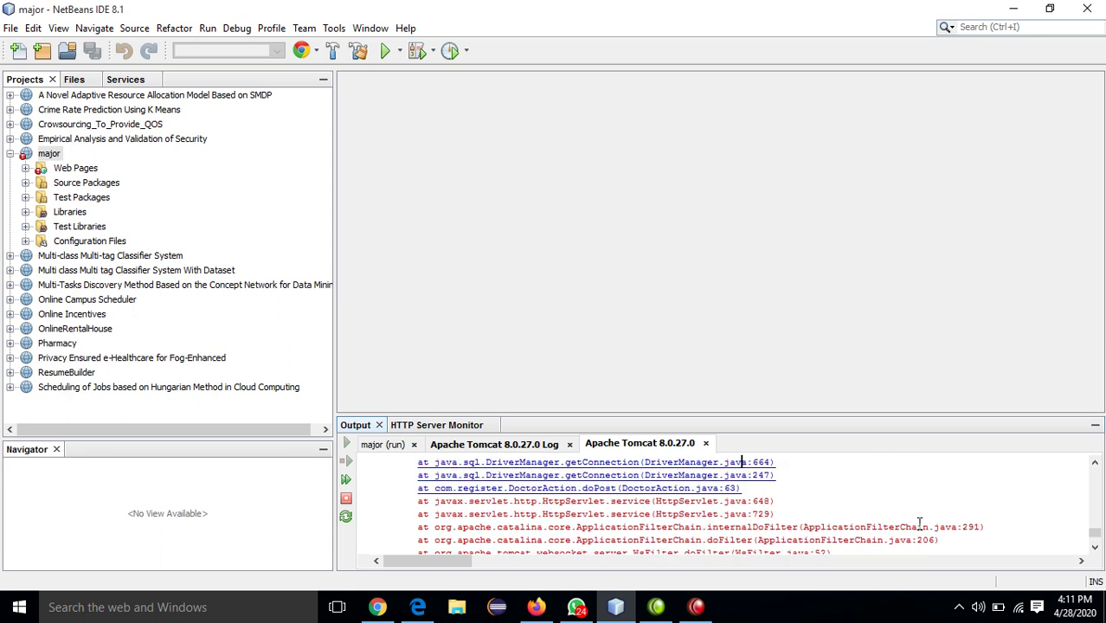
pyautogui.press('Up')
pyautogui.press('Up')
pyautogui.press('Up')
pyautogui.press('Up')
pyautogui.press('Up')
pyautogui.press('Up')
pyautogui.press('Up')
pyautogui.press('Up')
pyautogui.press('Up')
pyautogui.press('Up')
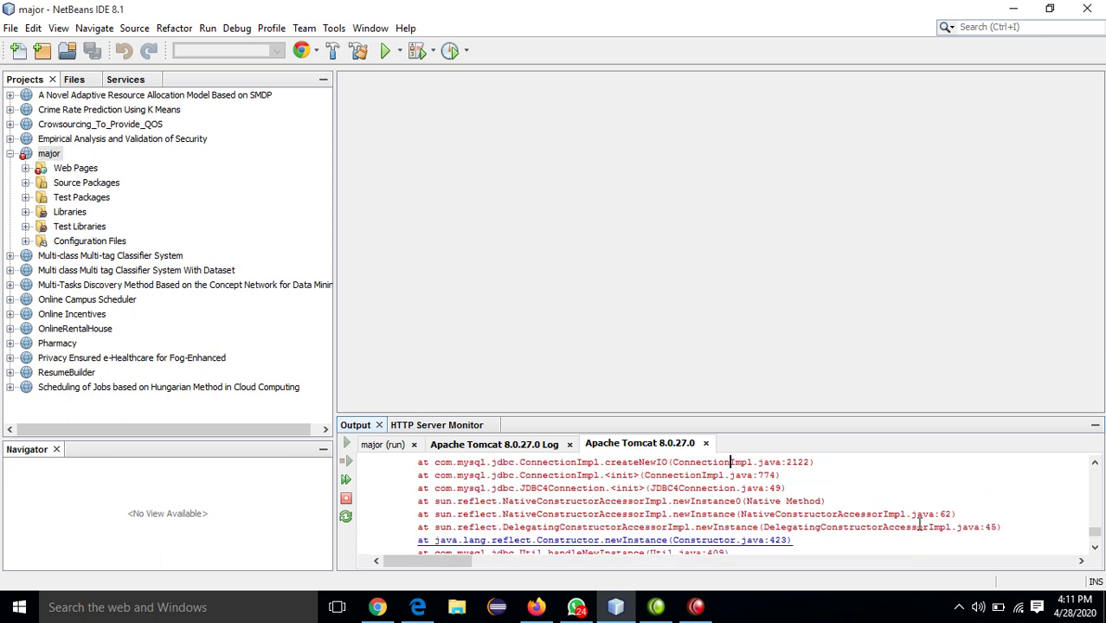
pyautogui.press('Up')
pyautogui.press('Up')
pyautogui.press('Up')
pyautogui.press('Up')
pyautogui.press('Up')
pyautogui.press('Up')
pyautogui.press('Up')
pyautogui.press('Up')
pyautogui.press('Up')
pyautogui.press('Up')
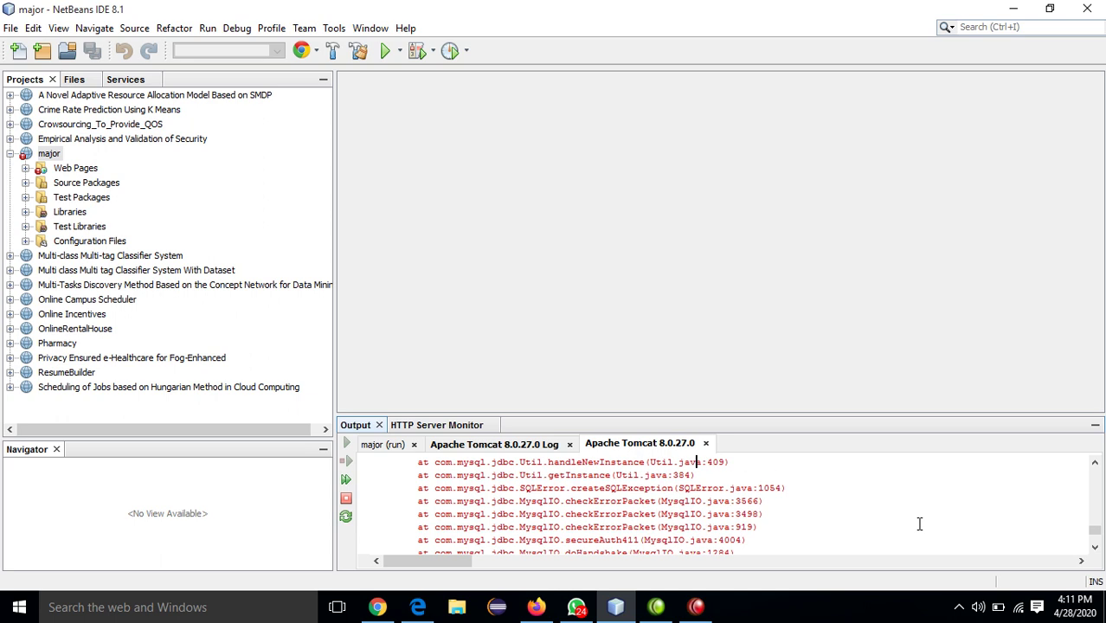
pyautogui.press('Up')
pyautogui.press('Up')
pyautogui.press('Up')
pyautogui.press('Up')
pyautogui.press('Up')
pyautogui.press('Up')
pyautogui.press('Up')
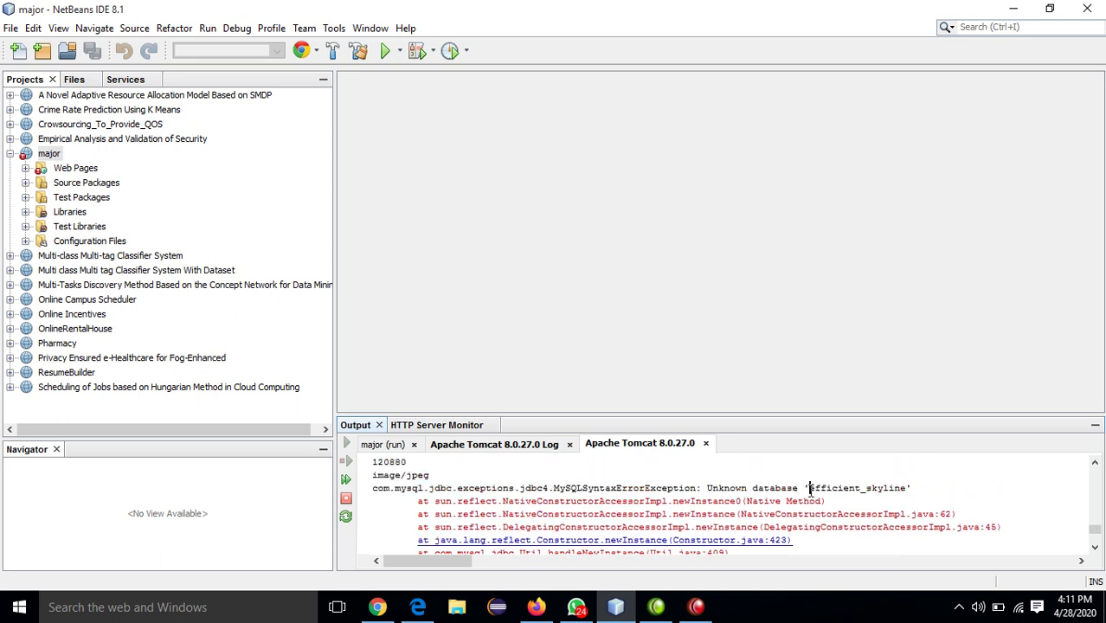
pyautogui.moveTo(809, 488); pyautogui.dragTo(884, 500)
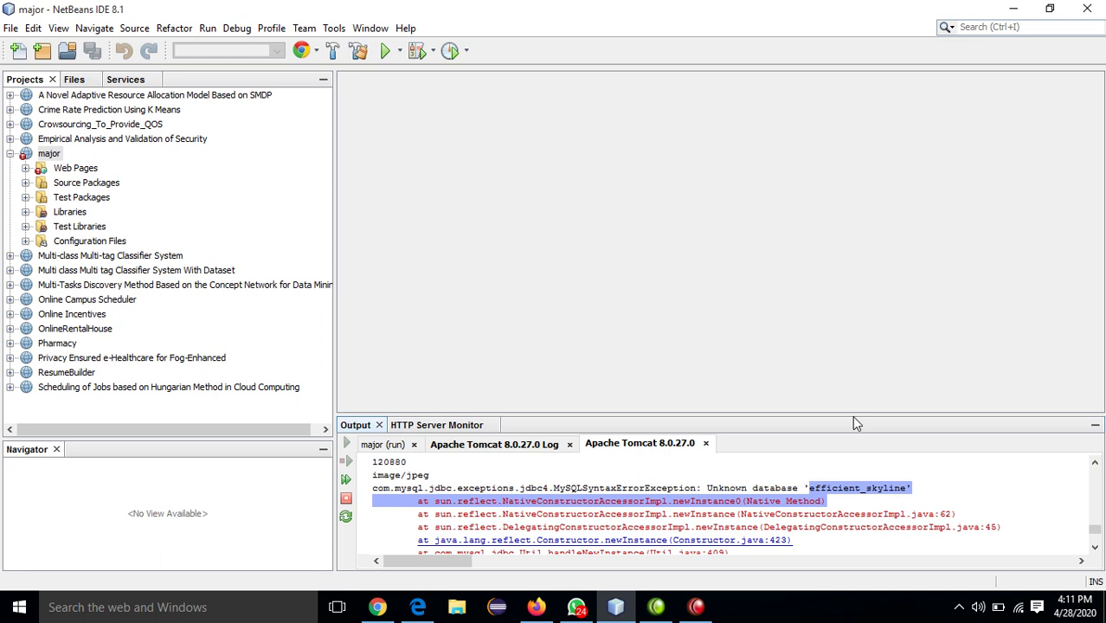
pyautogui.press('super+d')
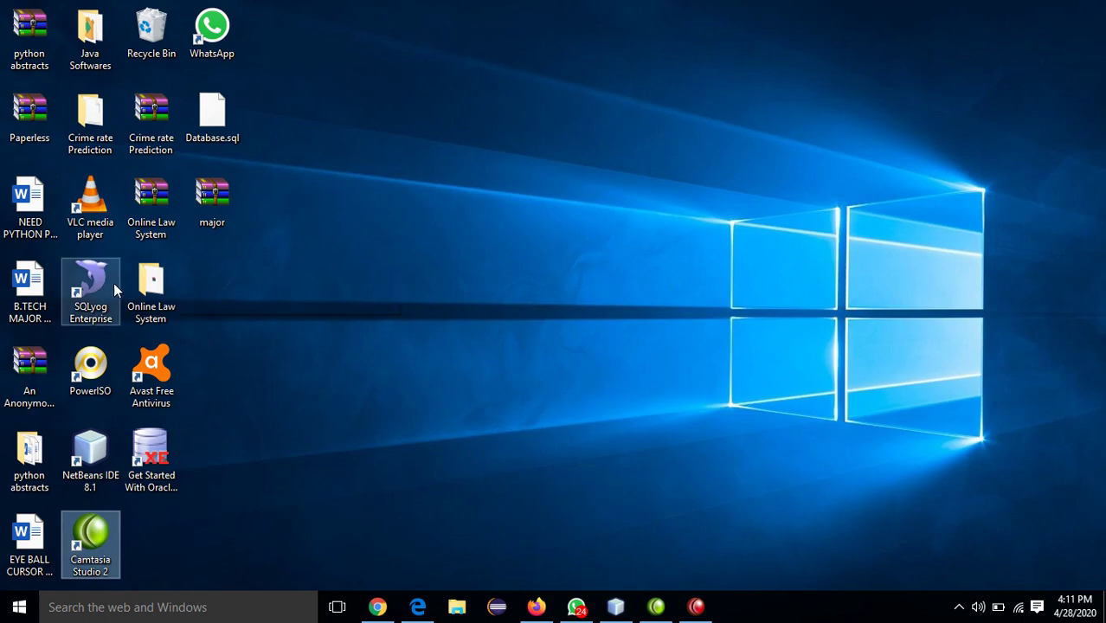
# - Launch SQLyog, connect as root@localhost, and open Downloads\database.sql
pyautogui.click(97, 278)
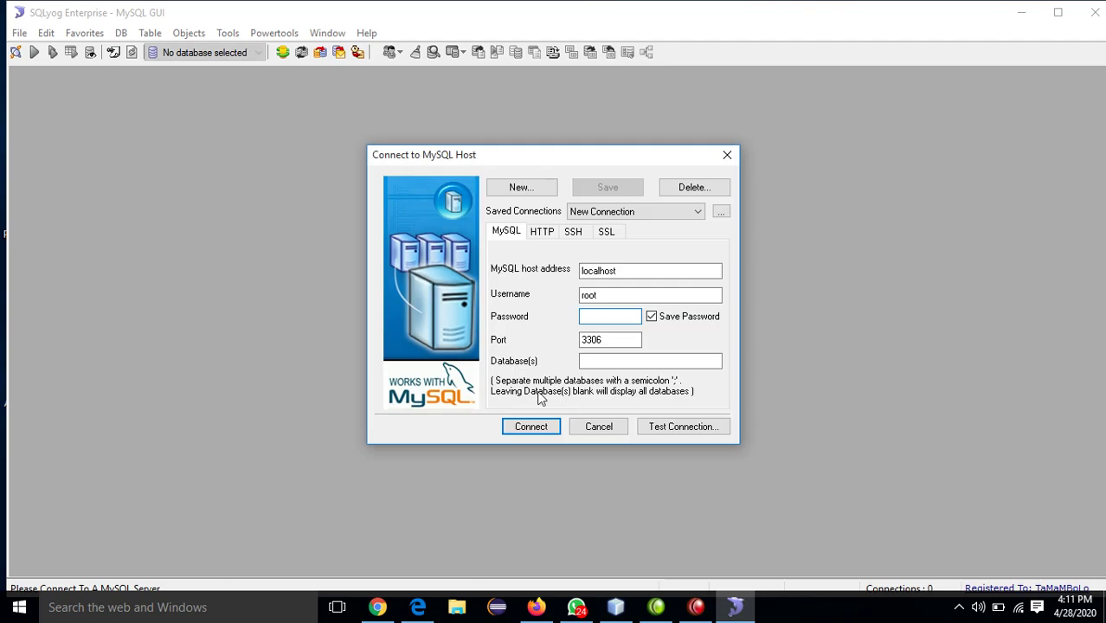
pyautogui.click(531, 426)
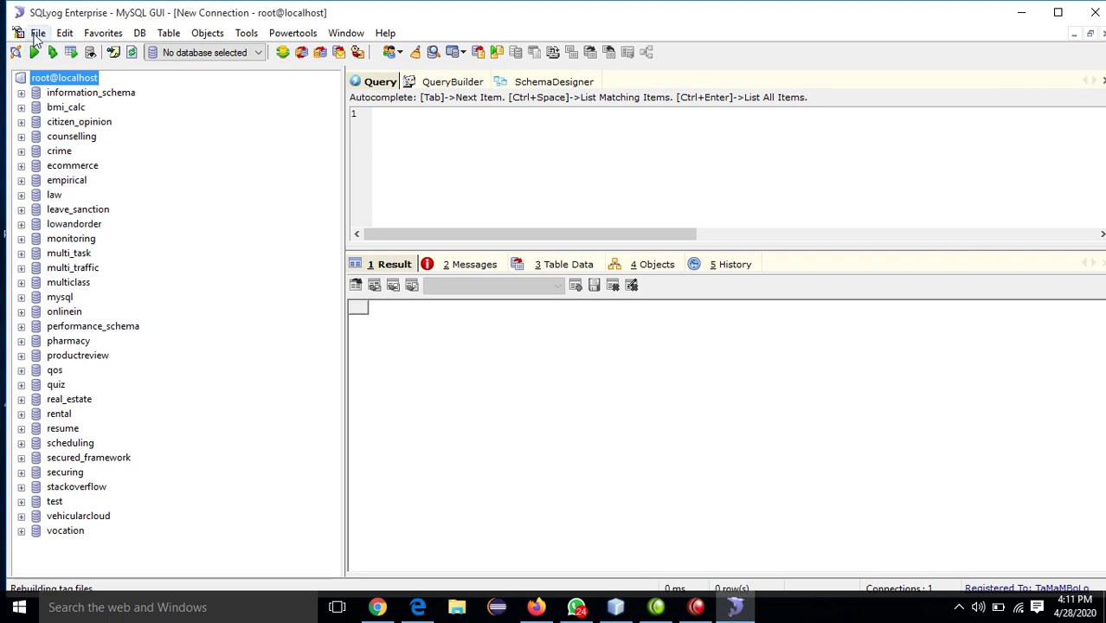
pyautogui.click(39, 33)
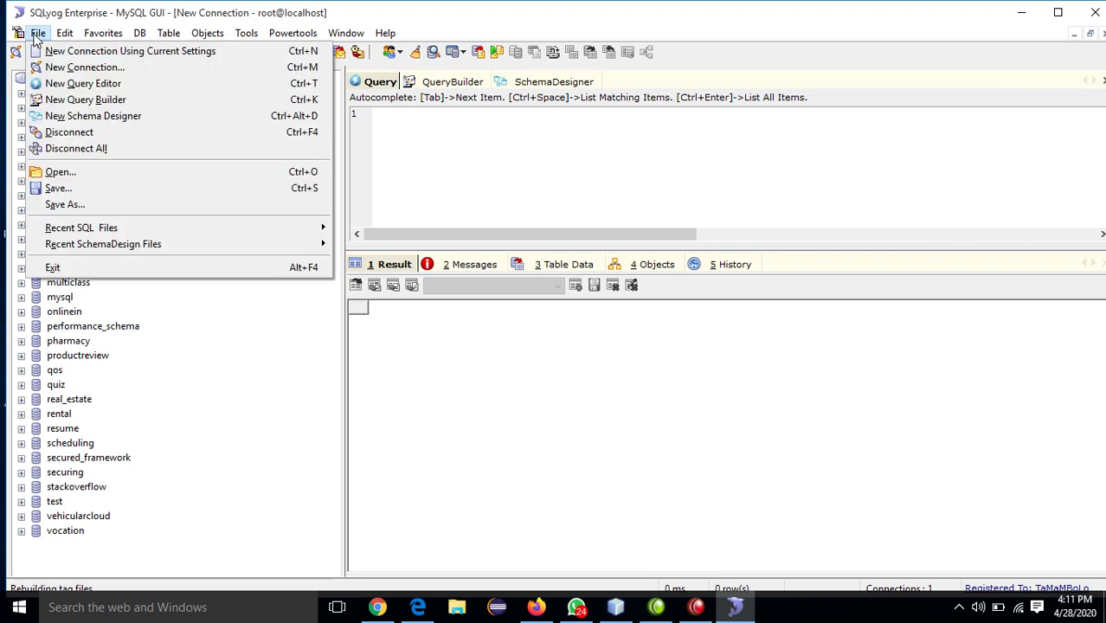
pyautogui.click(53, 173)
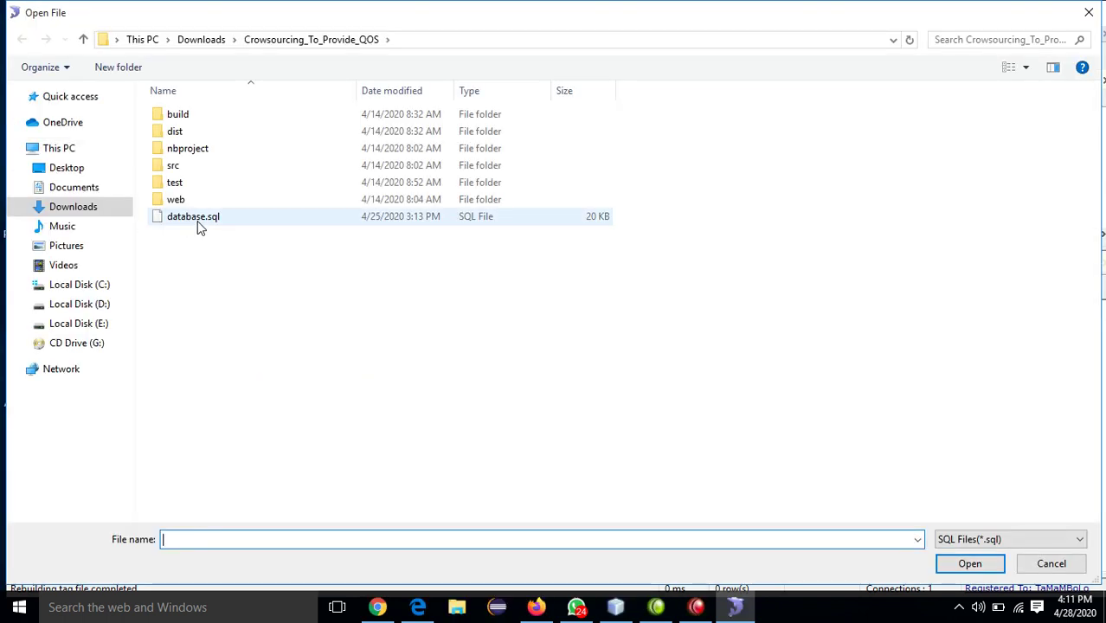
pyautogui.click(202, 40)
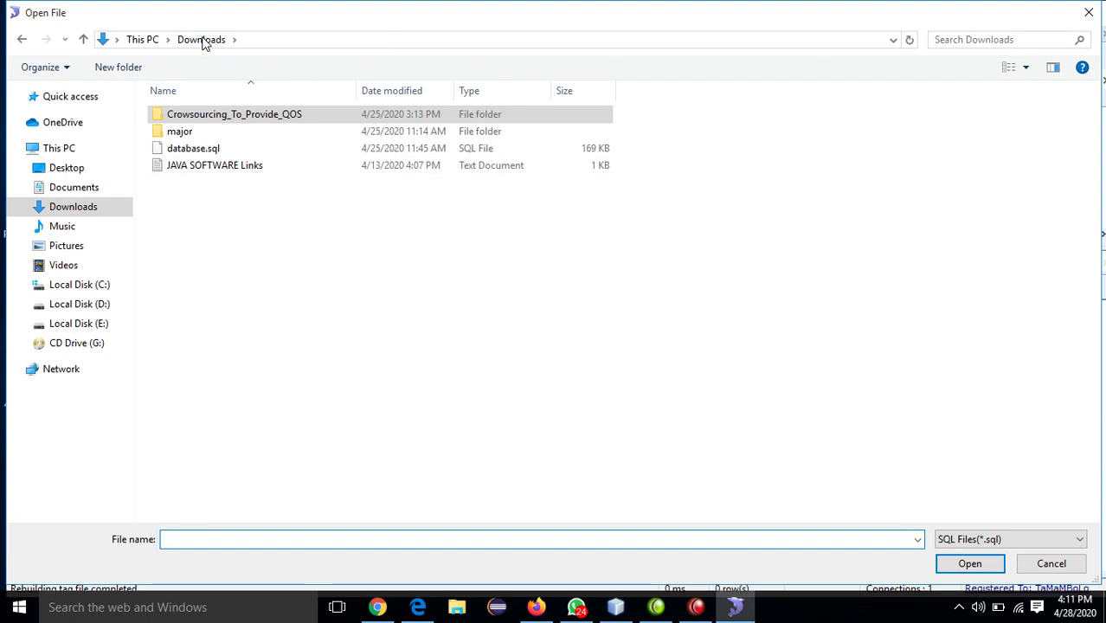
pyautogui.doubleClick(179, 133)
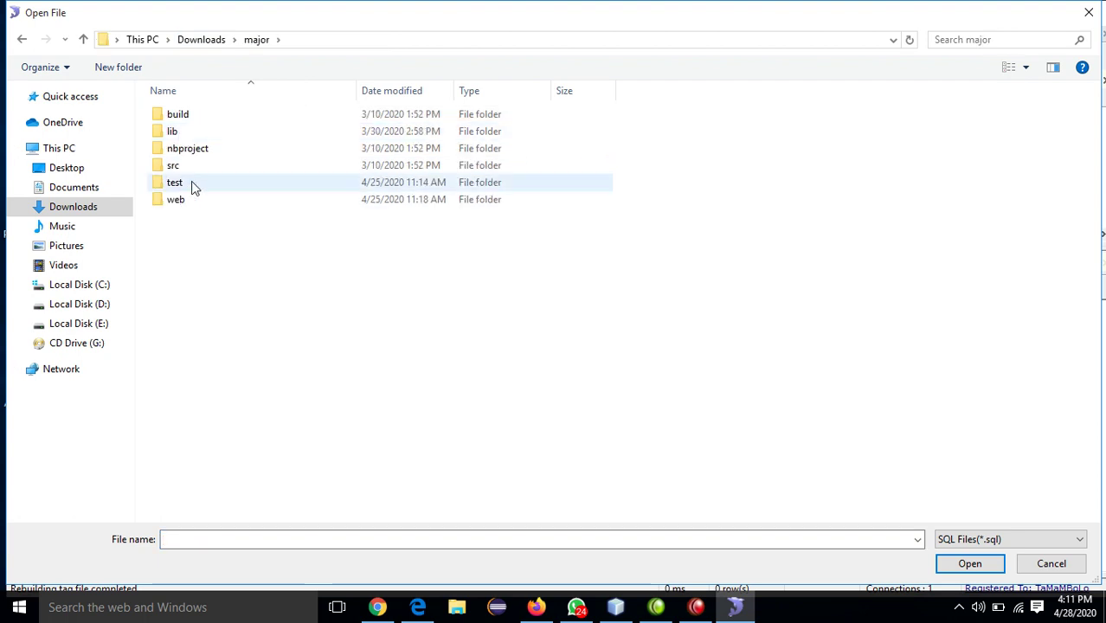
pyautogui.press('BackSpace')
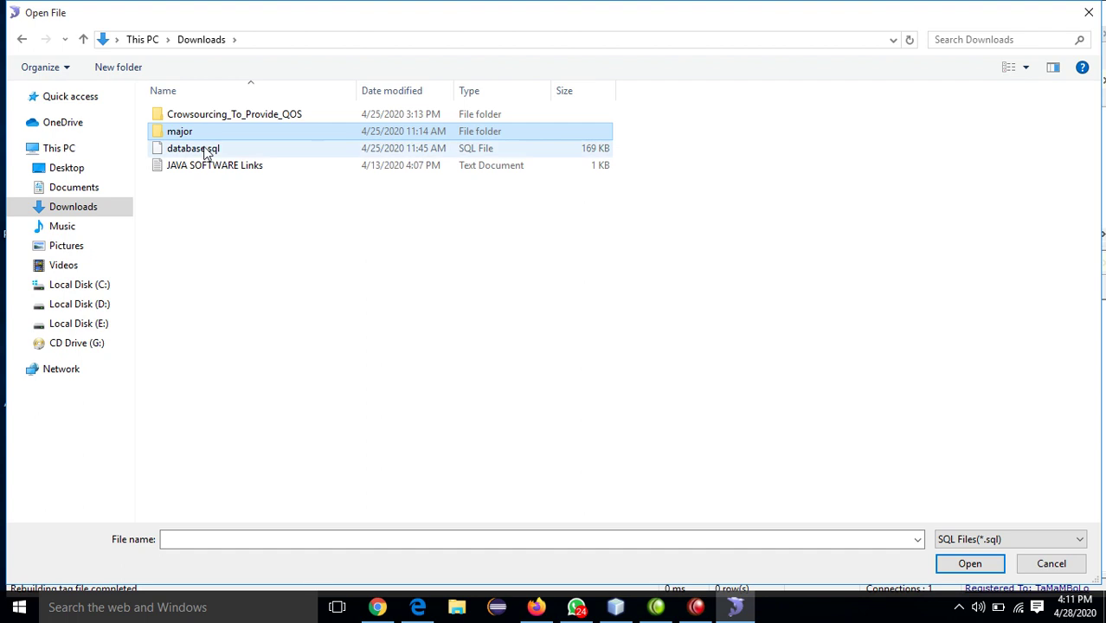
pyautogui.doubleClick(206, 151)
# - Execute all queries in database.sql to create the efficient_skyline database
pyautogui.click(532, 169)
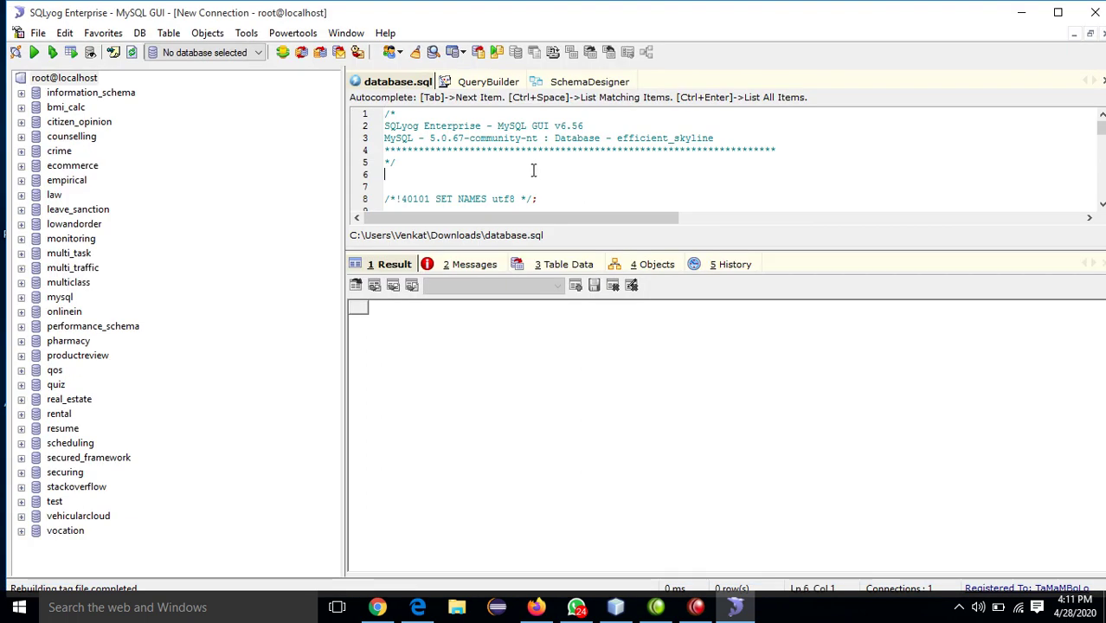
pyautogui.press('Down')
pyautogui.press('Down')
pyautogui.press('Down')
pyautogui.press('Down')
pyautogui.press('Down')
pyautogui.press('Down')
pyautogui.press('Down')
pyautogui.press('Down')
pyautogui.press('Down')
pyautogui.press('Down')
pyautogui.press('Down')
pyautogui.press('Down')
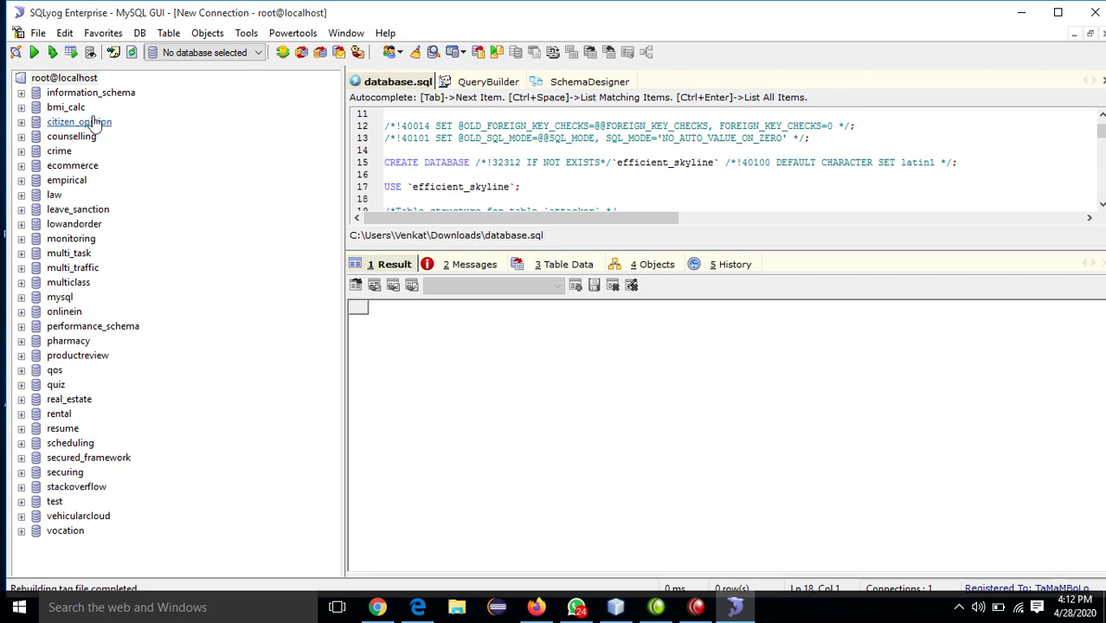
pyautogui.click(52, 53)
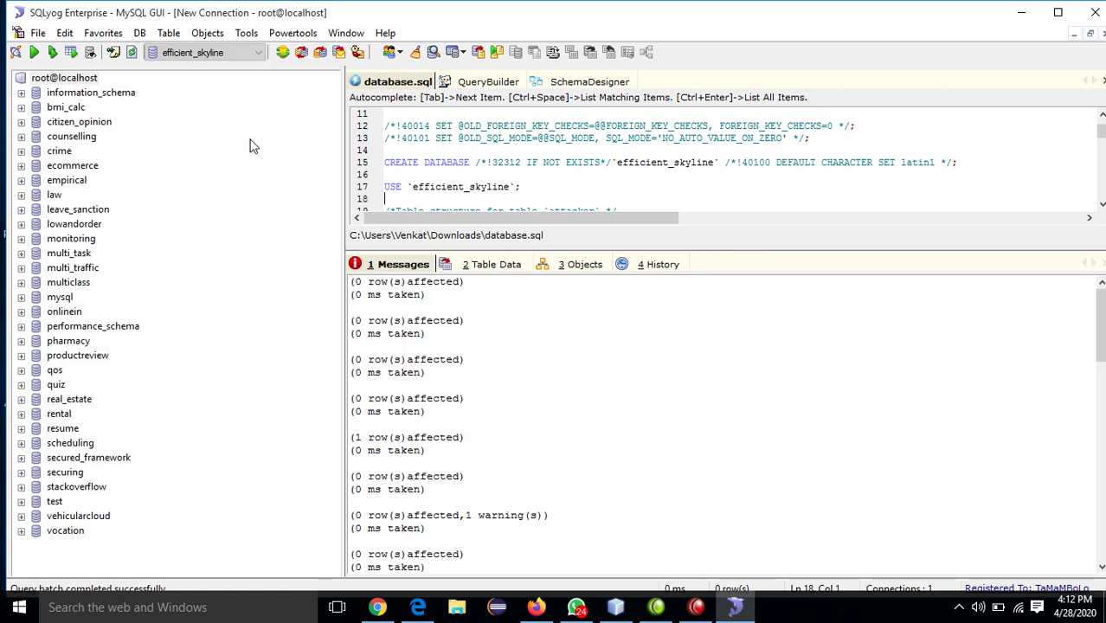
# - Refresh the object browser and expand efficient_skyline's tables (attacker, patient, user), then return to Chrome
pyautogui.rightClick(72, 80)
pyautogui.click(116, 86)
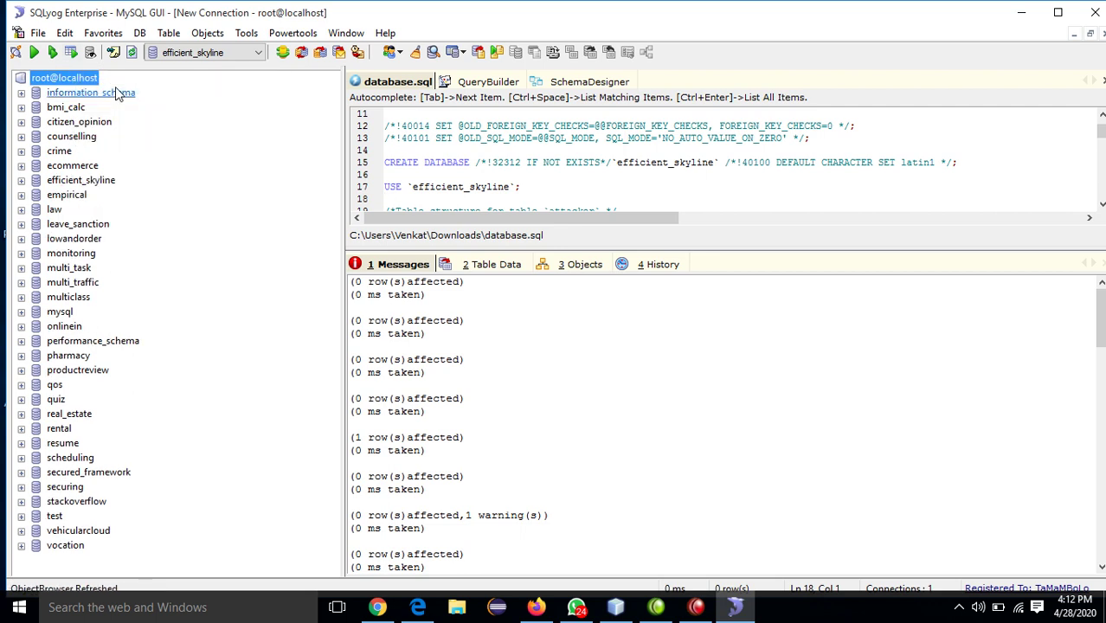
pyautogui.click(22, 181)
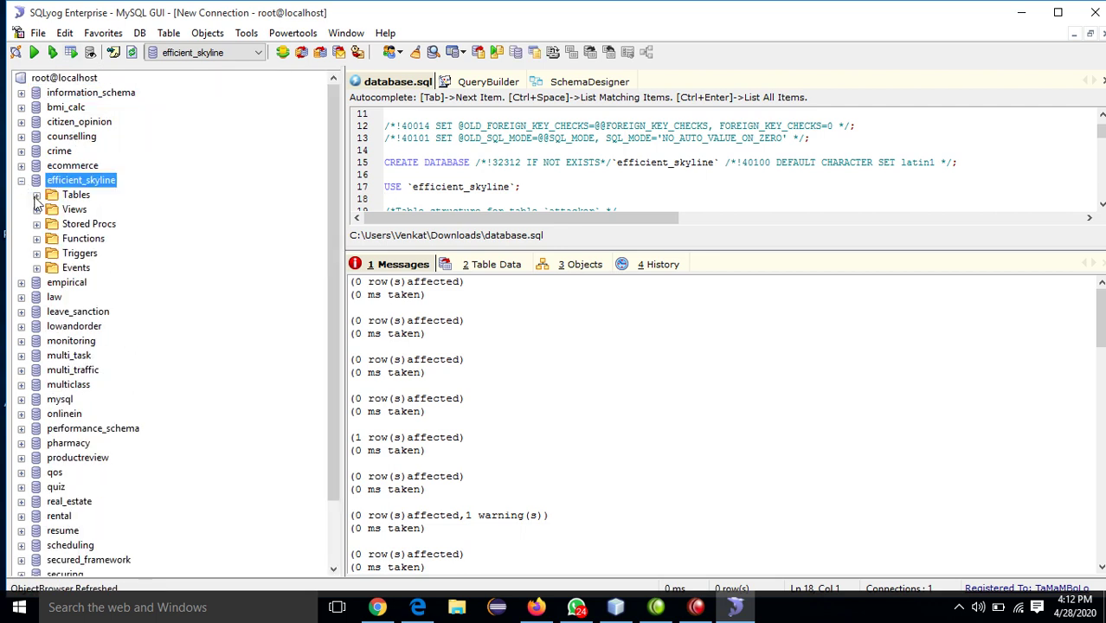
pyautogui.click(36, 196)
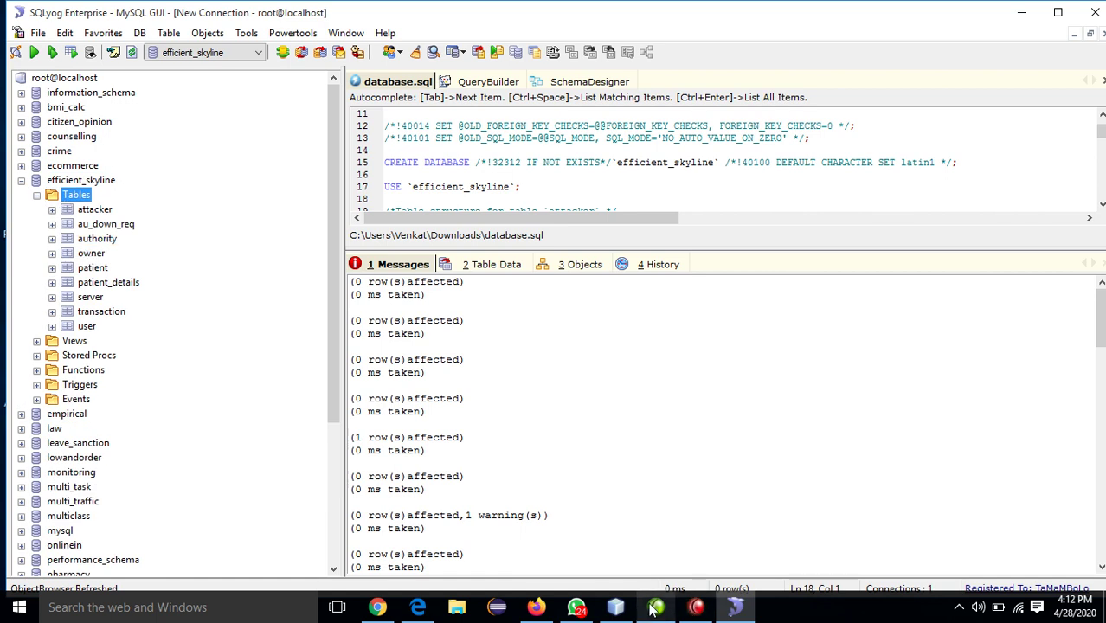
pyautogui.click(378, 608)
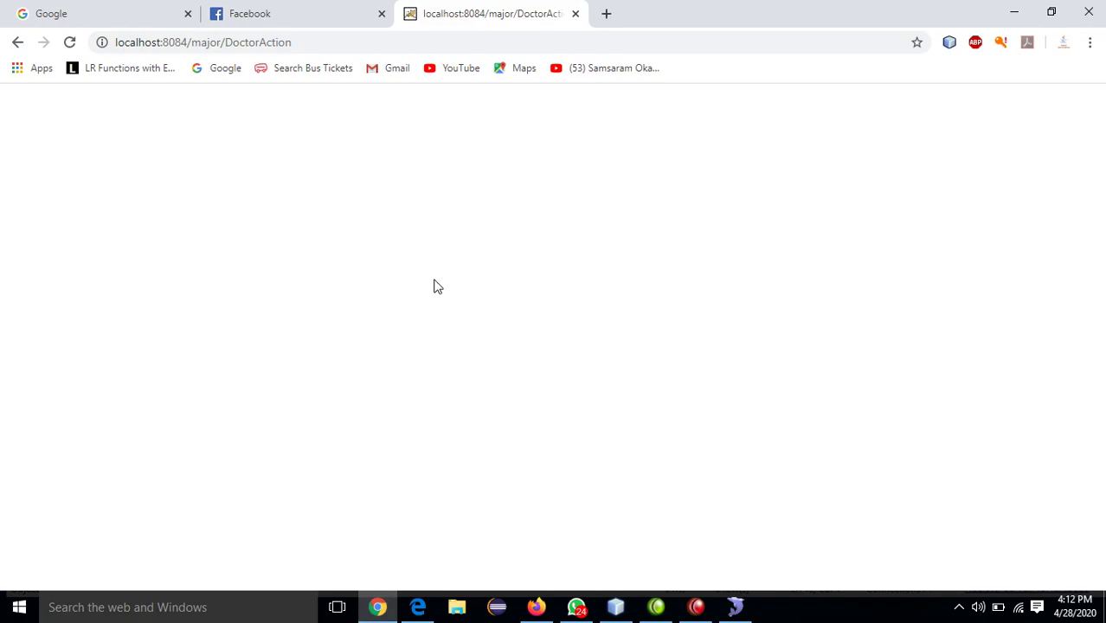
# - Reload and resubmit the doctor registration, then go back to the home page REGISTRATION section
pyautogui.click(70, 44)
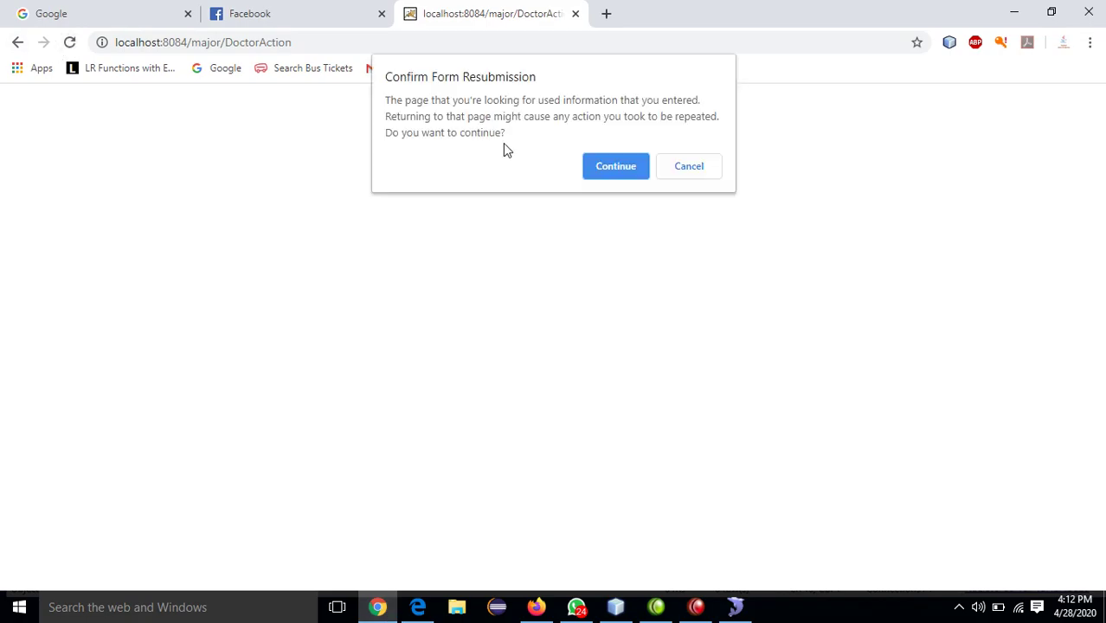
pyautogui.click(615, 165)
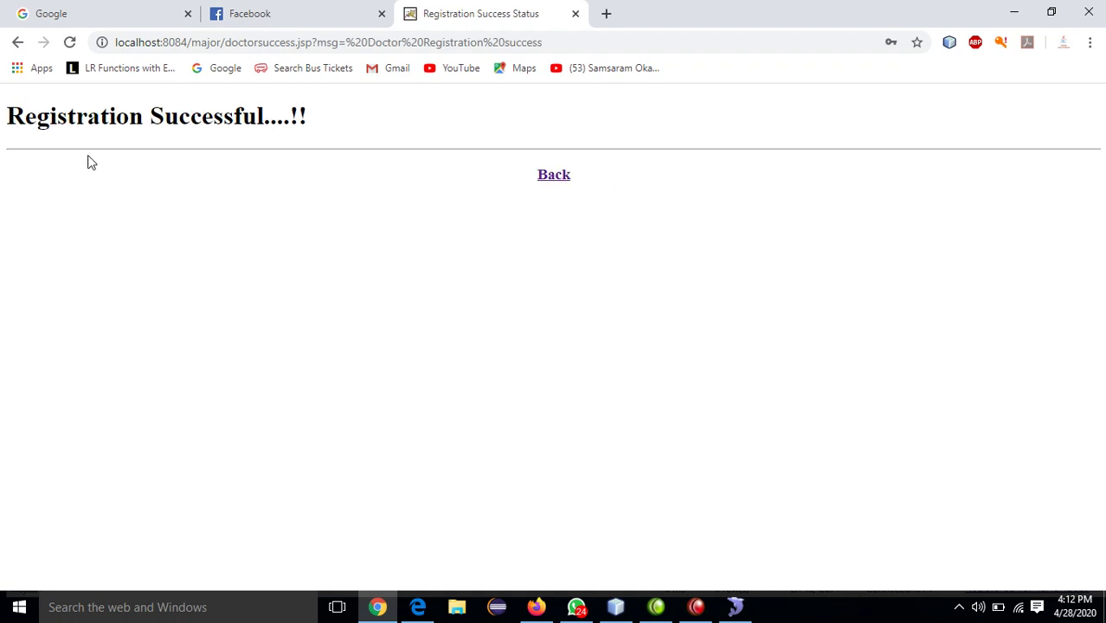
pyautogui.click(555, 177)
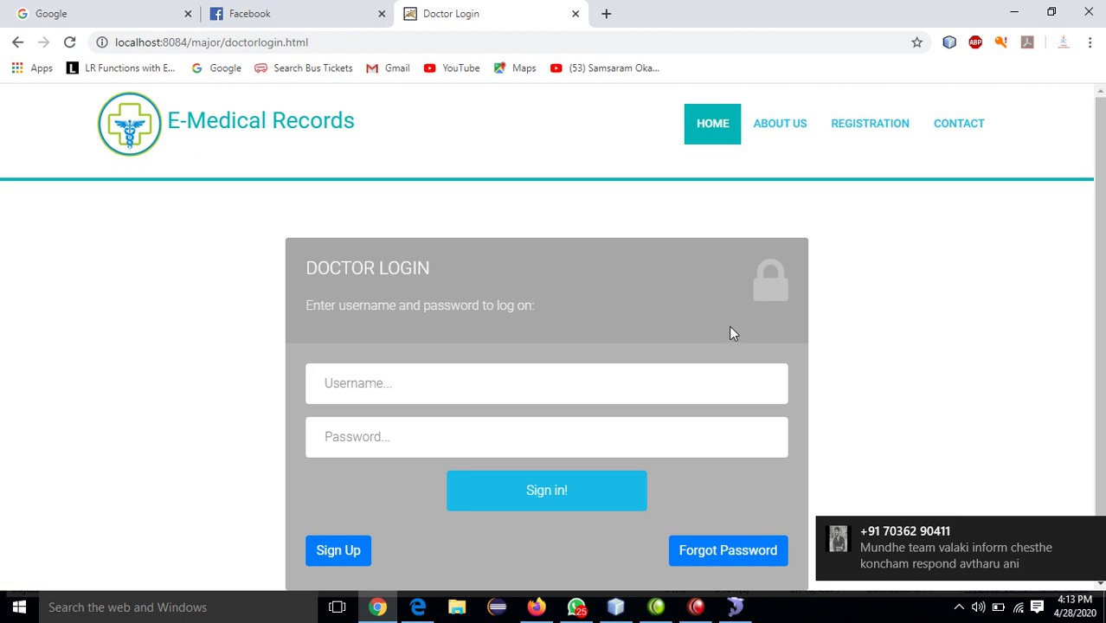
pyautogui.click(853, 127)
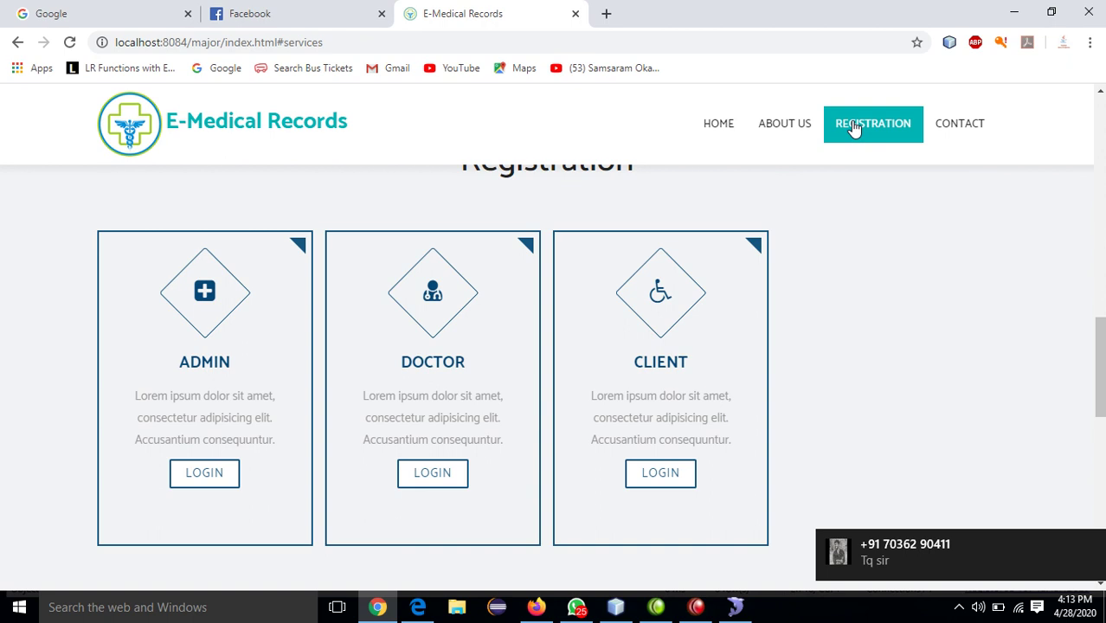
# - Open the sign-up form from Client login and enter a name and password
pyautogui.click(659, 475)
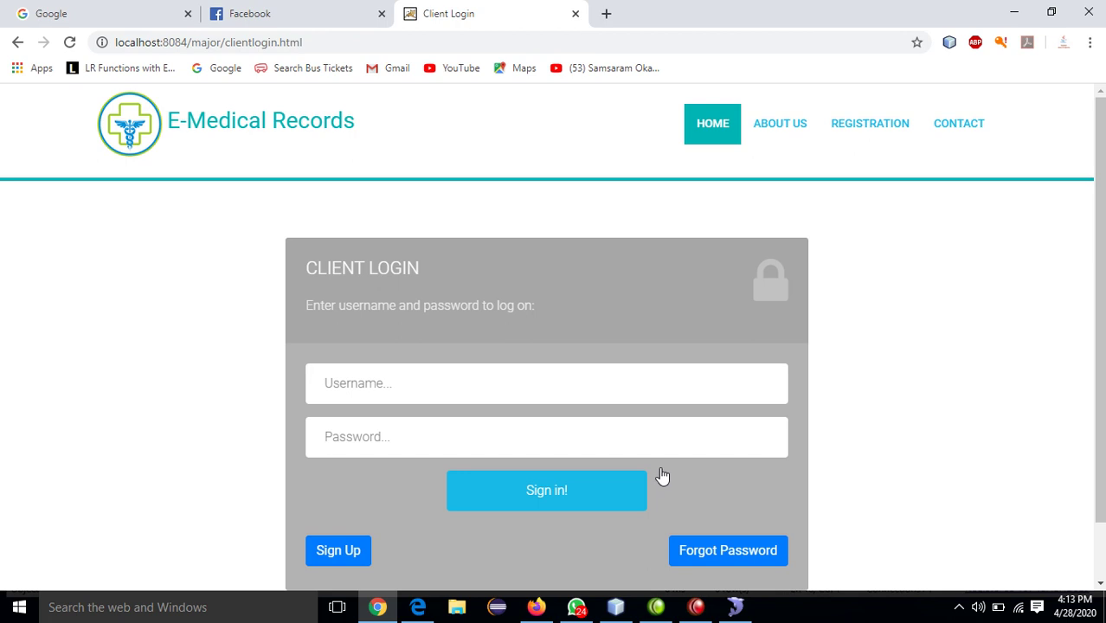
pyautogui.click(342, 552)
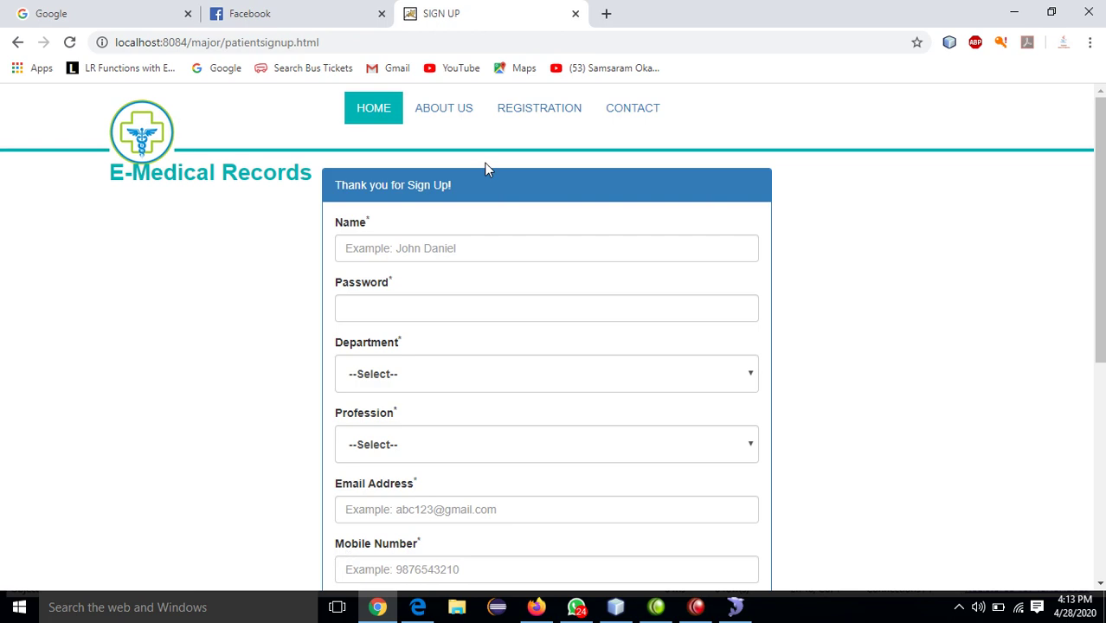
pyautogui.click(437, 248)
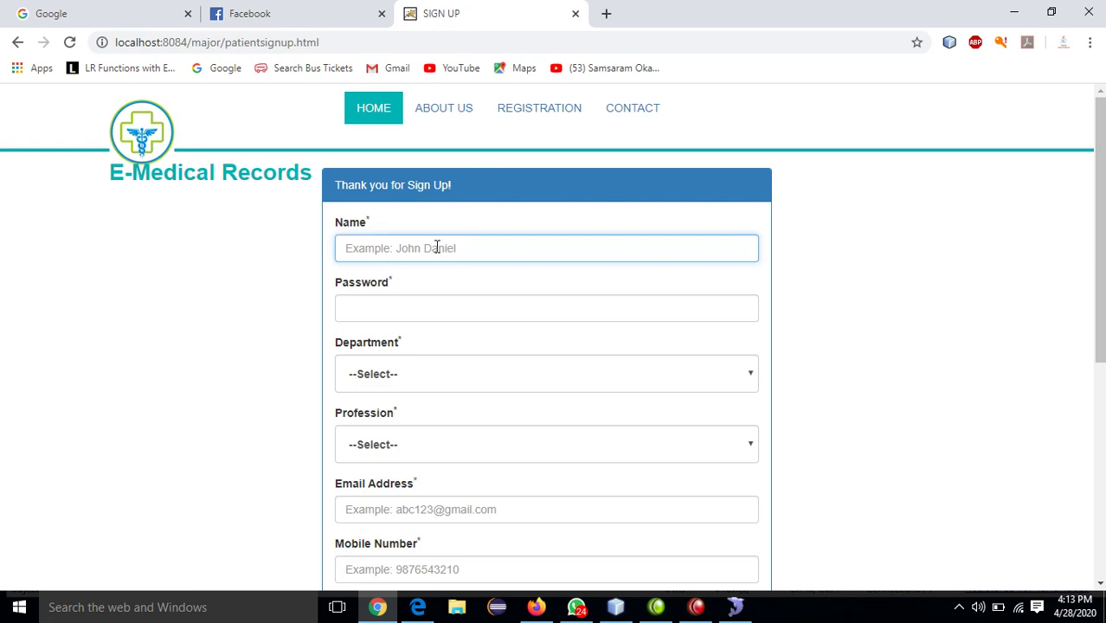
pyautogui.write('kishan')
pyautogui.press('Tab')
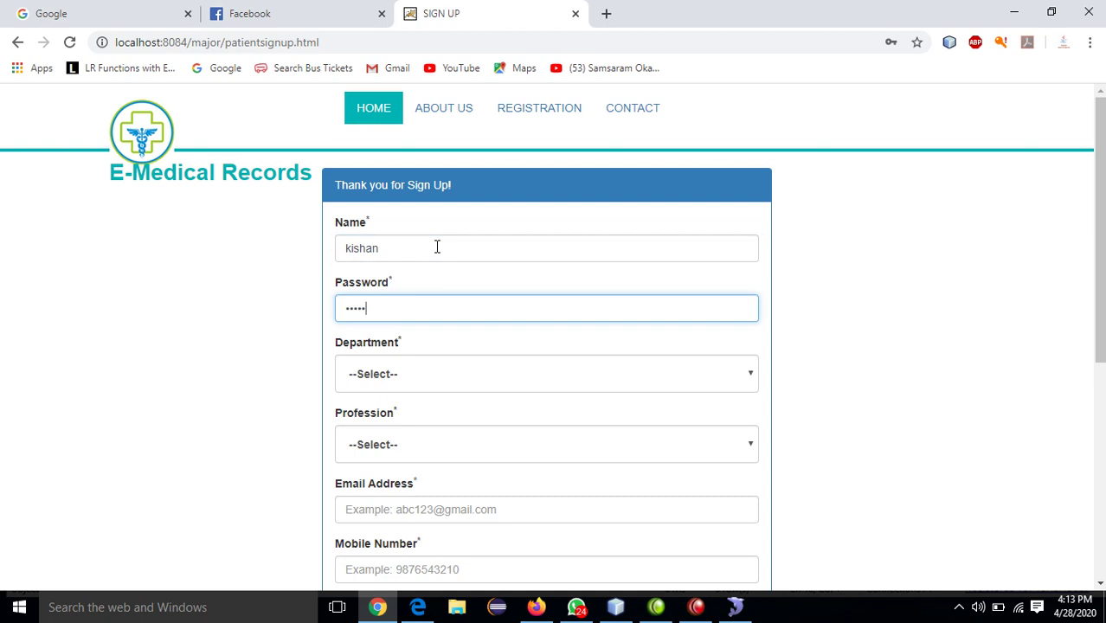
# - Set the department to Cardiology and the profession to Doctor
pyautogui.press('Tab')
pyautogui.press('Down')
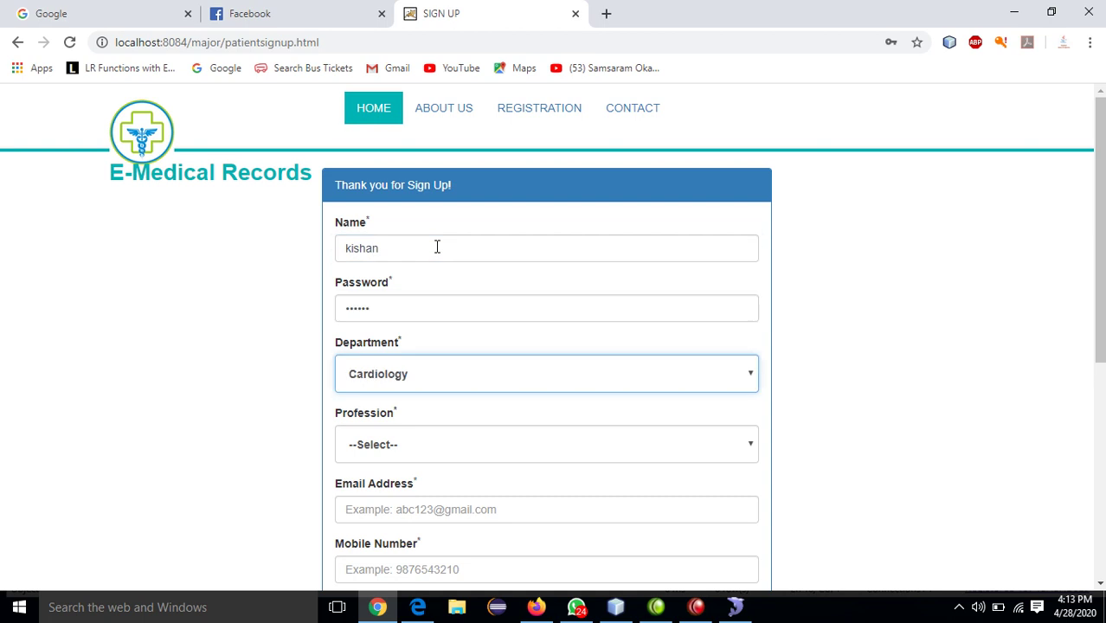
pyautogui.press('Tab')
pyautogui.press('Down')
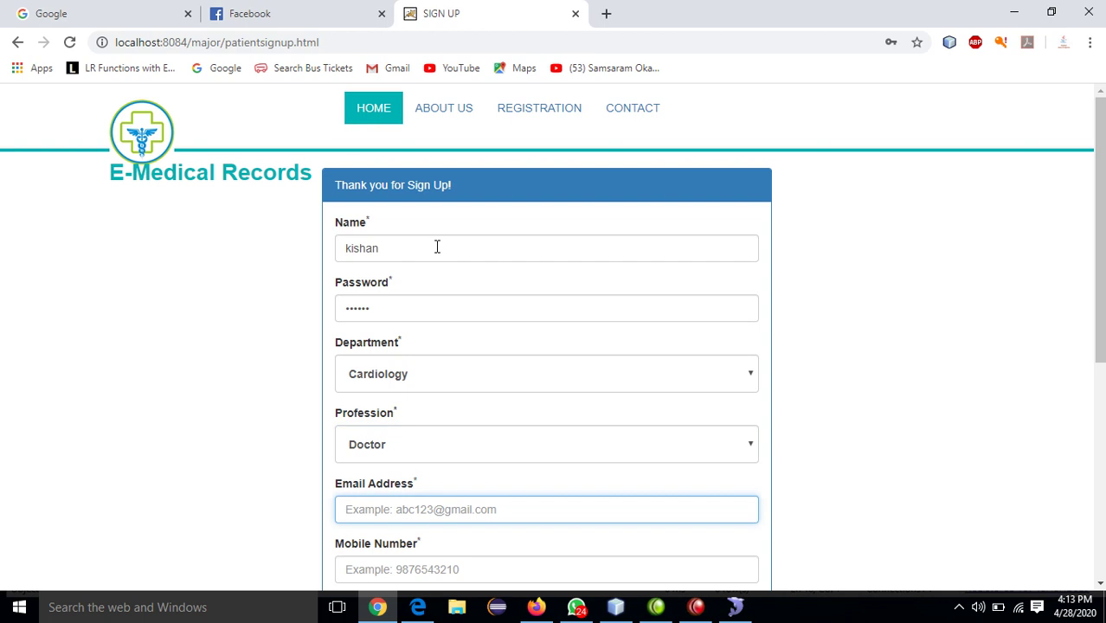
pyautogui.hotkey('shift', 'Tab')
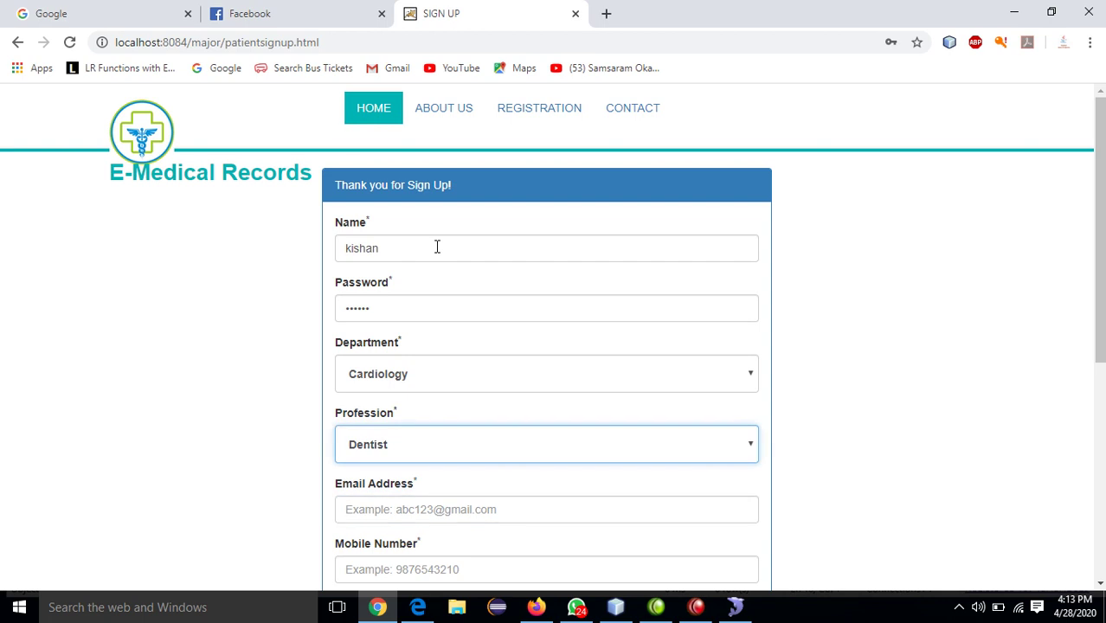
pyautogui.press('Down')
pyautogui.press('Up')
# - Open a fresh client sign-up form with a name, password, Cardiology department and Doctor profession
pyautogui.click(522, 116)
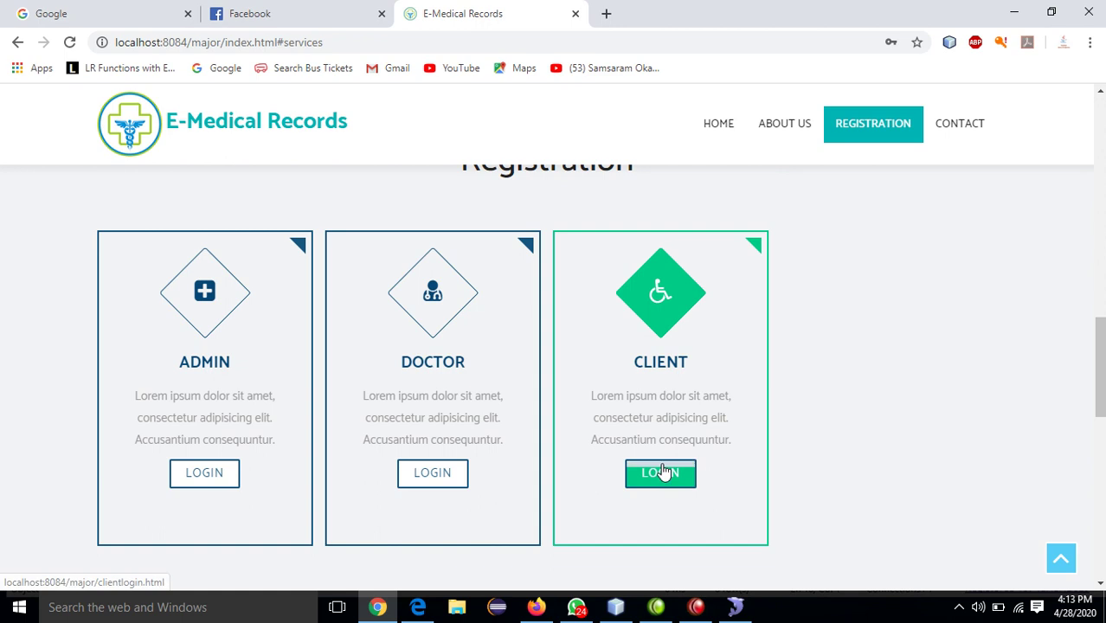
pyautogui.click(660, 470)
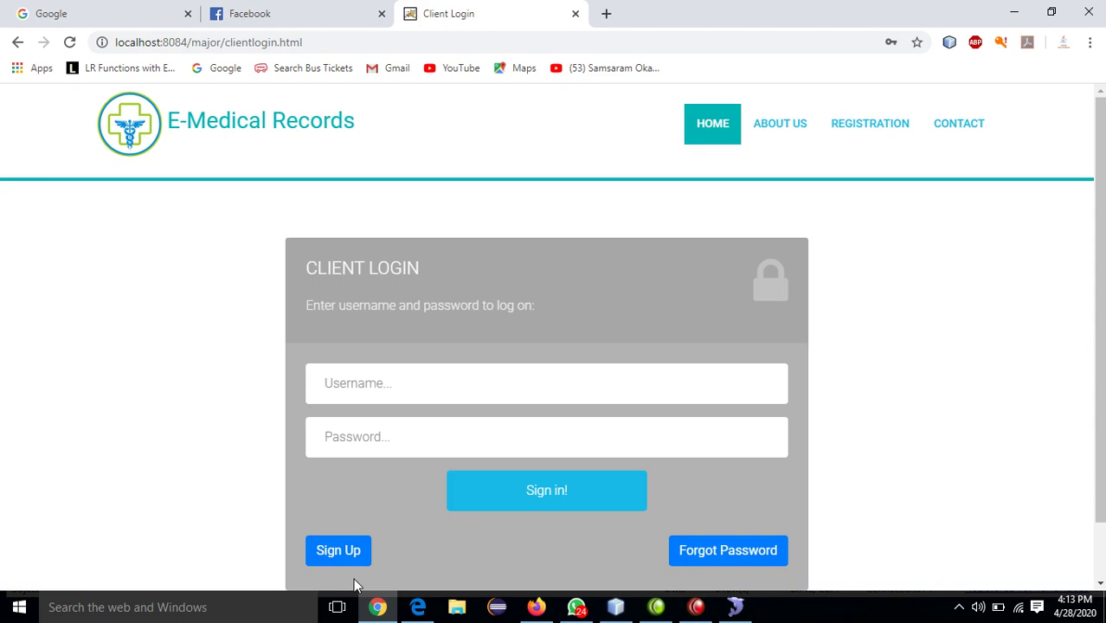
pyautogui.click(329, 553)
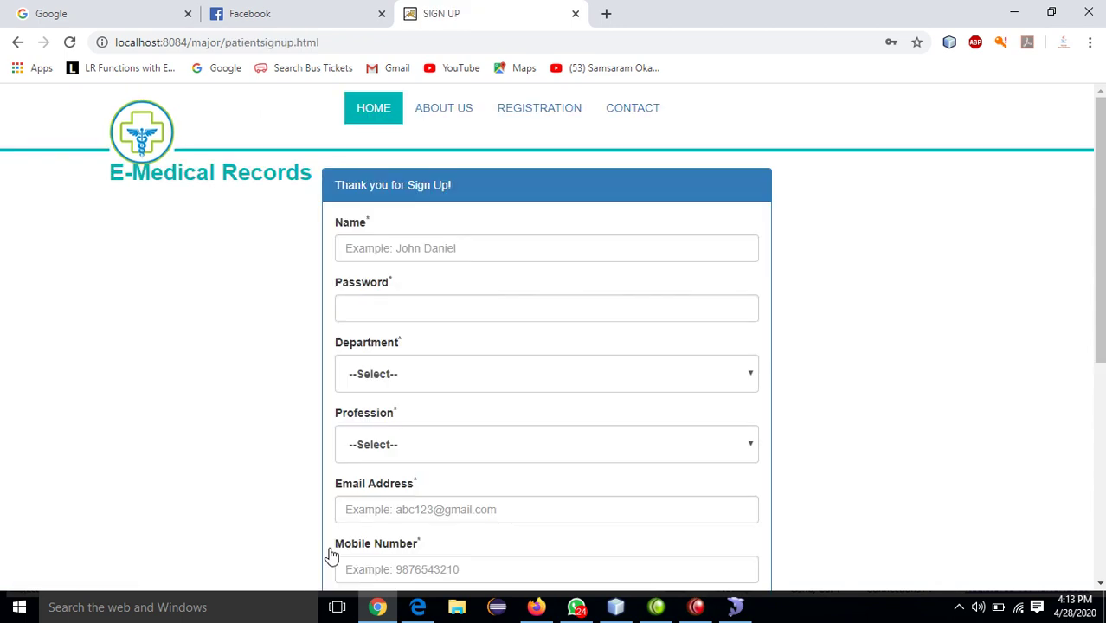
pyautogui.click(389, 247)
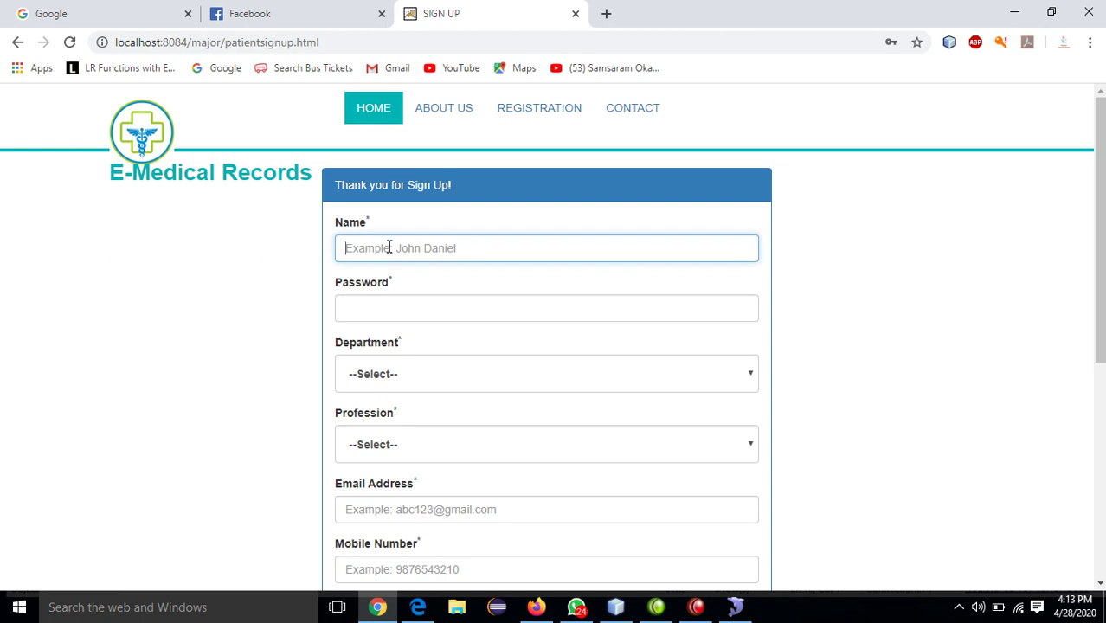
pyautogui.write('kishan')
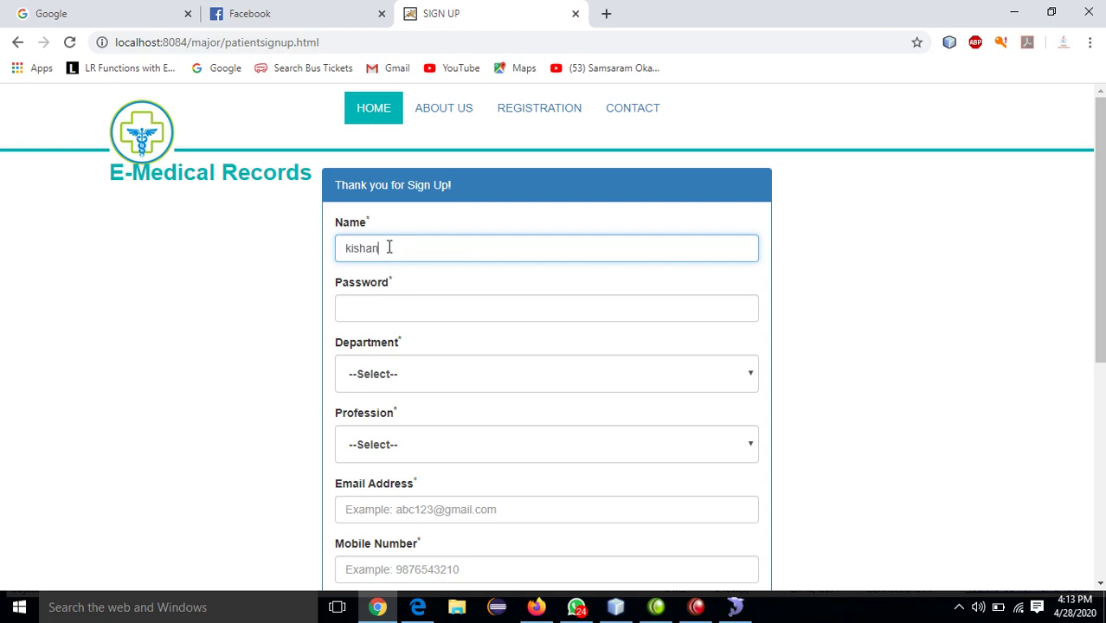
pyautogui.press('Tab')
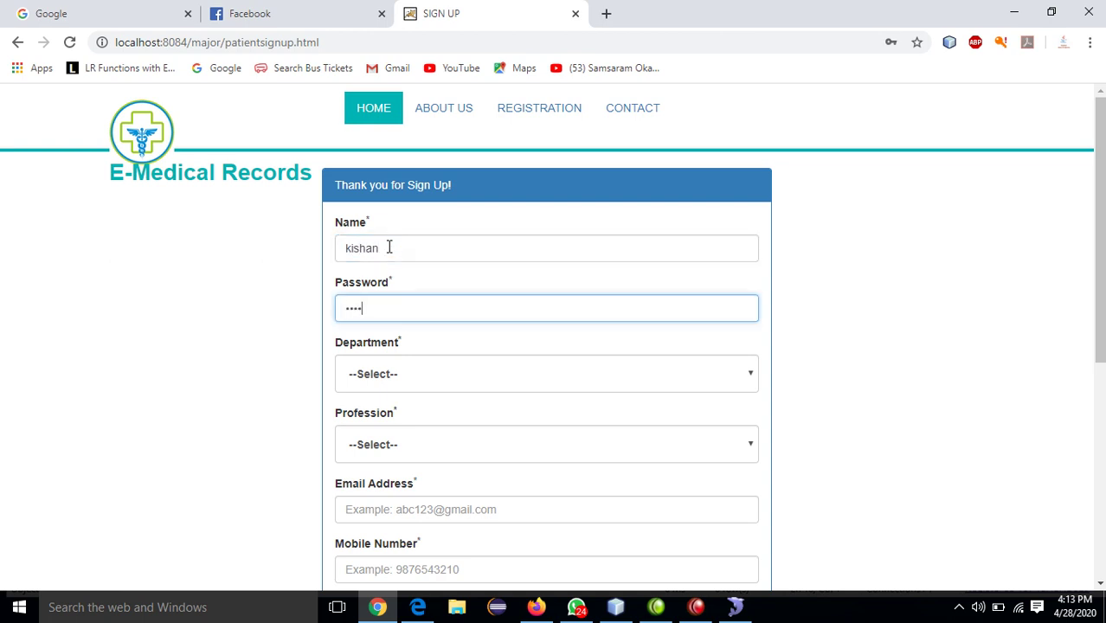
pyautogui.press('Tab')
pyautogui.press('c')
pyautogui.press('Tab')
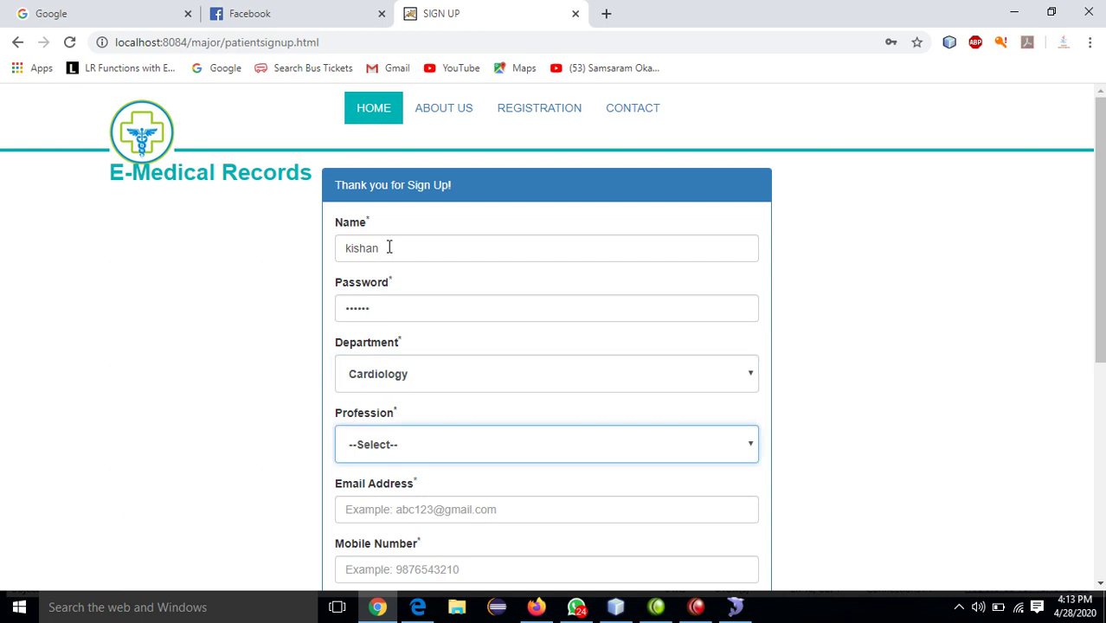
pyautogui.press('d')
# - Fill in the email, mobile number, address, birth date 05-05-2020, gender Male and pincode
pyautogui.press('Tab')
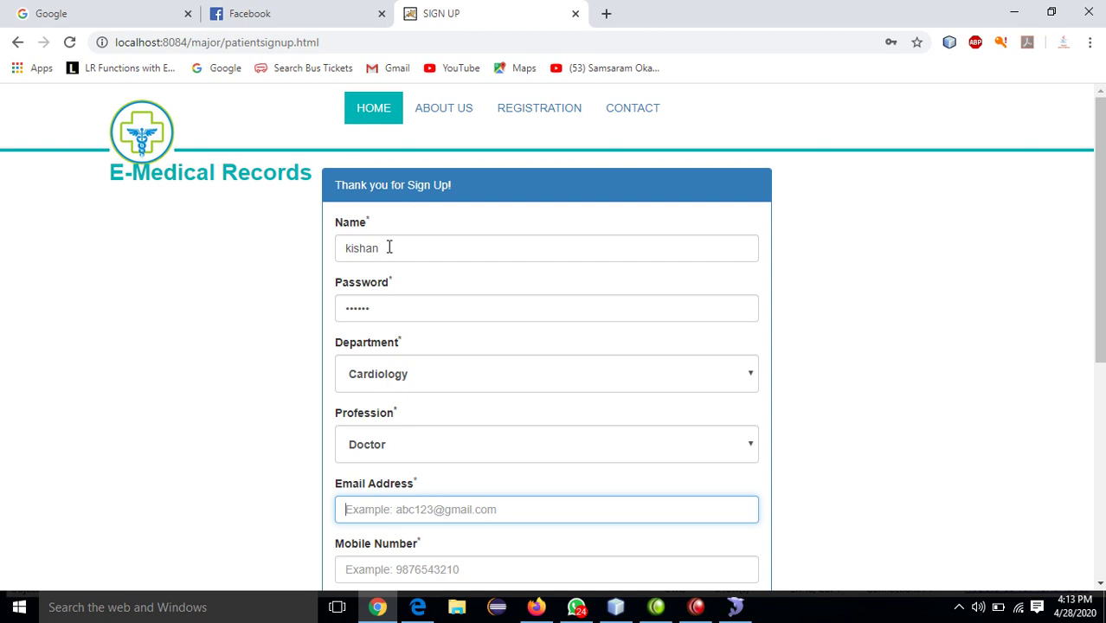
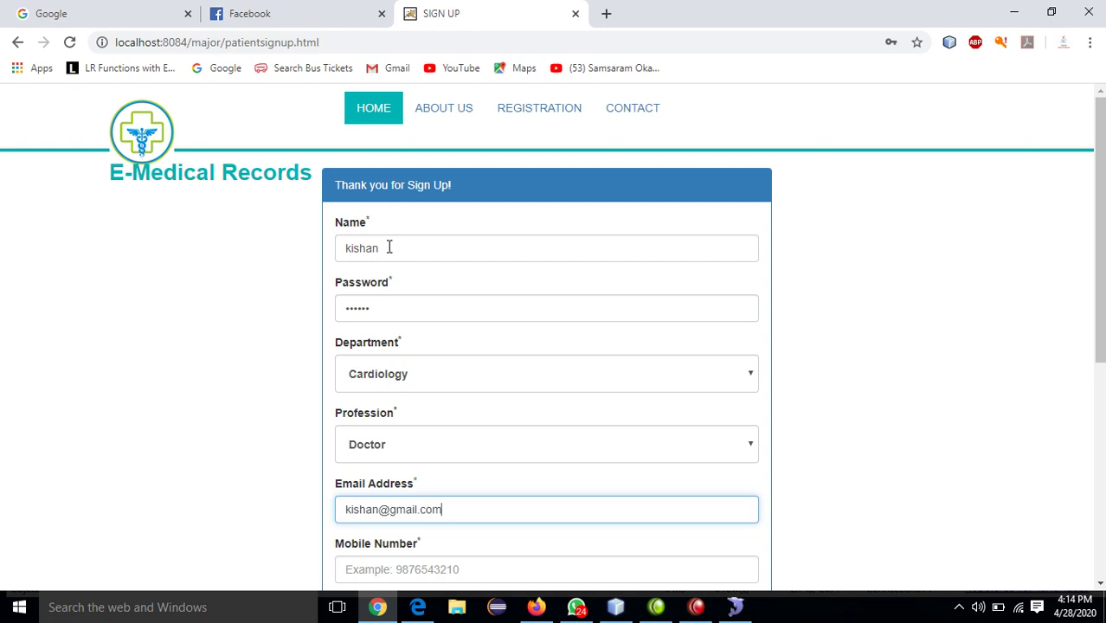
pyautogui.press('Tab')
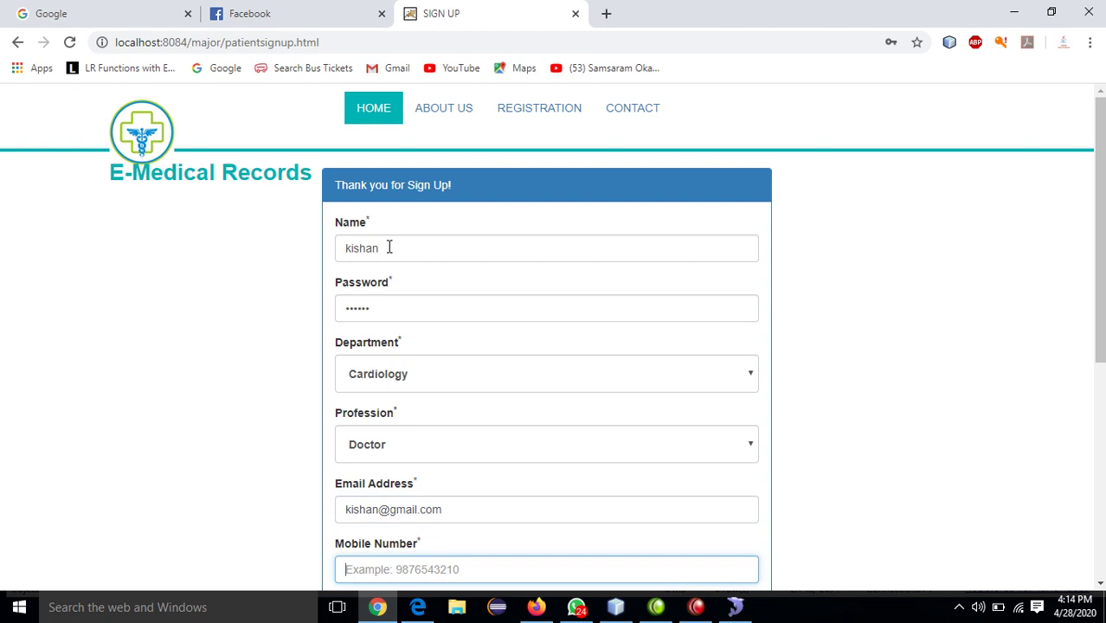
pyautogui.write('9874563')
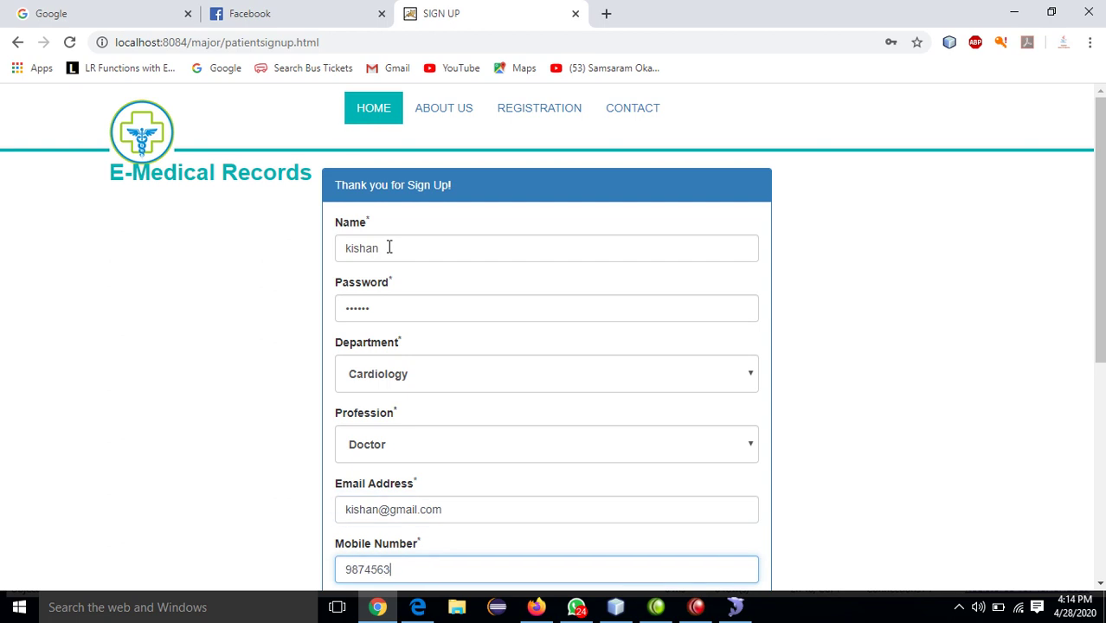
pyautogui.write('210')
pyautogui.press('Tab')
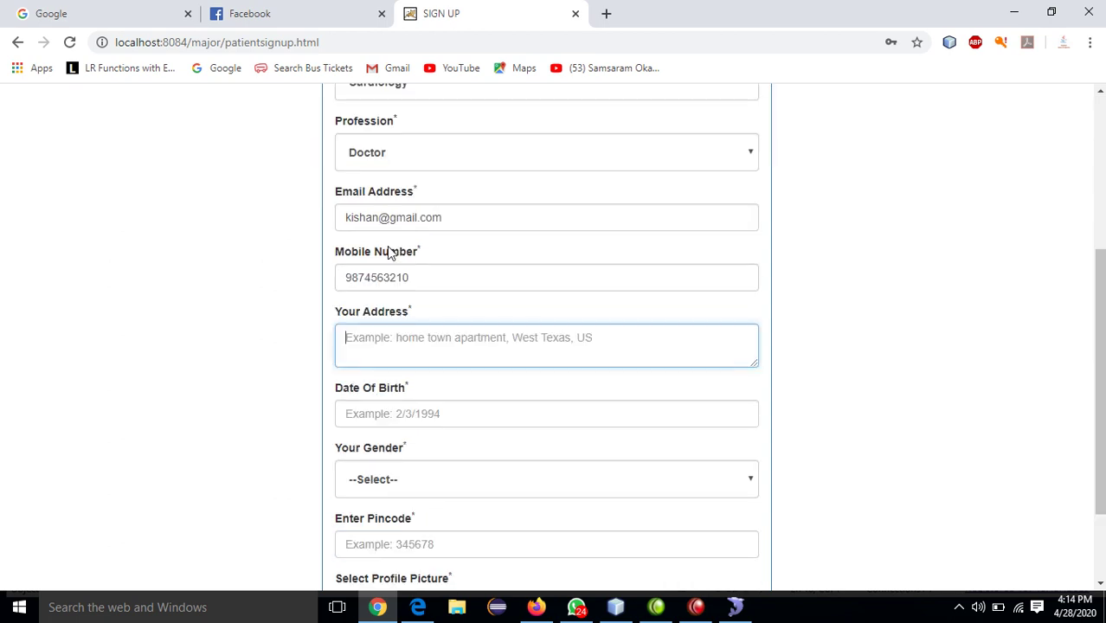
pyautogui.write('hyderabad')
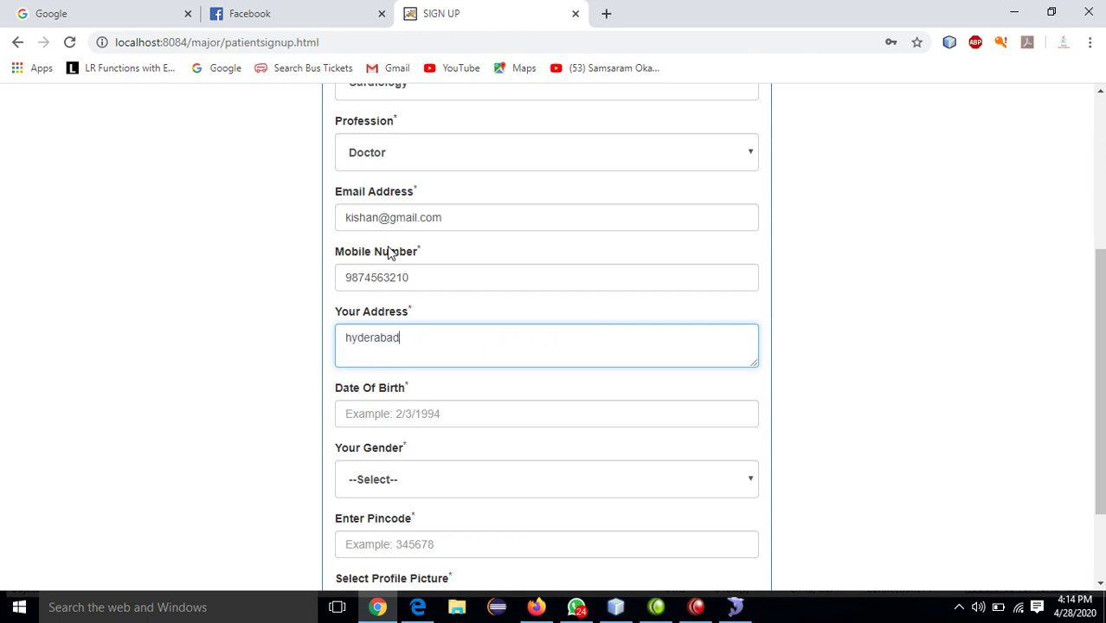
pyautogui.press('Tab')
pyautogui.write('0')
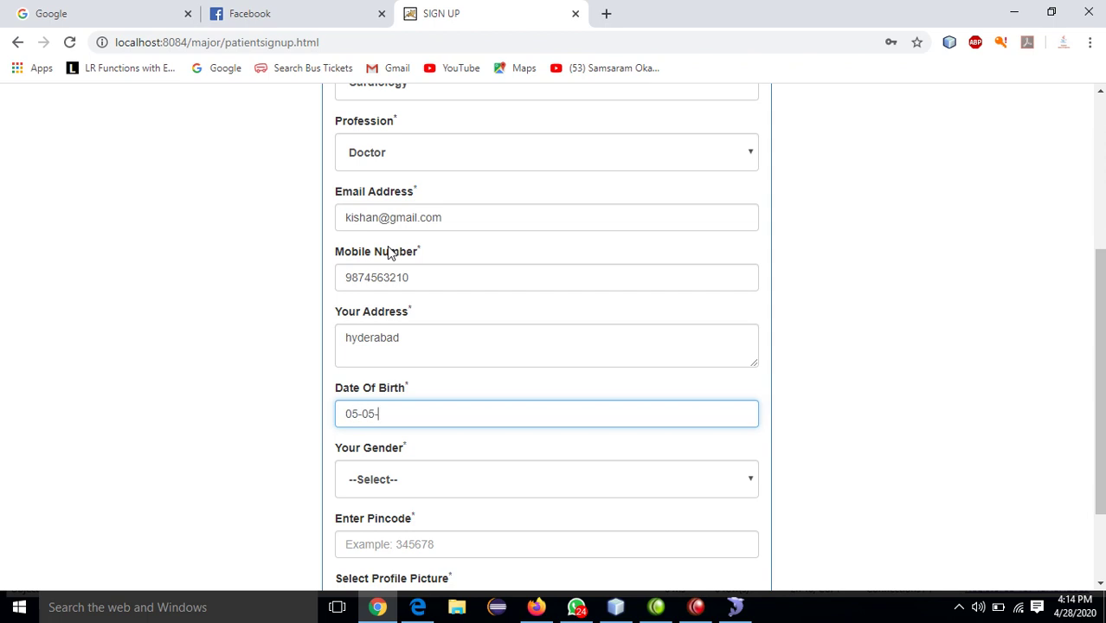
pyautogui.write('5-05-2020')
pyautogui.press('Tab')
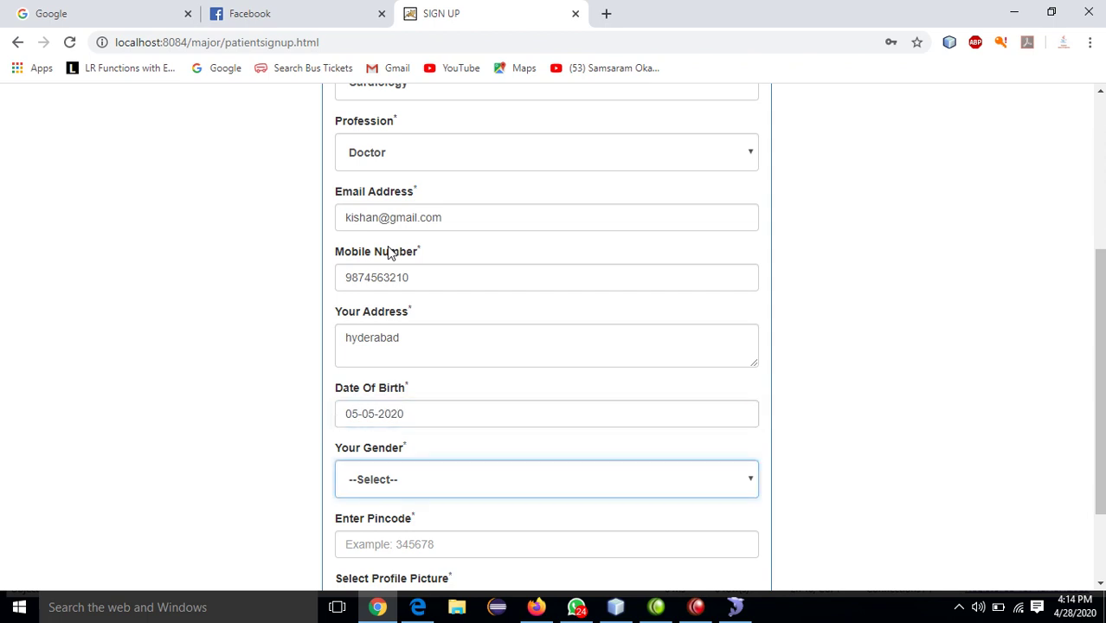
pyautogui.press('Down')
pyautogui.press('Tab')
pyautogui.write('5')
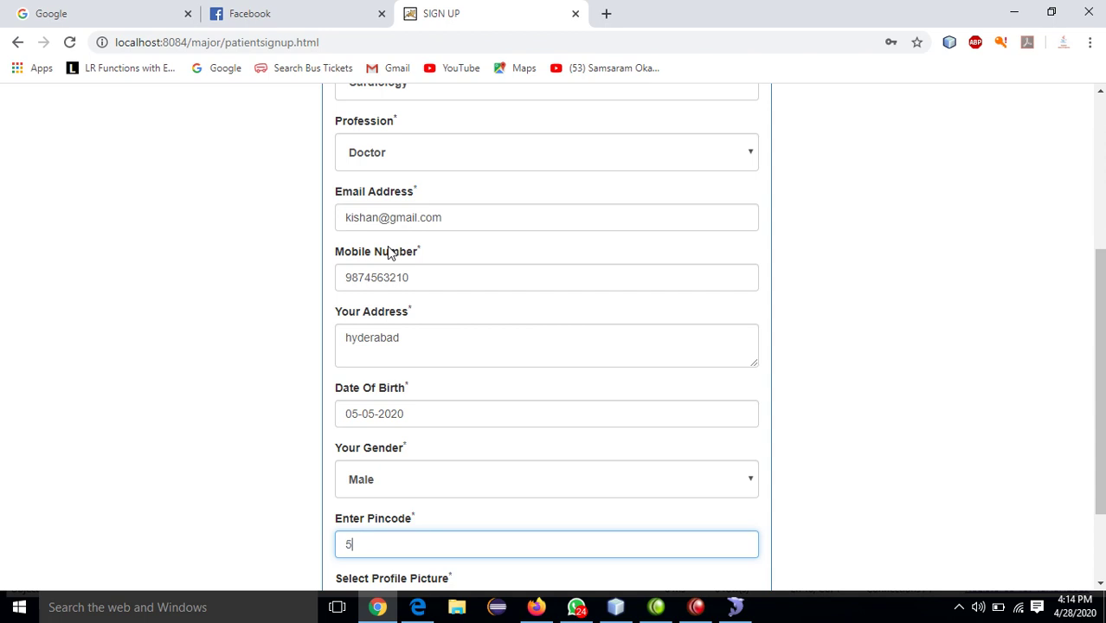
pyautogui.write('00030')
pyautogui.press('Tab')
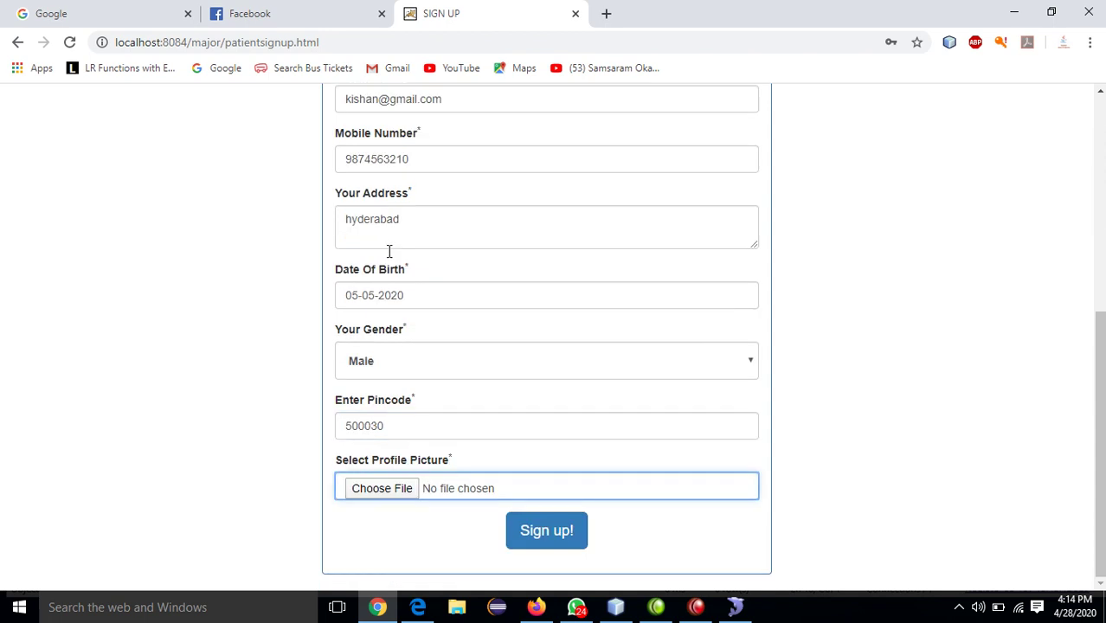
# - Attach logo.jpeg as the profile picture, submit the registration, and dismiss Chrome's password warning
pyautogui.click(376, 491)
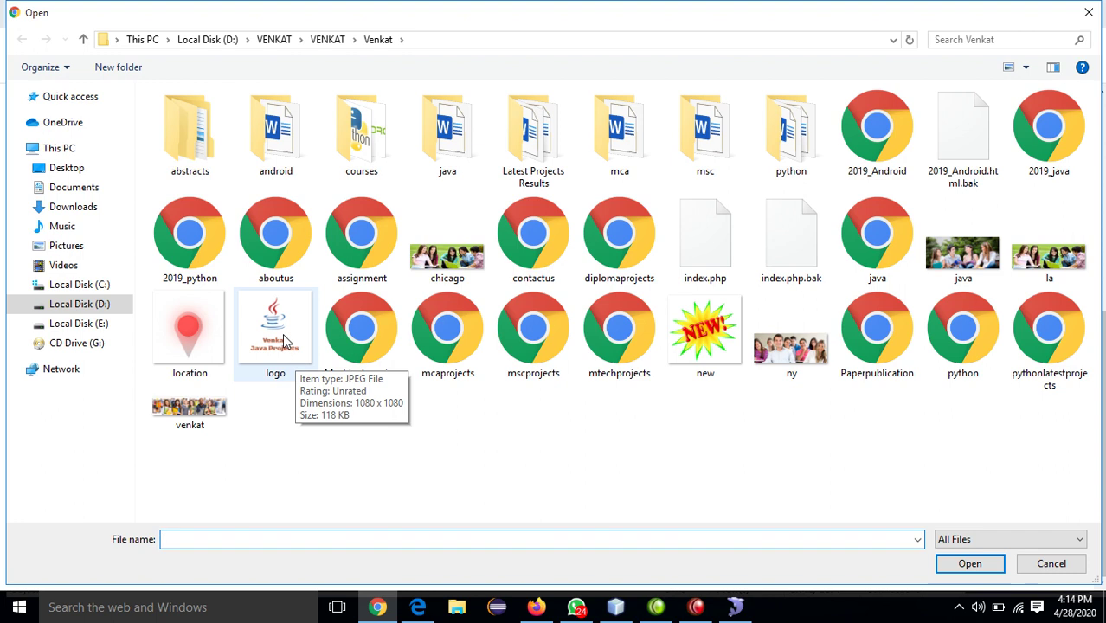
pyautogui.doubleClick(282, 333)
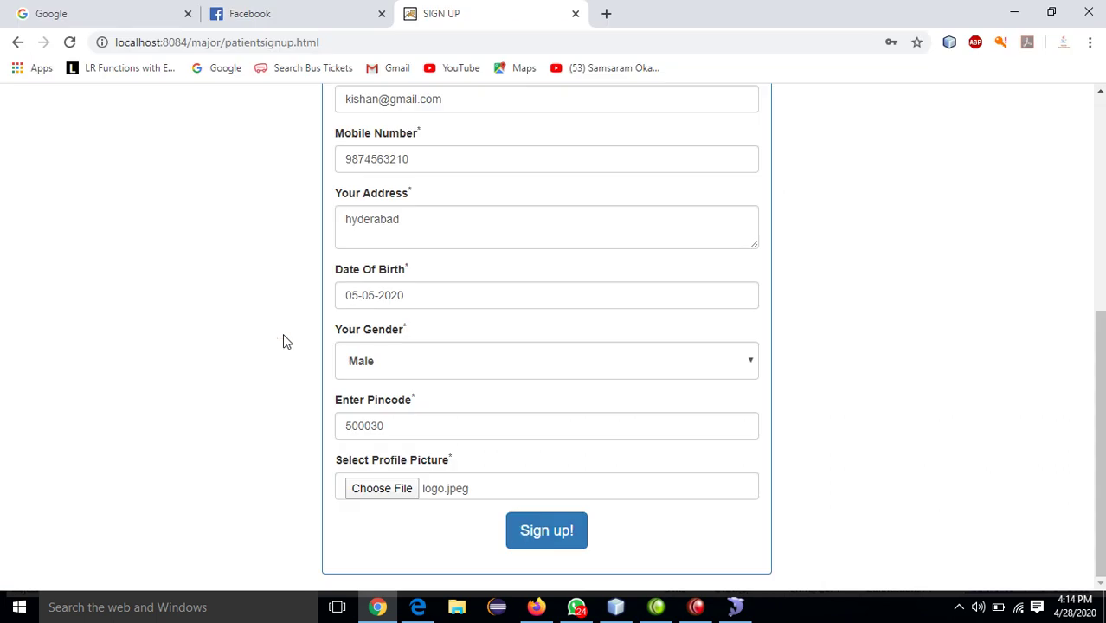
pyautogui.click(542, 535)
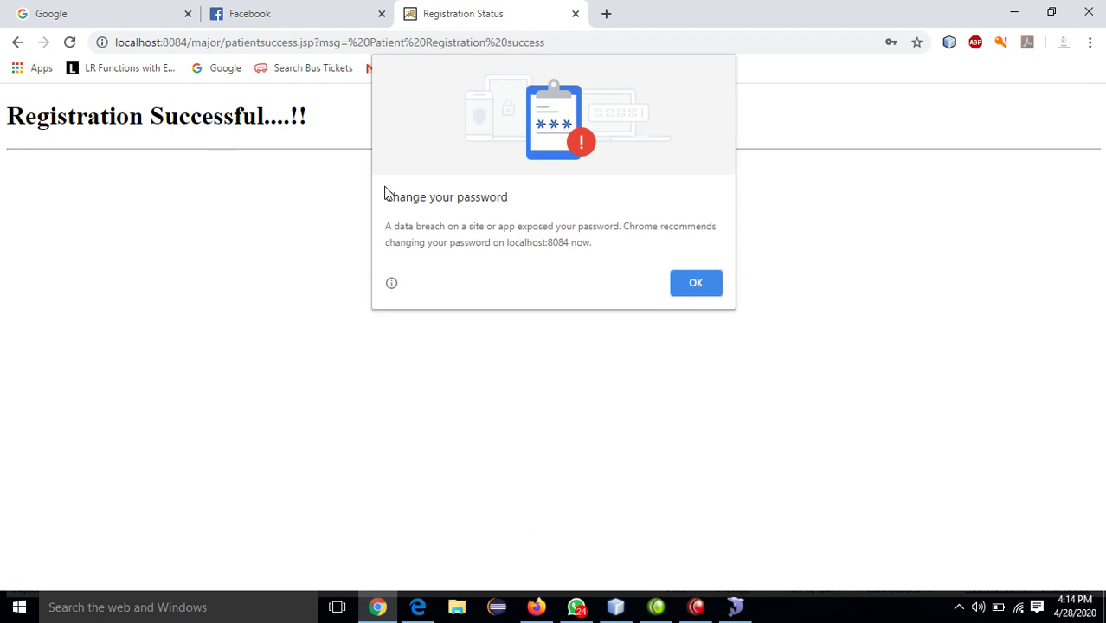
pyautogui.click(695, 285)
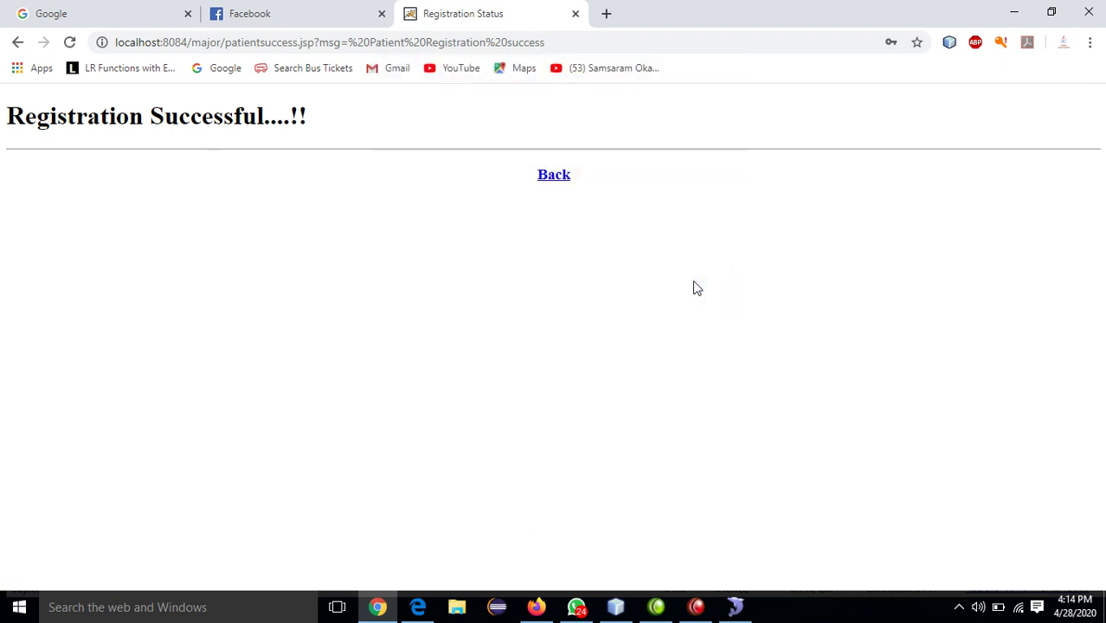
# - Go to the Admin Login page via Registration, enter the admin username and password, and sign in
pyautogui.click(558, 179)
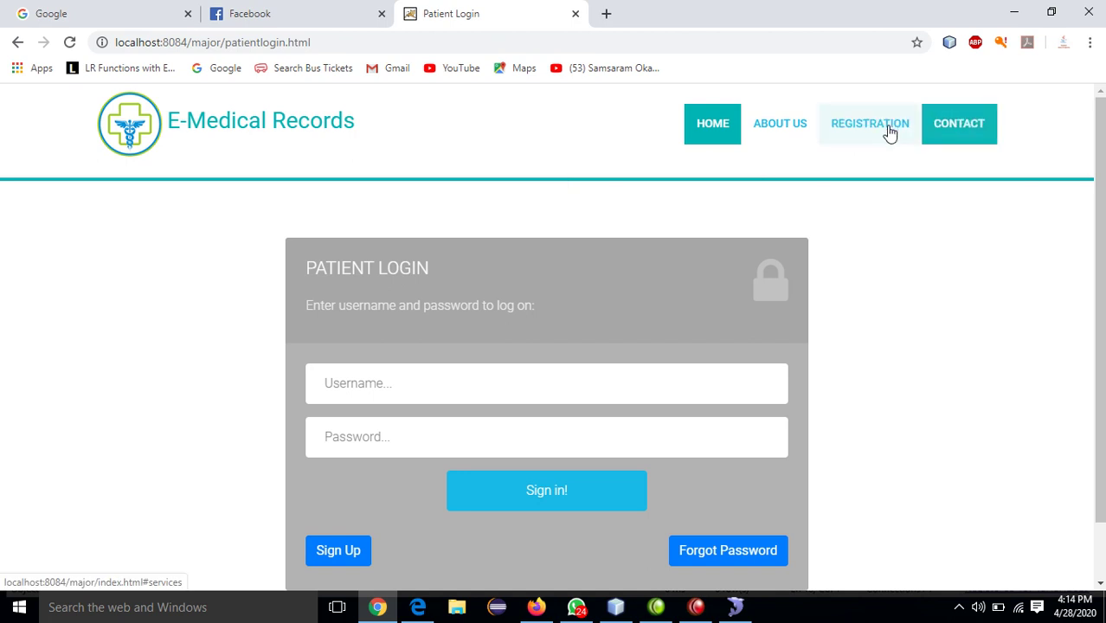
pyautogui.click(853, 127)
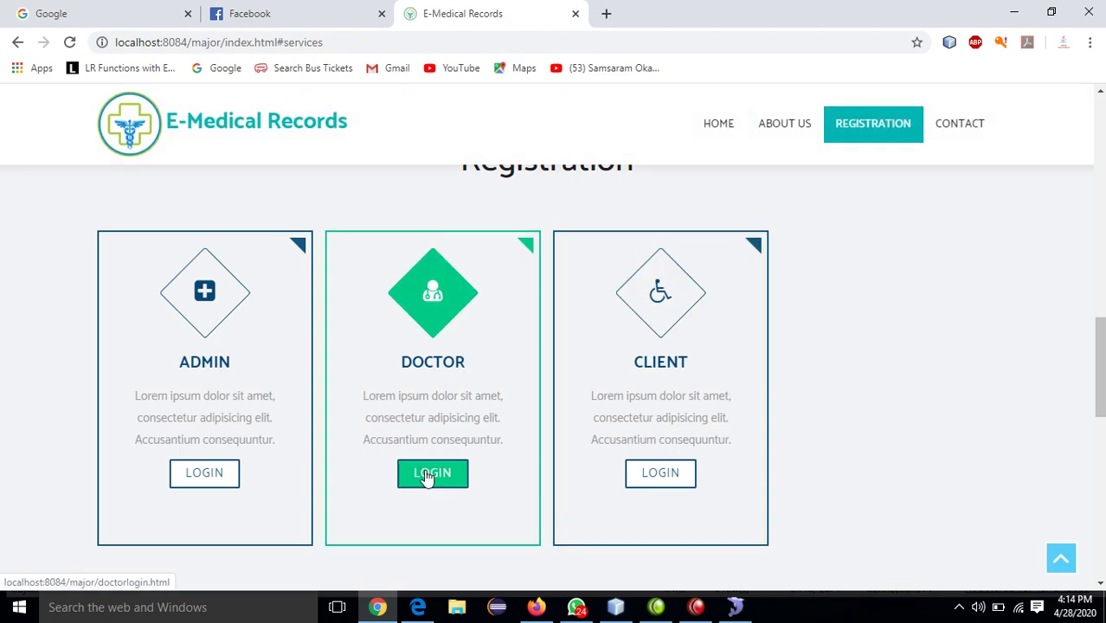
pyautogui.click(206, 483)
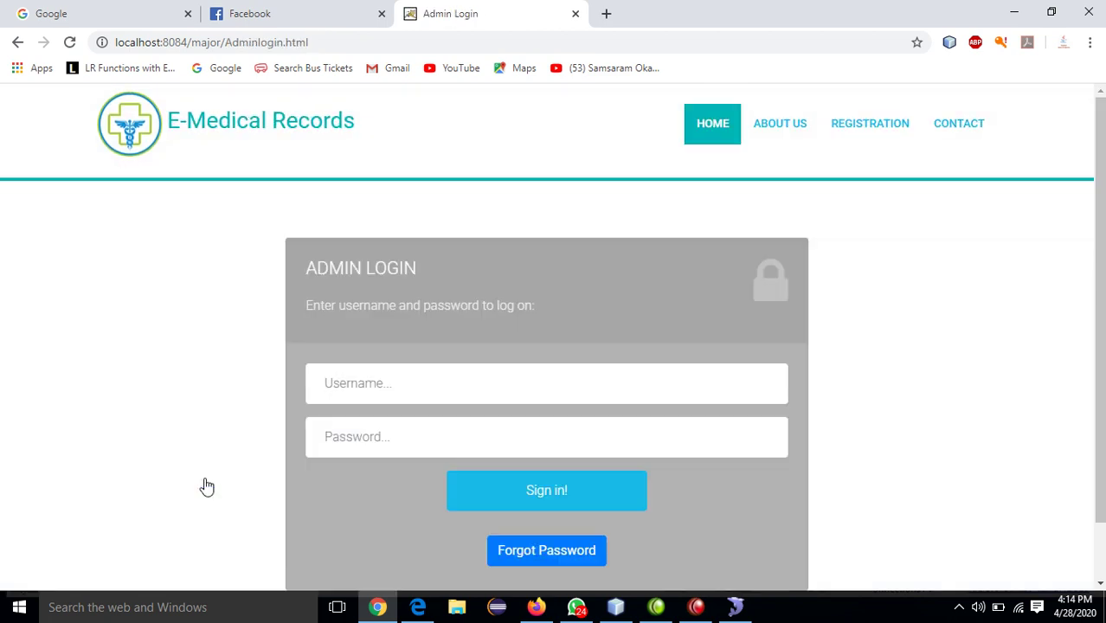
pyautogui.write('admina')
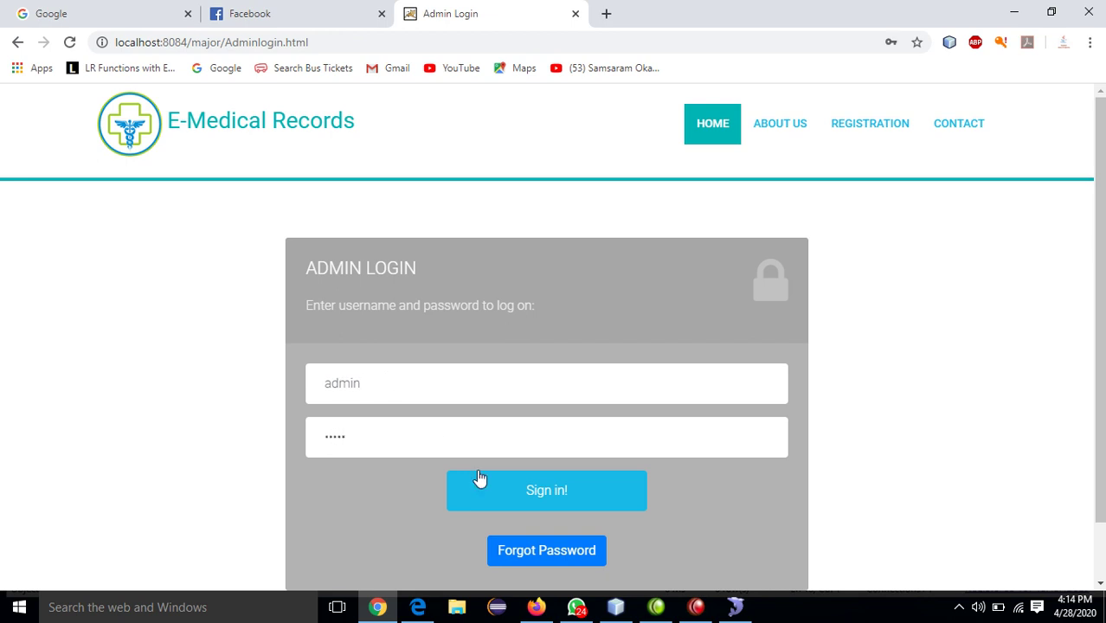
pyautogui.click(527, 495)
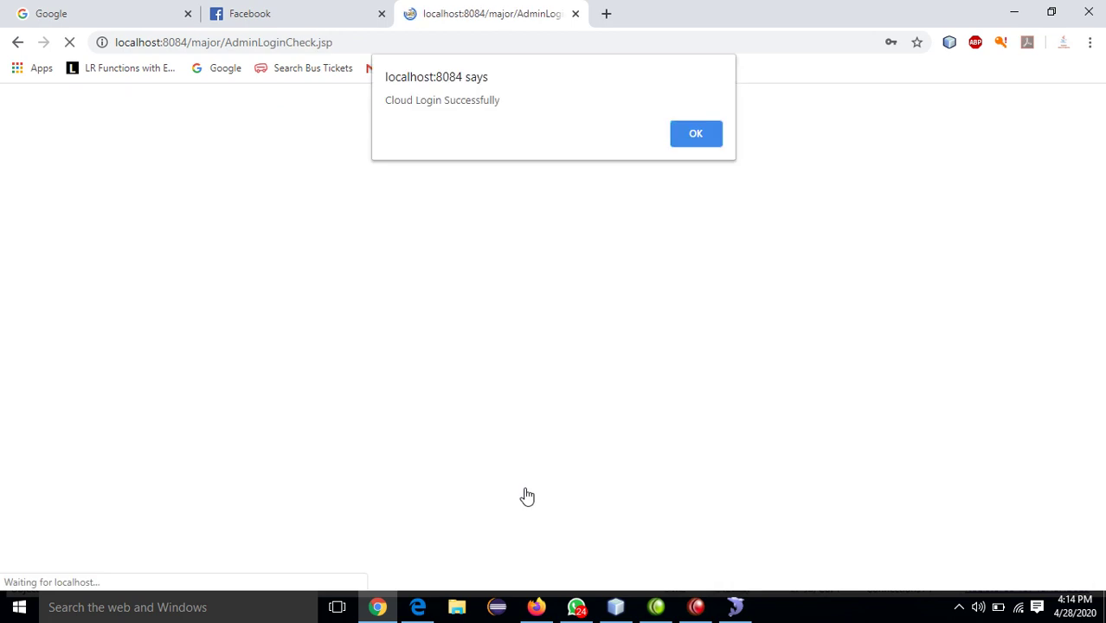
# - Dismiss the login alert and open the View all Doctors and Authorize list
pyautogui.click(696, 134)
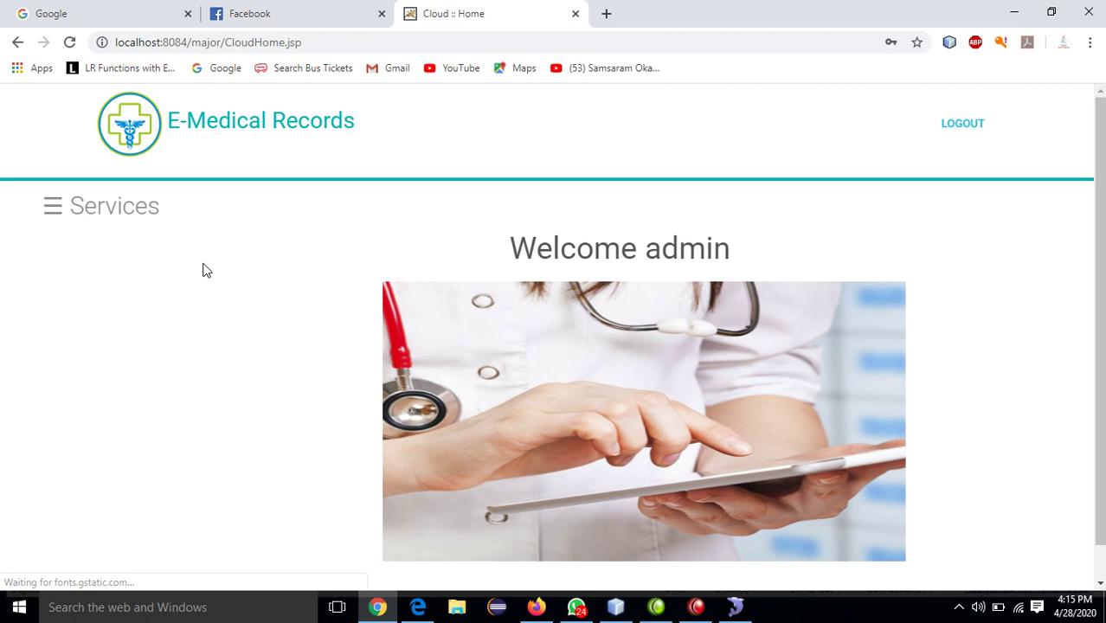
pyautogui.click(66, 210)
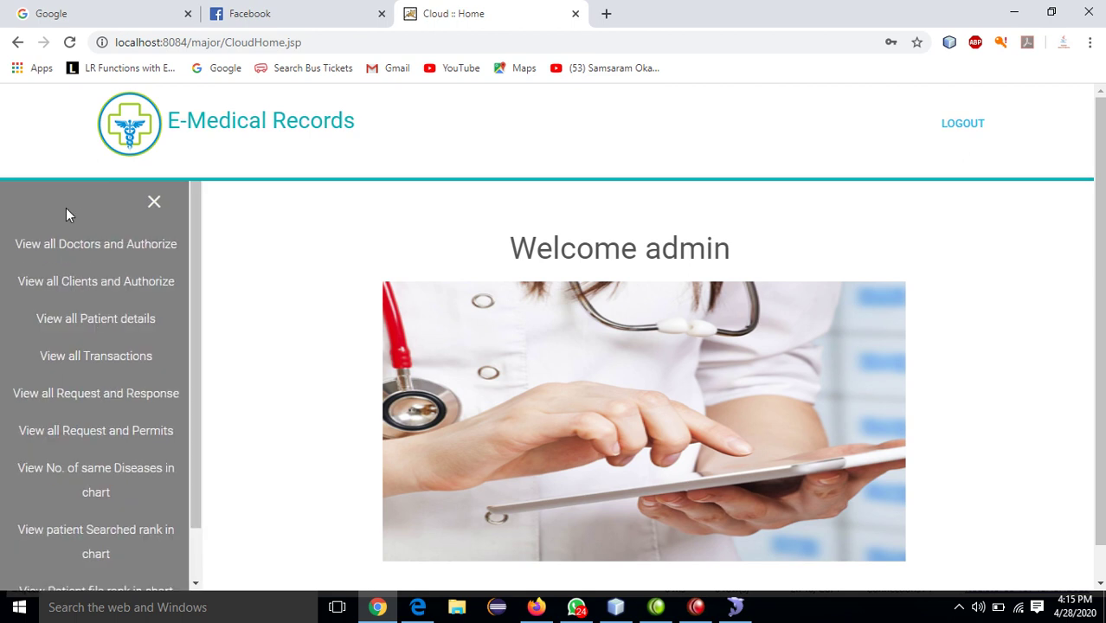
pyautogui.click(98, 246)
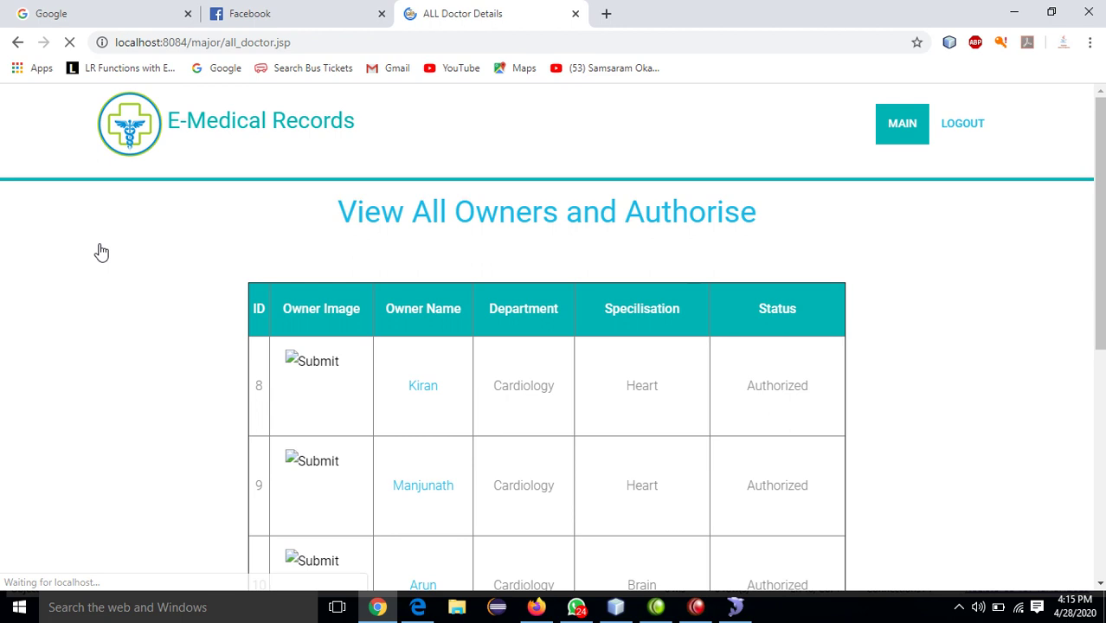
pyautogui.scroll(-4, 101, 252)
pyautogui.scroll(-1, 101, 251)
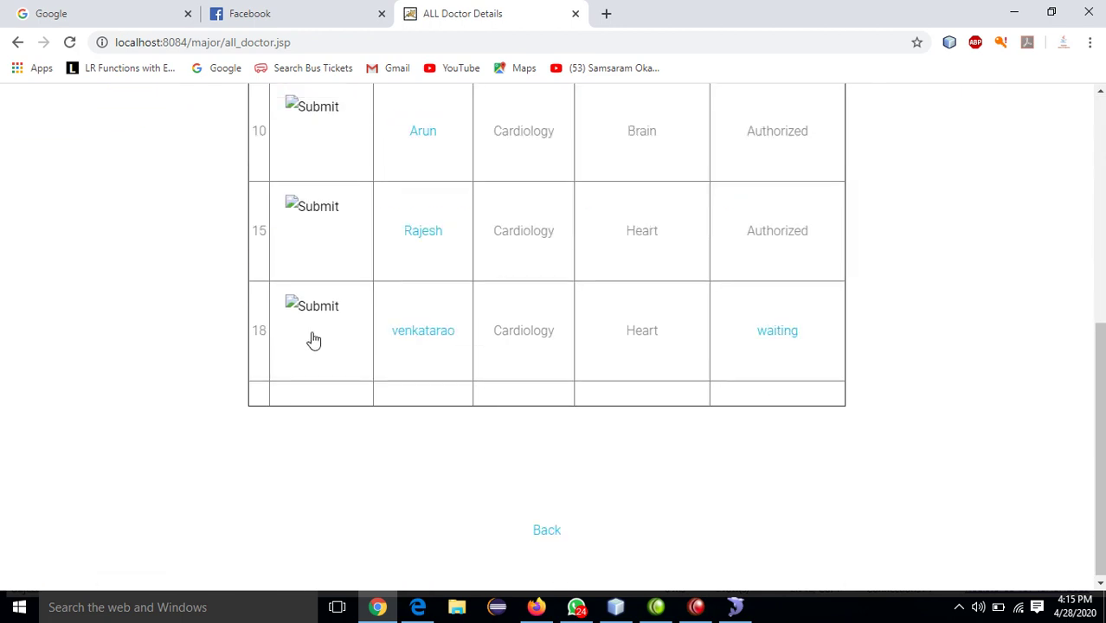
# - Authorize waiting doctor ID 18 and open that doctor's profile page
pyautogui.click(777, 333)
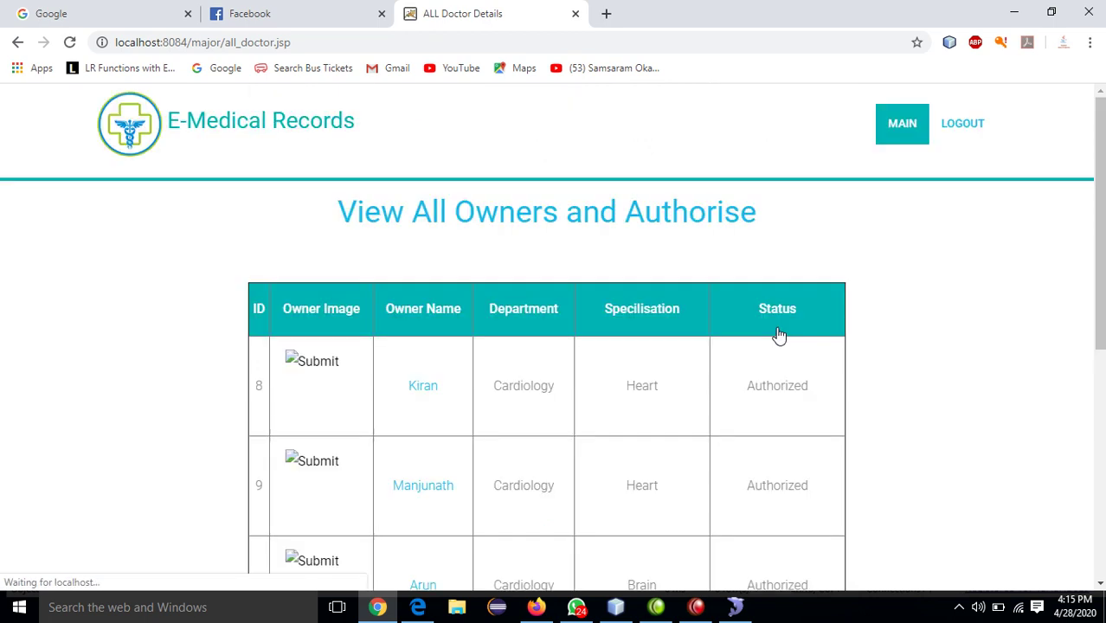
pyautogui.scroll(-5, 1082, 358)
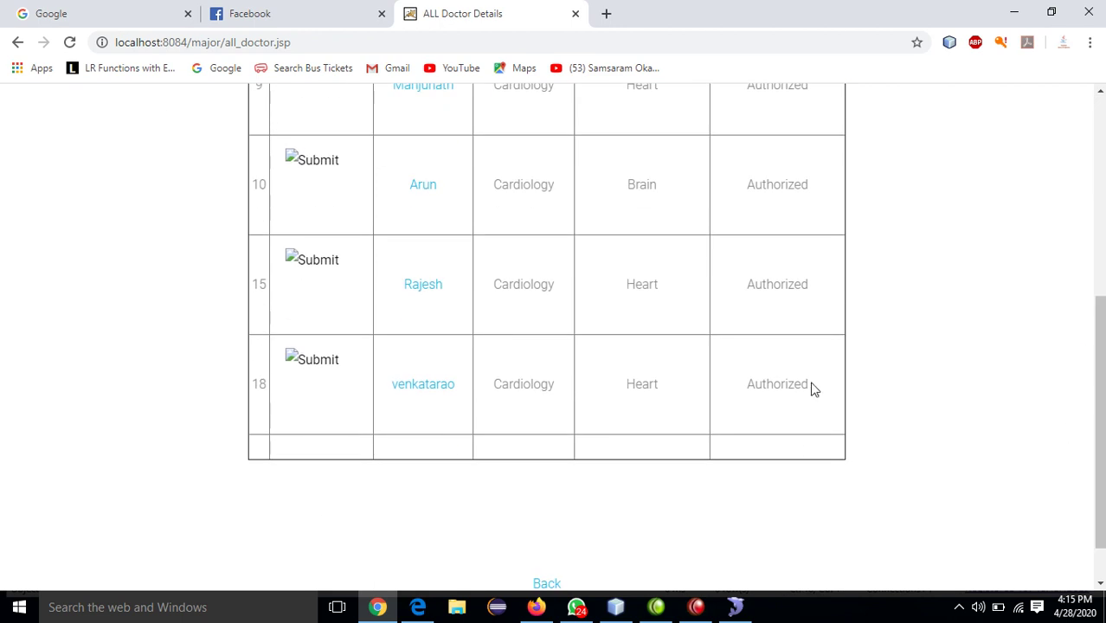
pyautogui.moveTo(813, 387); pyautogui.dragTo(749, 389)
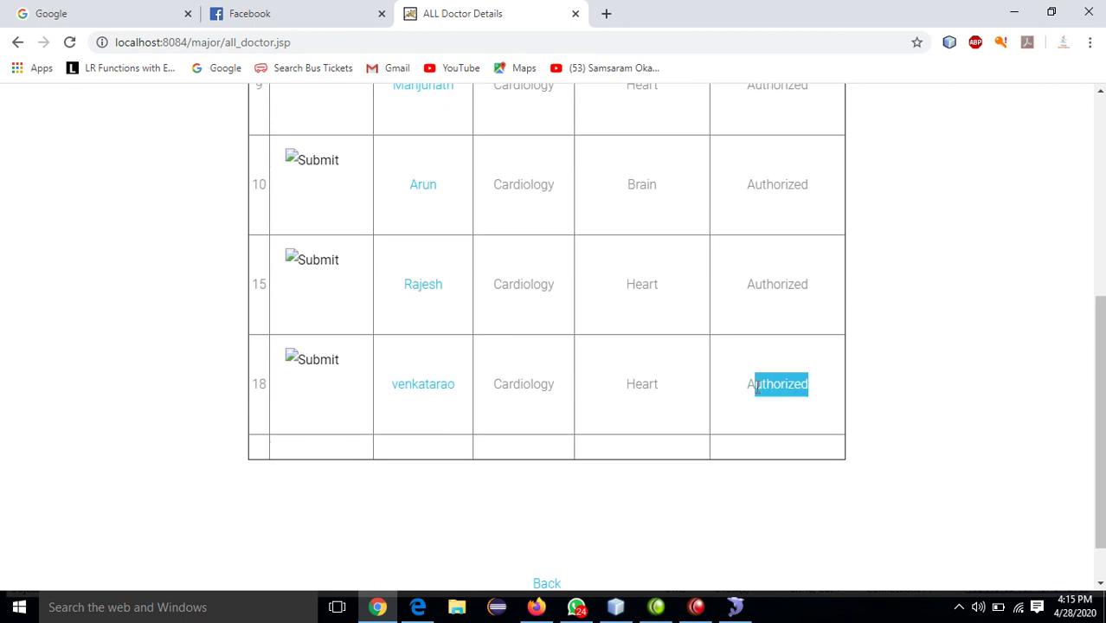
pyautogui.click(438, 387)
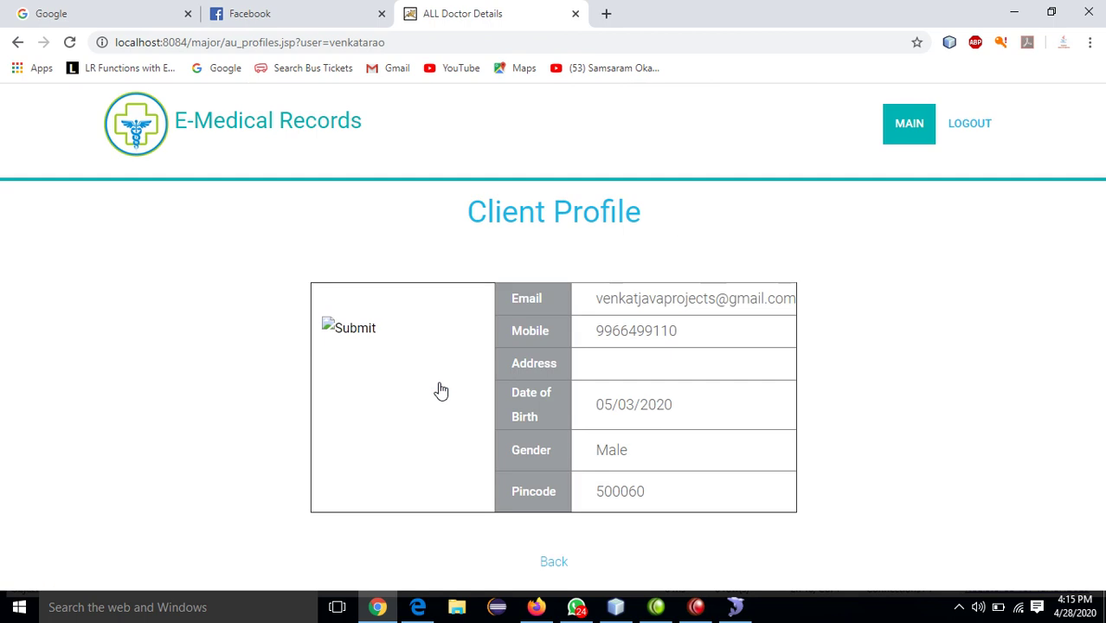
# - Log out, then sign back in through Registration > Admin Login and dismiss the success alert
pyautogui.click(974, 126)
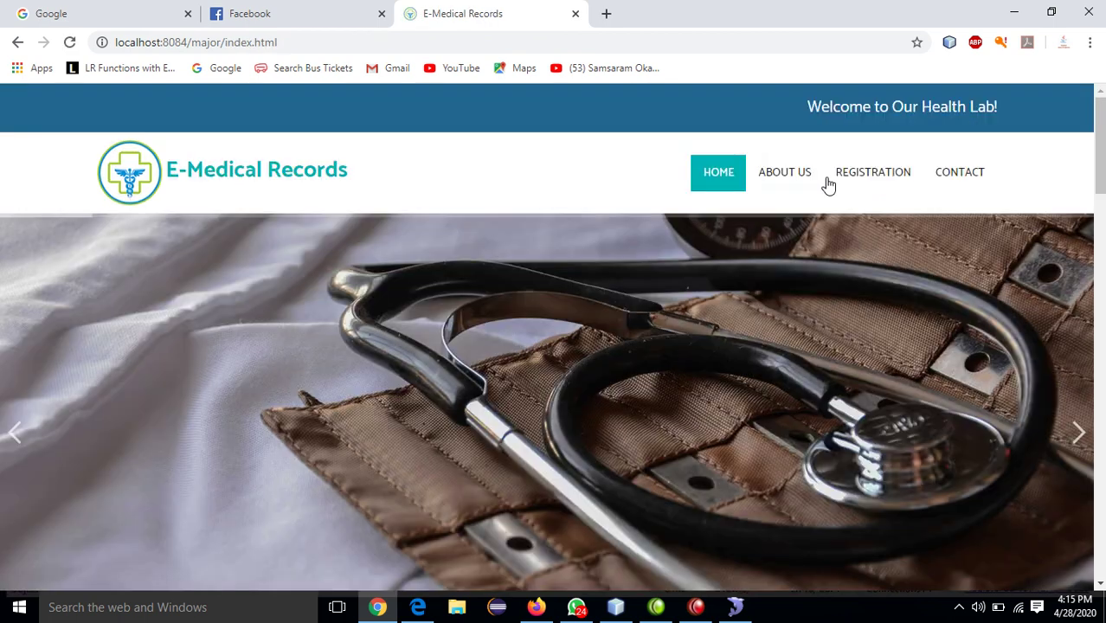
pyautogui.click(862, 175)
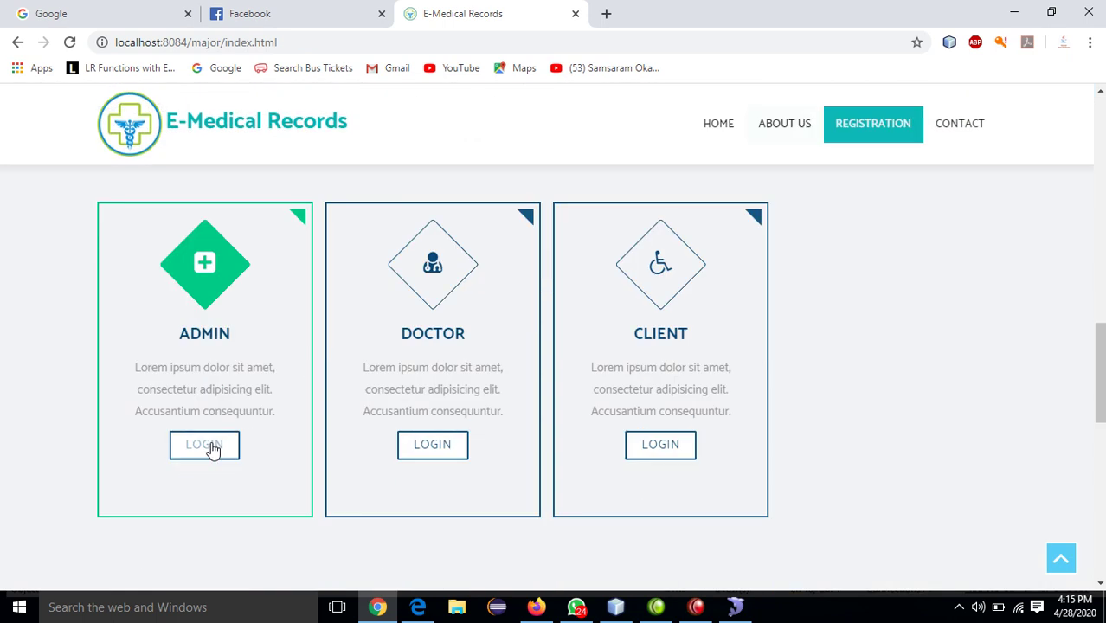
pyautogui.click(205, 446)
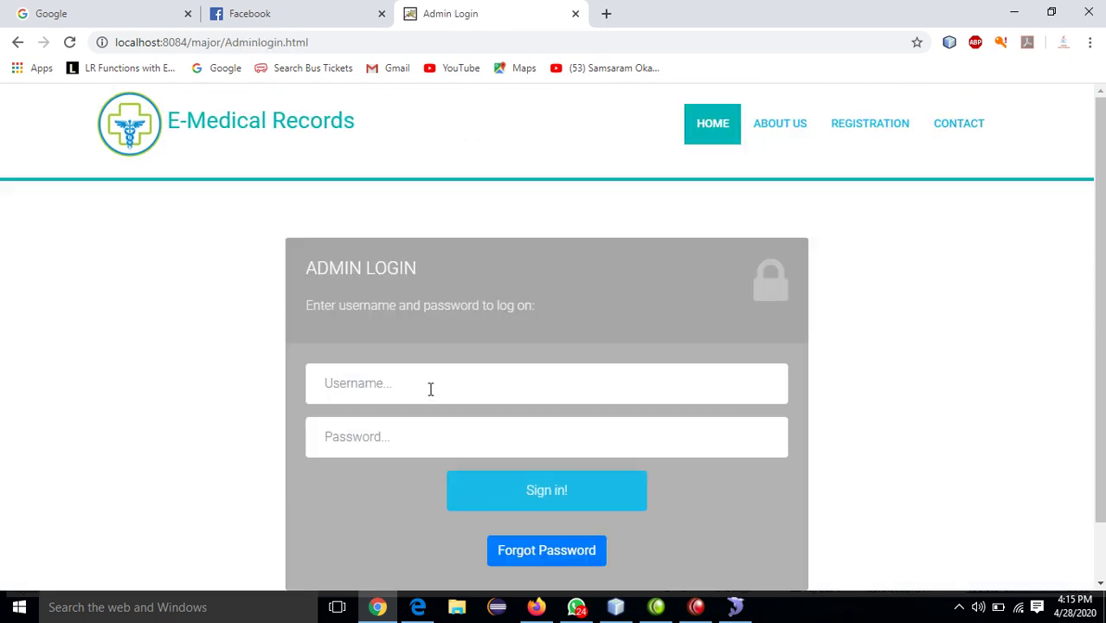
pyautogui.write('adm')
pyautogui.write('a')
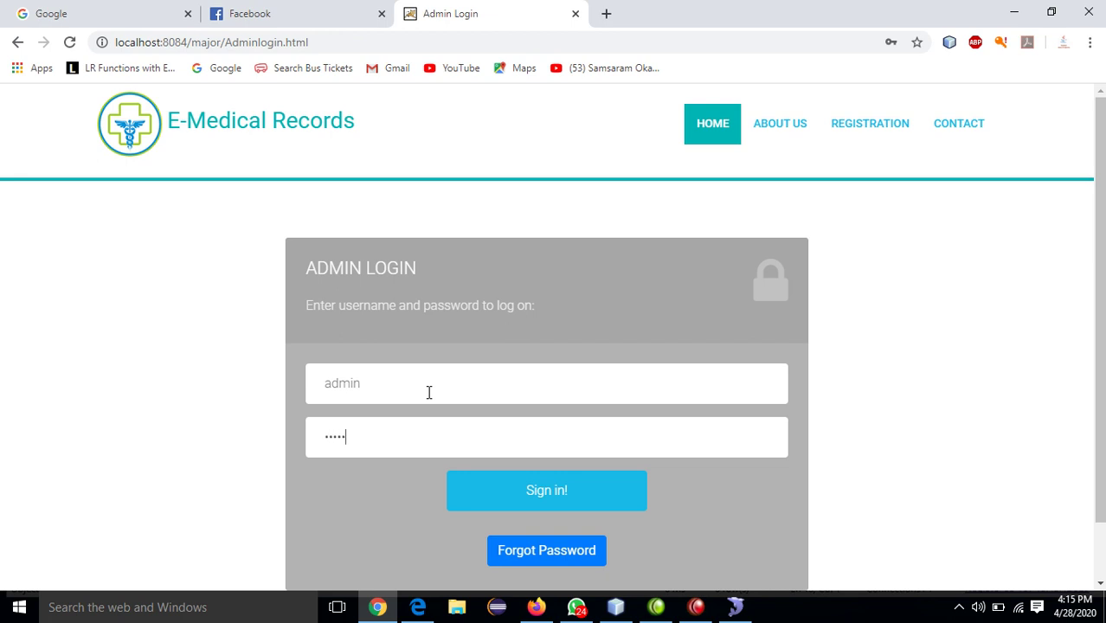
pyautogui.click(546, 492)
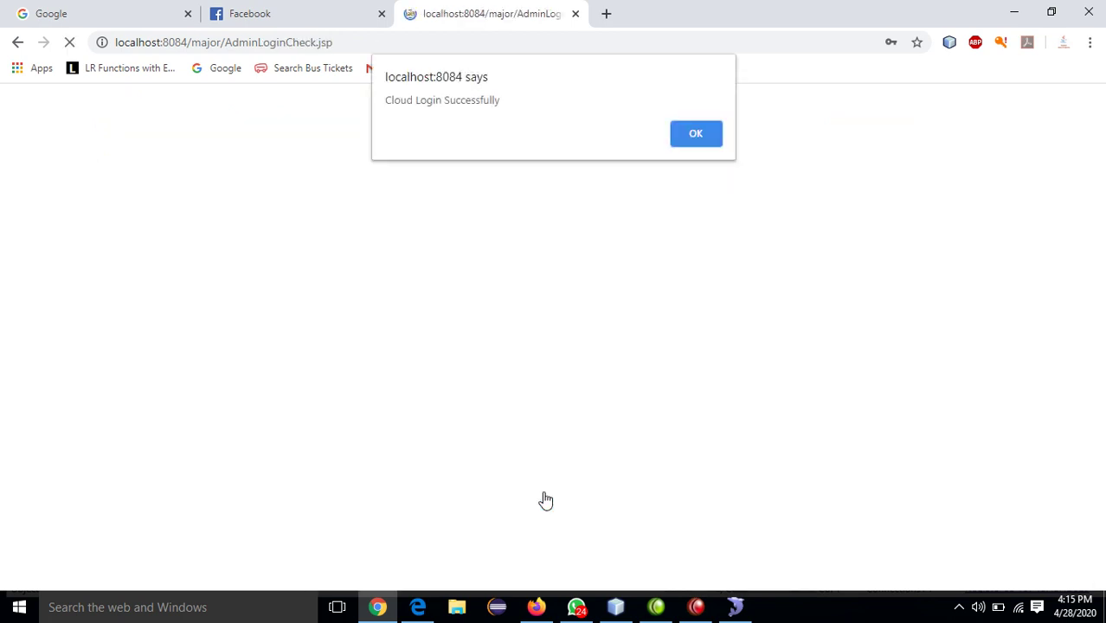
pyautogui.click(702, 131)
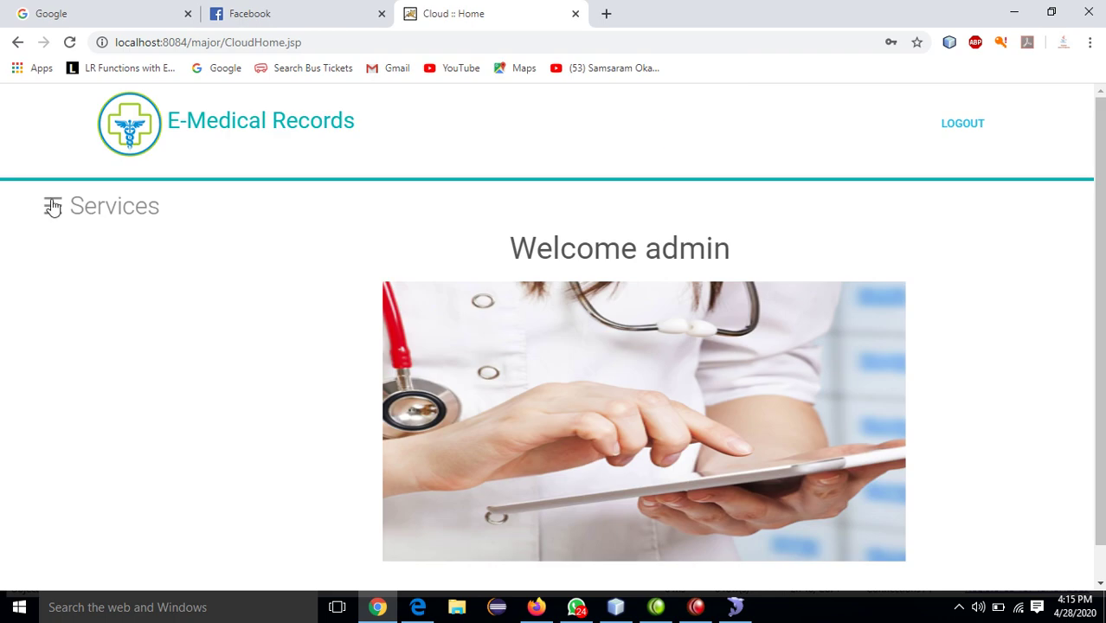
pyautogui.click(52, 208)
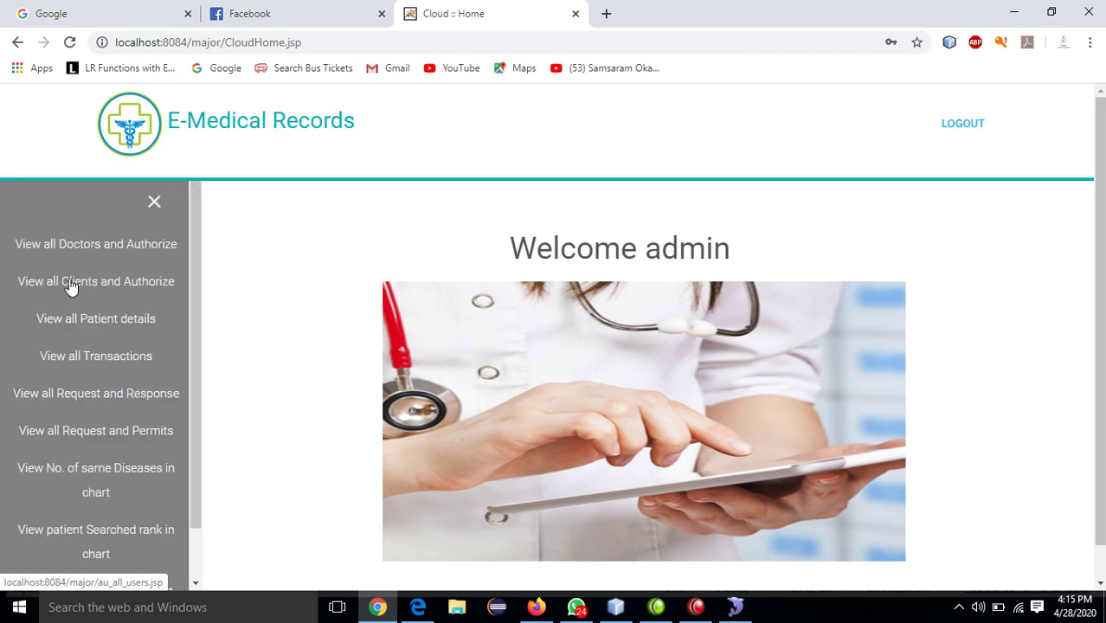
# - Authorize the last waiting client in View all Clients and Authorize, then return to the admin home
pyautogui.click(70, 281)
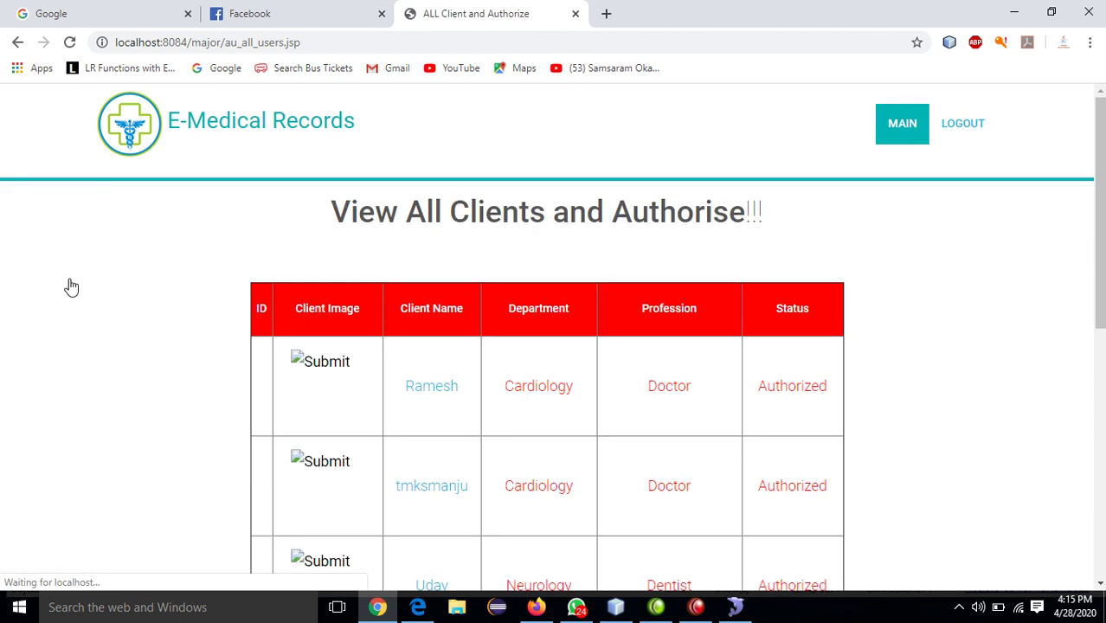
pyautogui.scroll(-1, 72, 282)
pyautogui.scroll(-6, 72, 287)
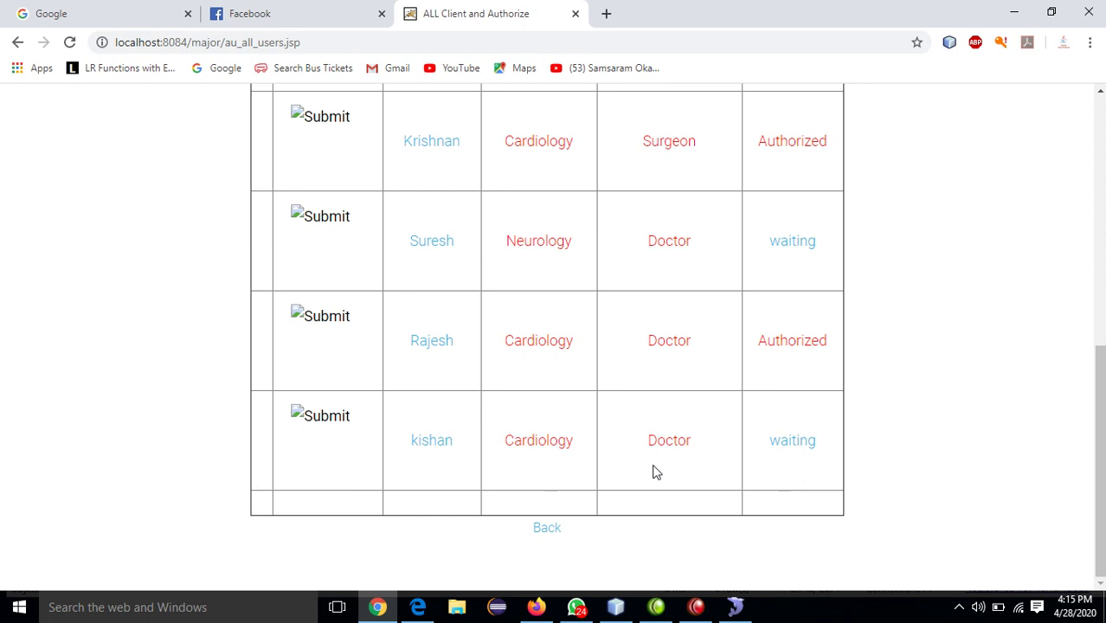
pyautogui.click(787, 447)
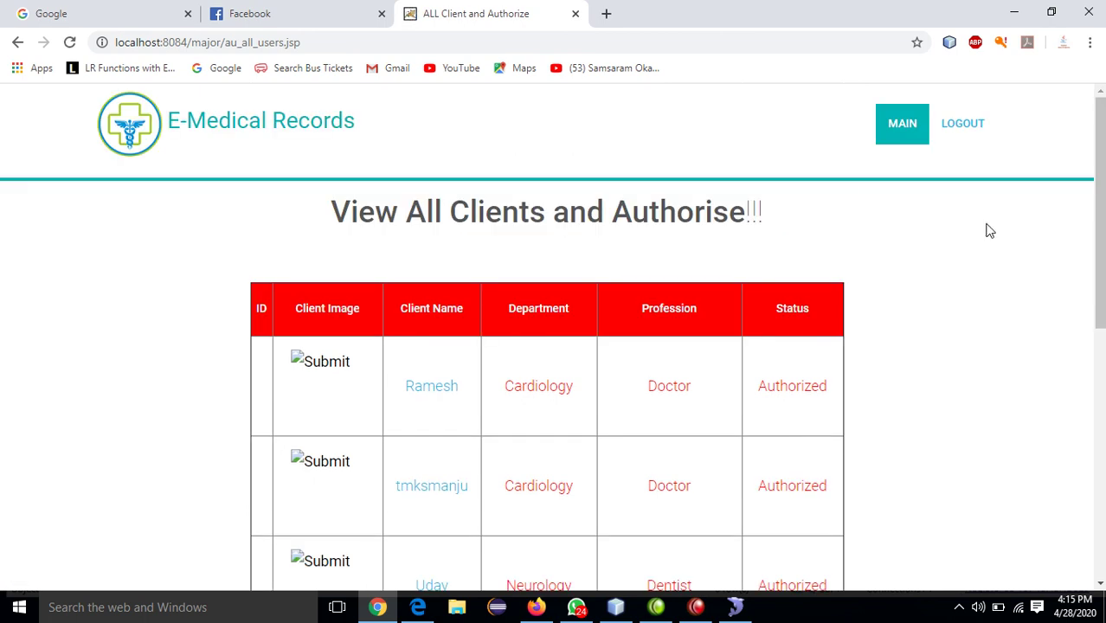
pyautogui.moveTo(1101, 210); pyautogui.dragTo(1061, 499)
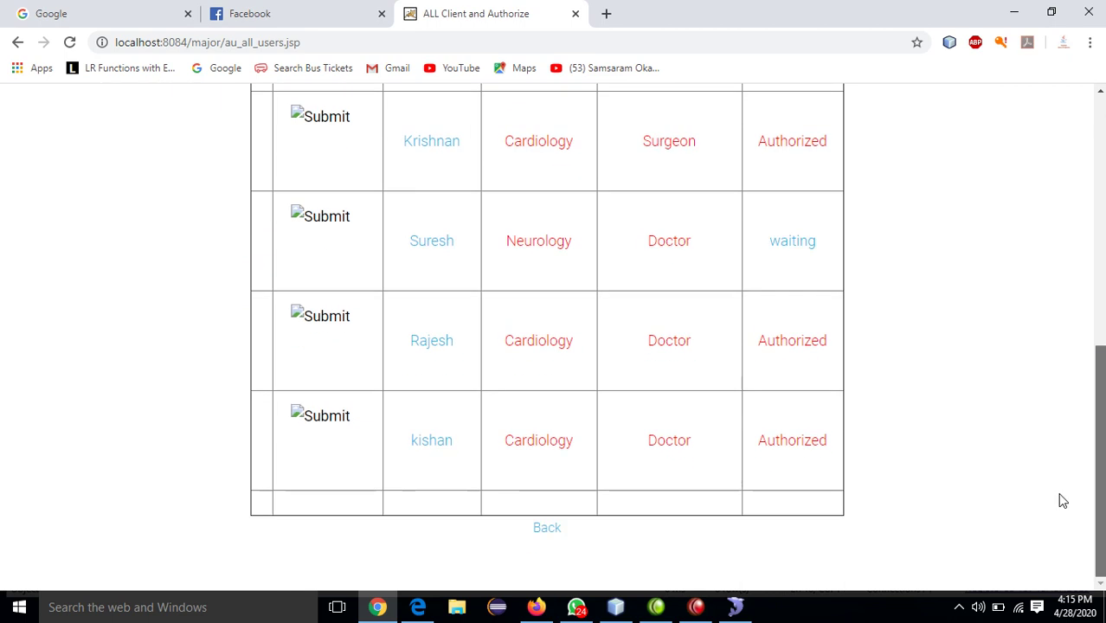
pyautogui.click(548, 530)
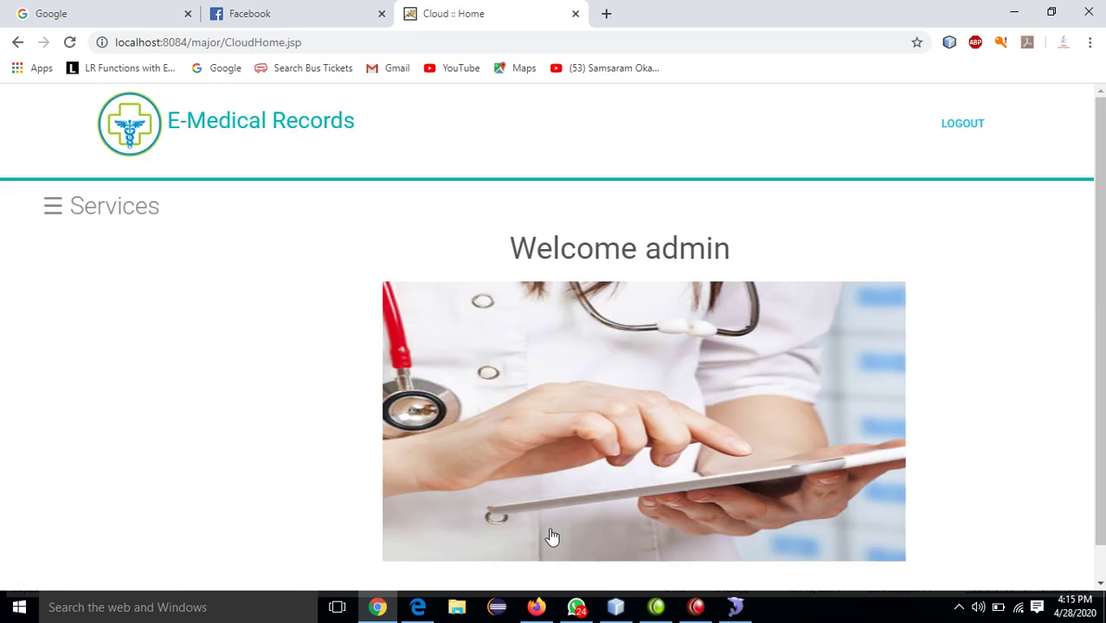
pyautogui.click(82, 208)
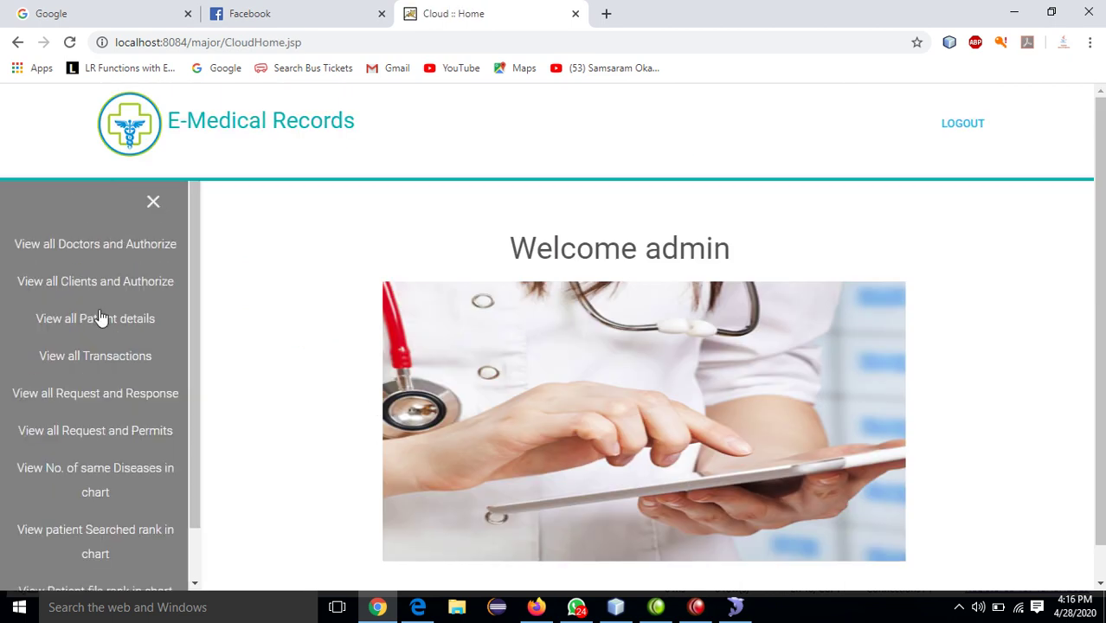
pyautogui.click(121, 320)
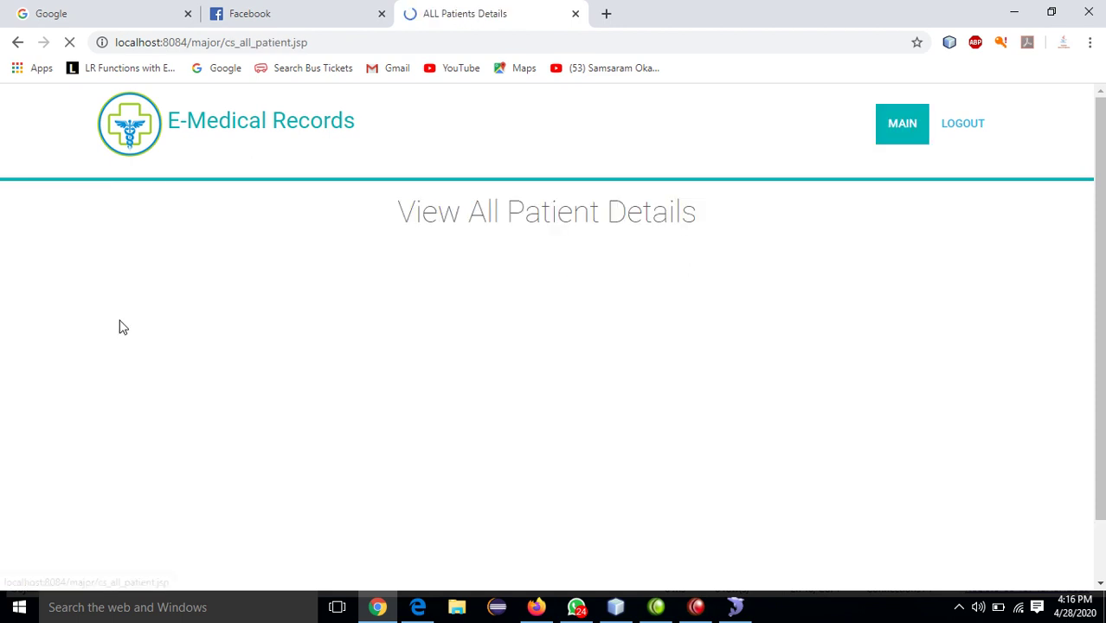
pyautogui.scroll(-1, 122, 329)
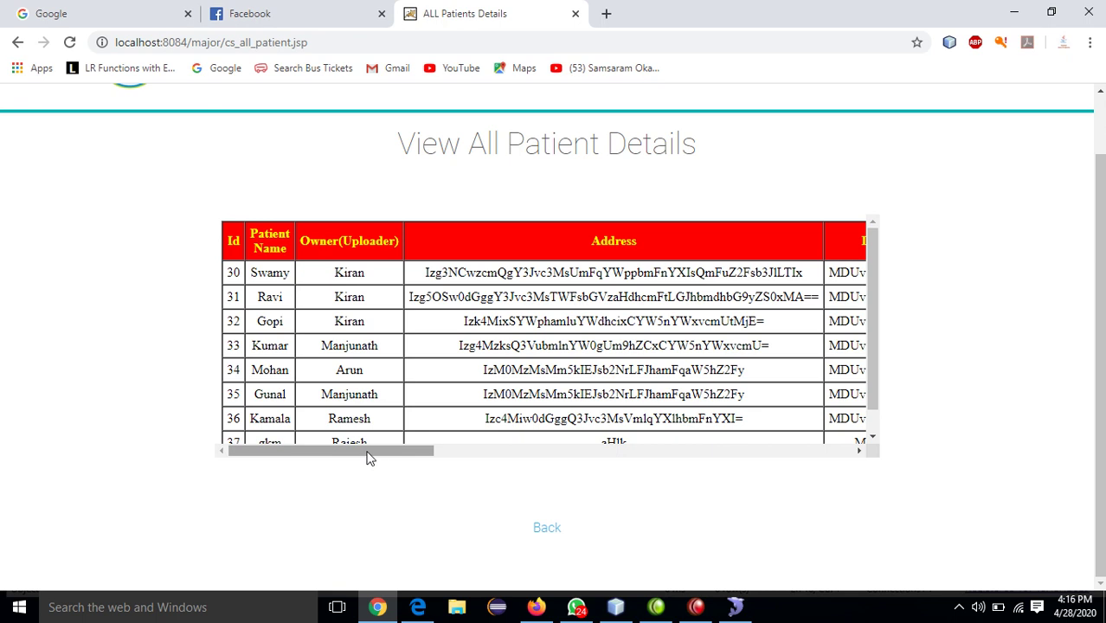
pyautogui.moveTo(370, 453); pyautogui.dragTo(829, 472)
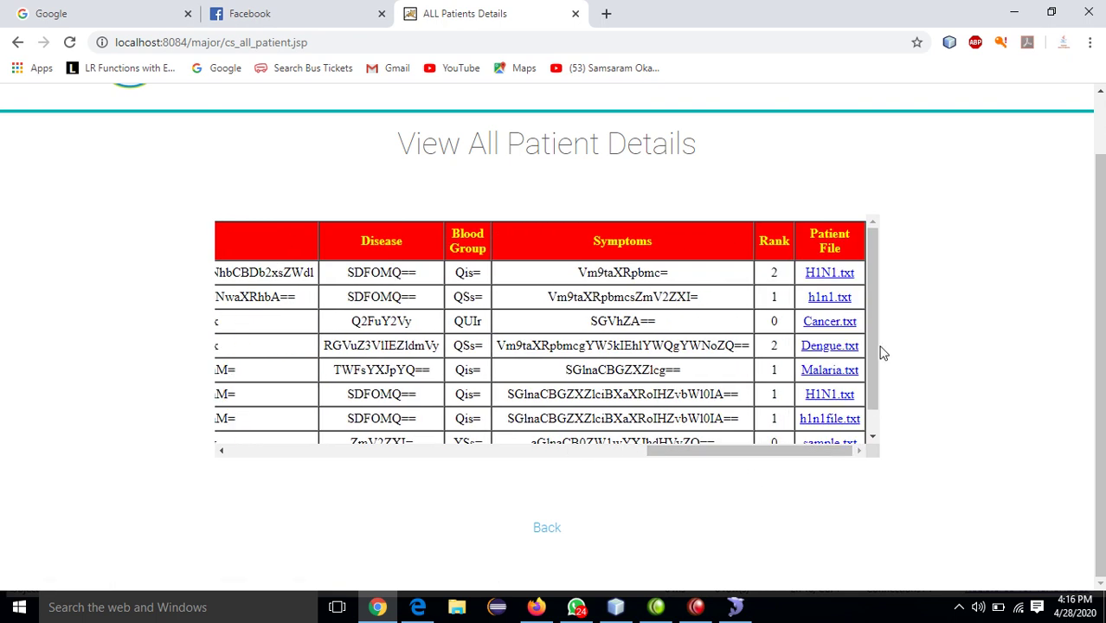
pyautogui.moveTo(874, 348); pyautogui.dragTo(866, 405)
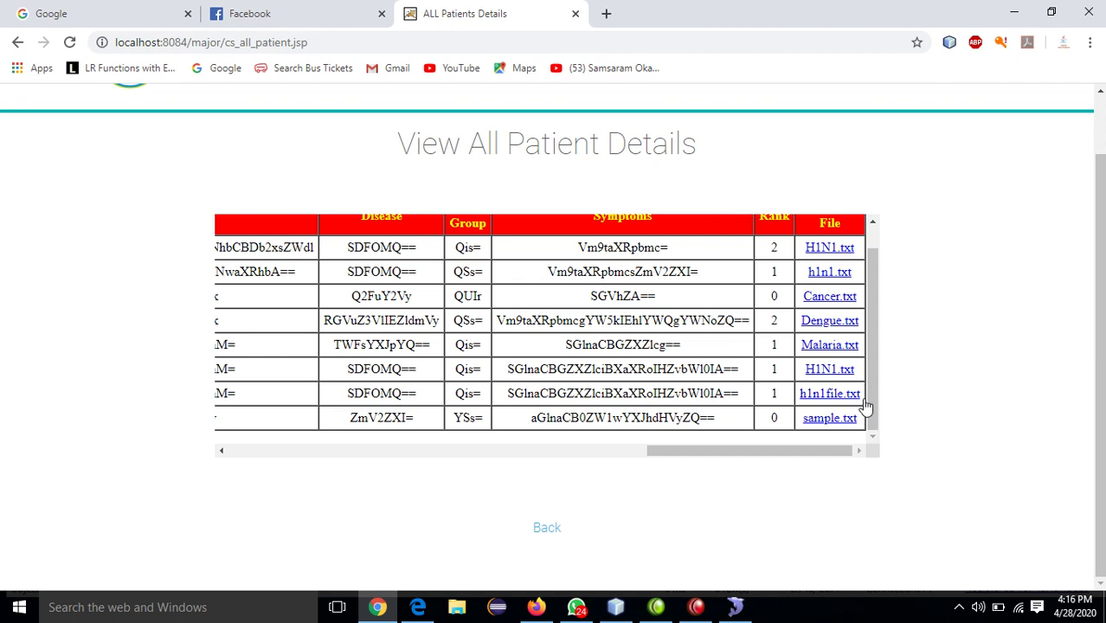
pyautogui.click(543, 530)
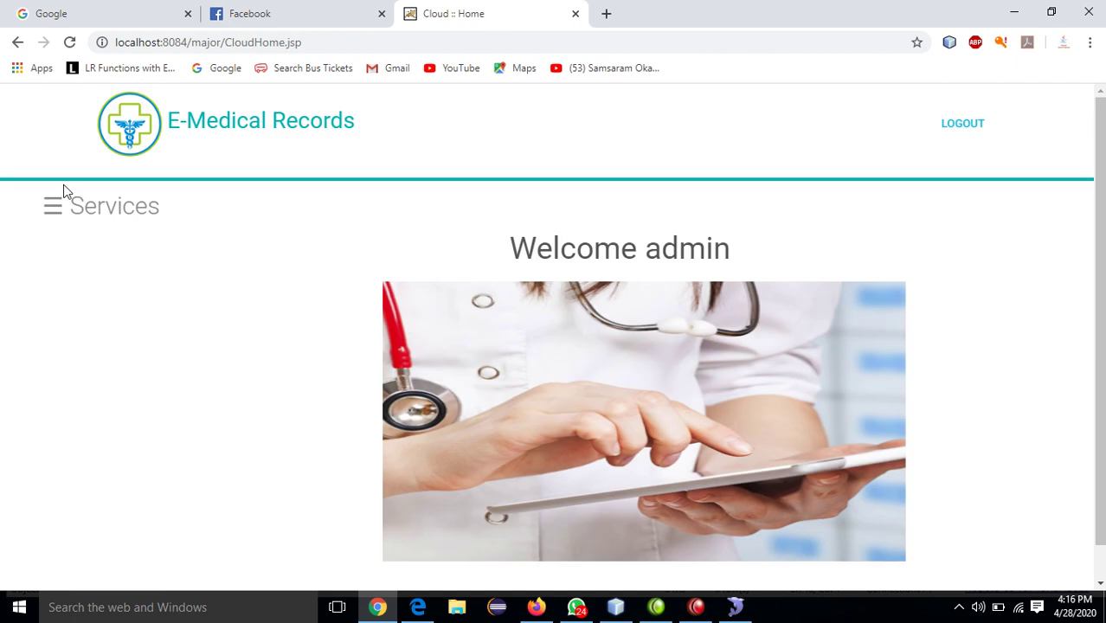
pyautogui.click(59, 211)
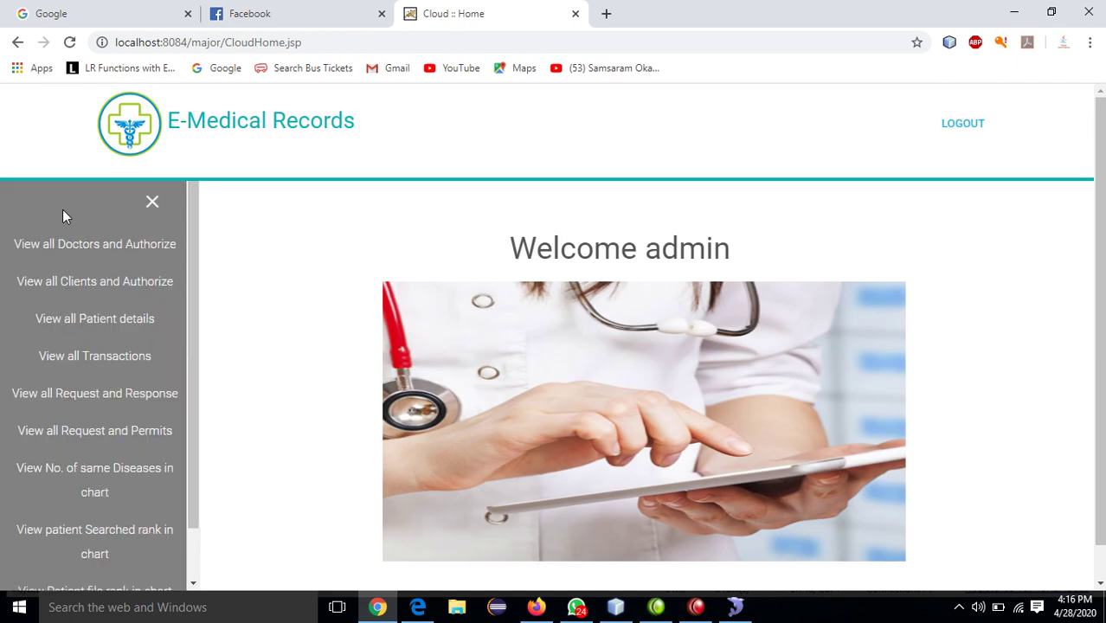
# - Scroll through View All Transactions up to entry 140, then go back to the admin home
pyautogui.click(100, 358)
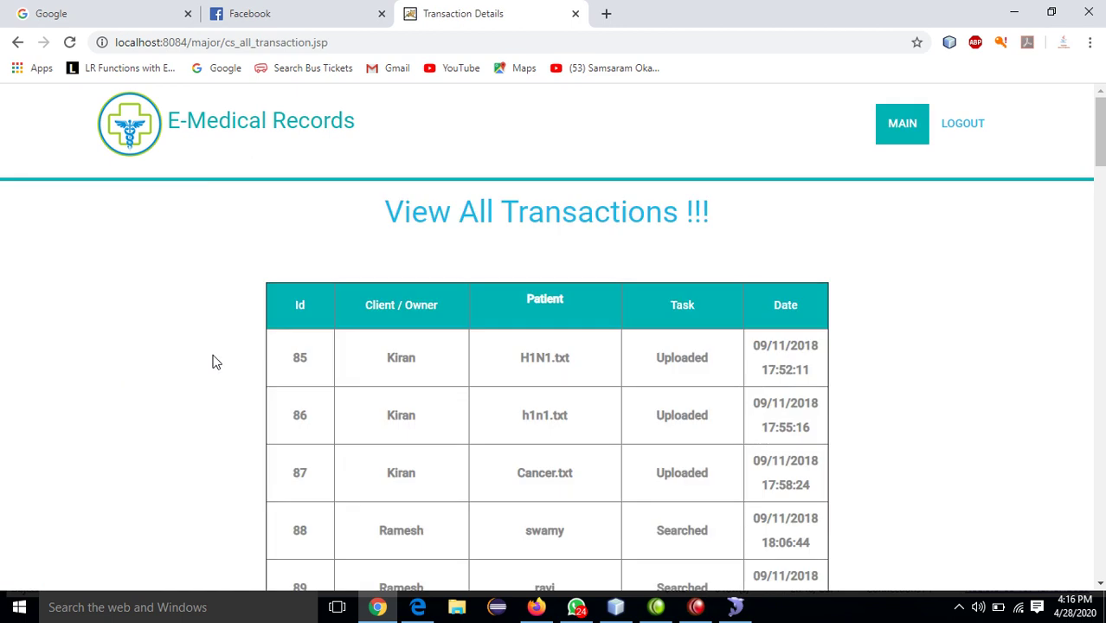
pyautogui.scroll(-8, 969, 400)
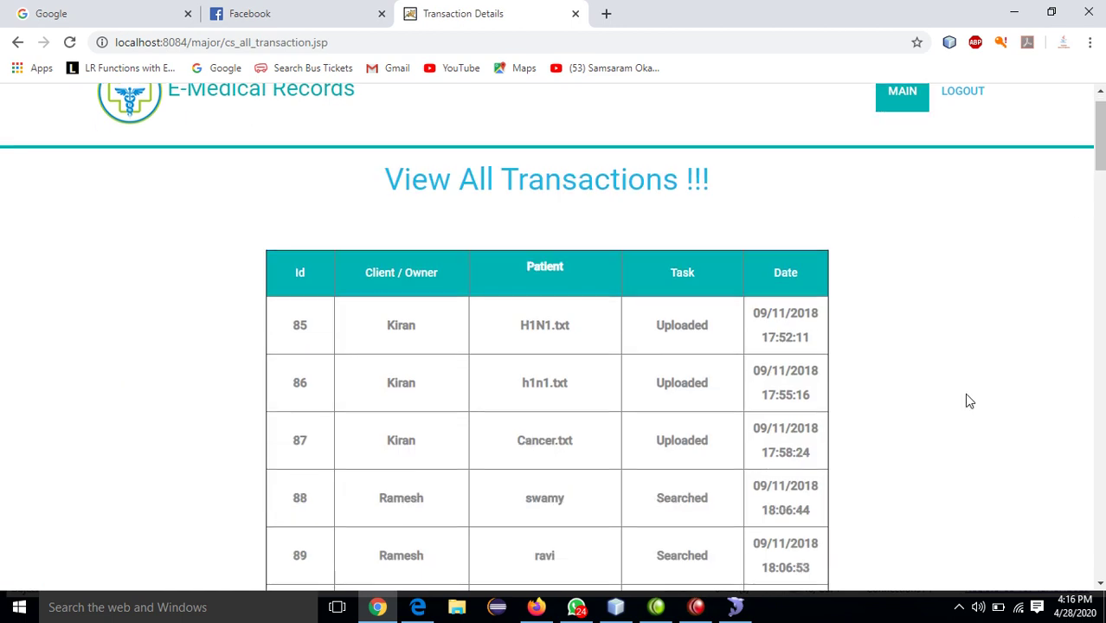
pyautogui.scroll(-10, 969, 401)
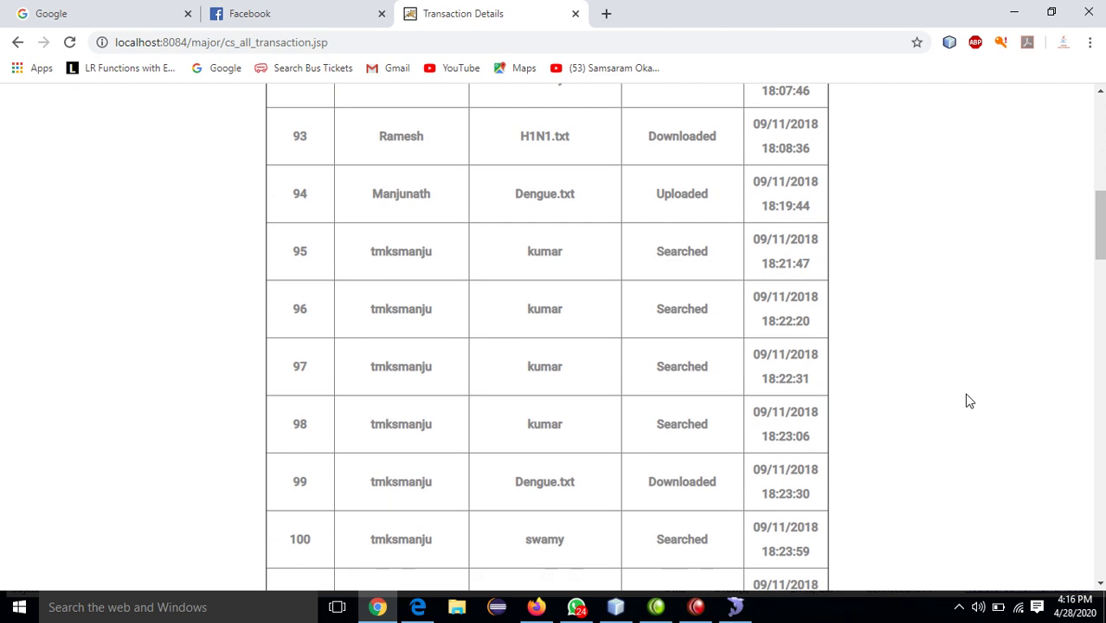
pyautogui.scroll(-14, 969, 401)
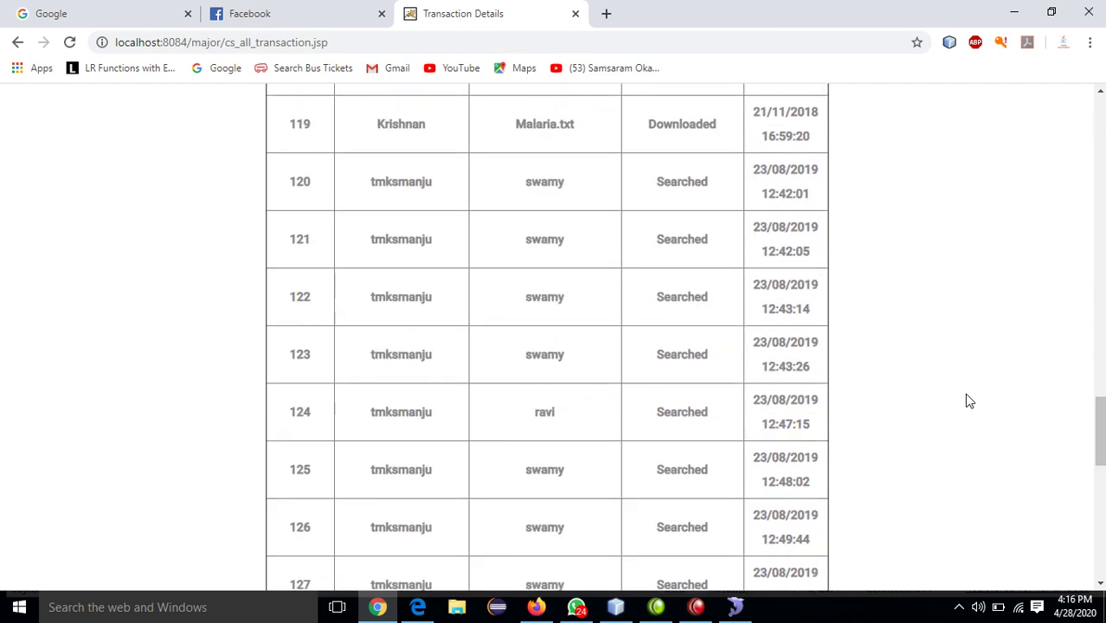
pyautogui.scroll(4, 969, 400)
pyautogui.scroll(20, 970, 401)
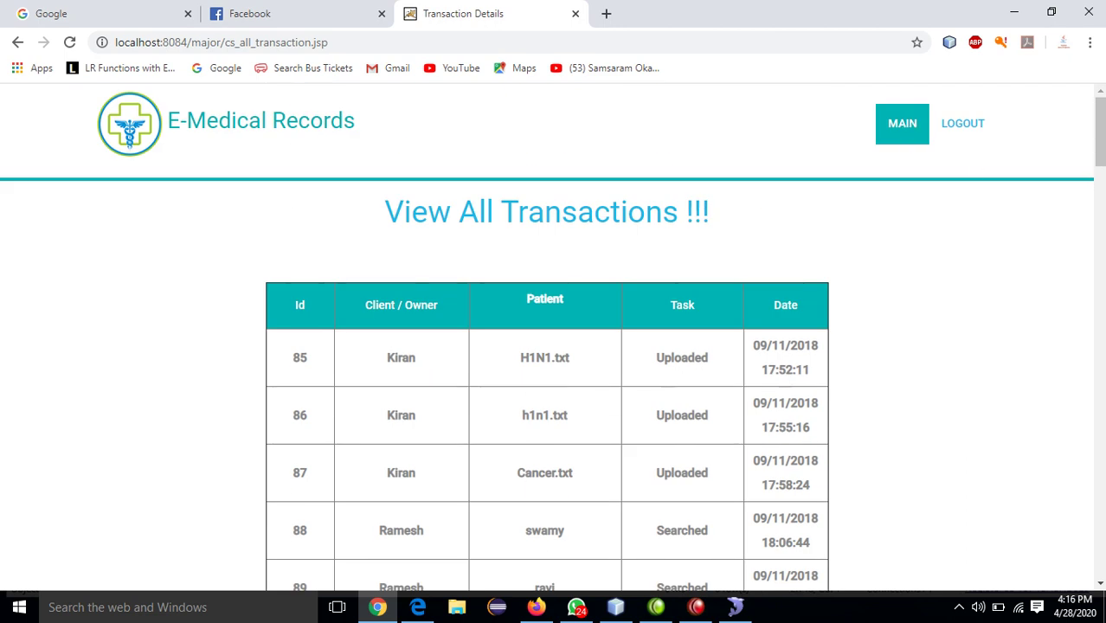
pyautogui.moveTo(1099, 129); pyautogui.dragTo(1100, 541)
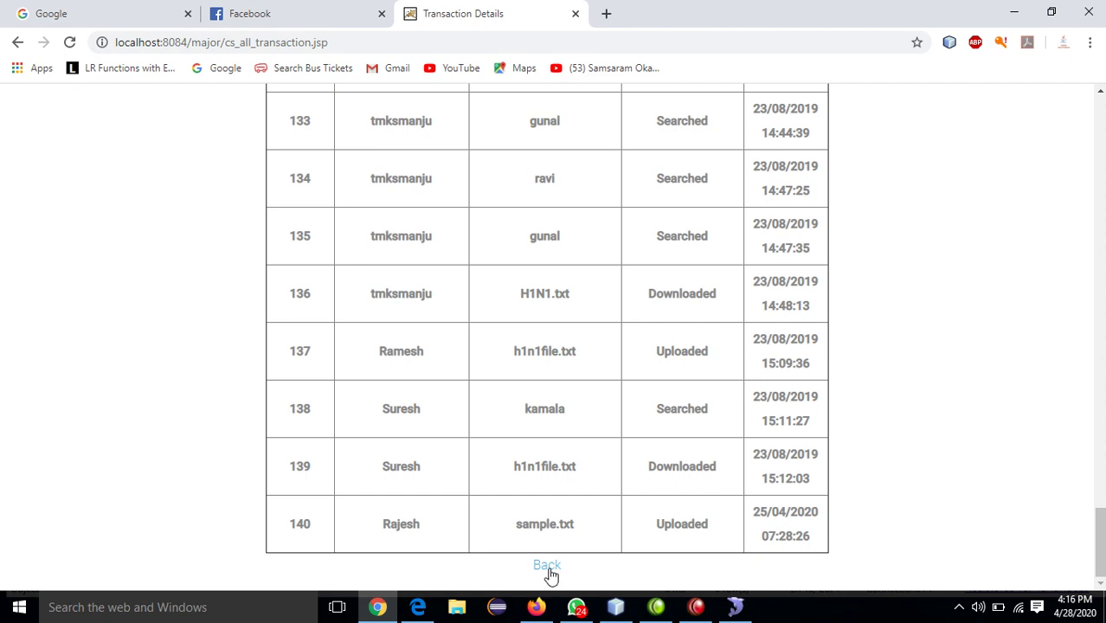
pyautogui.click(551, 567)
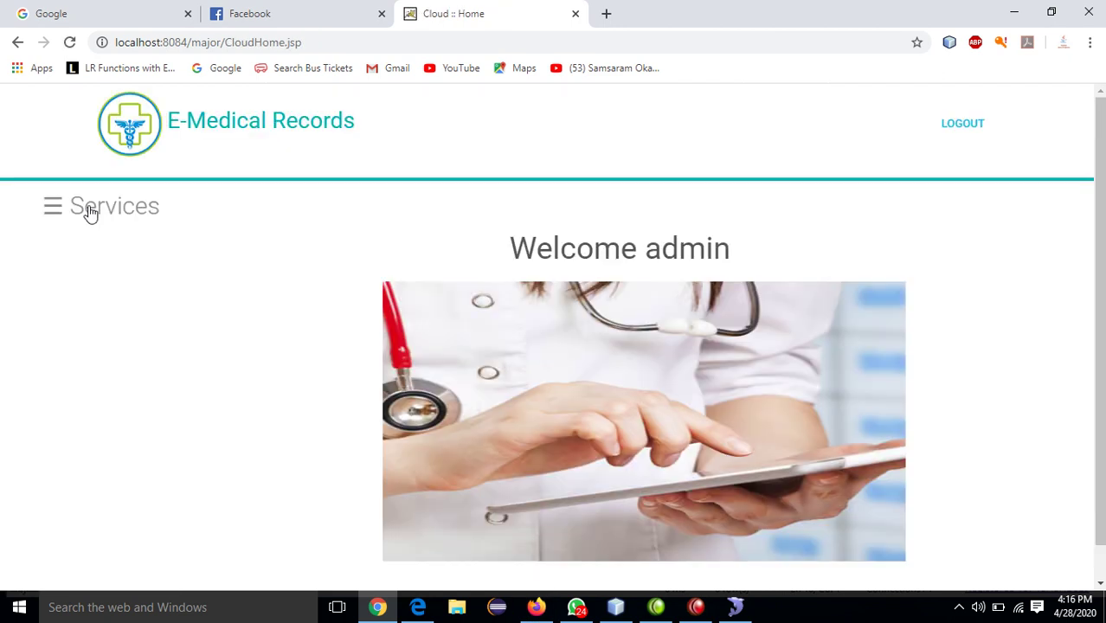
# - Review the all-Permitted SK requests and responses table, then return to the admin home
pyautogui.click(88, 210)
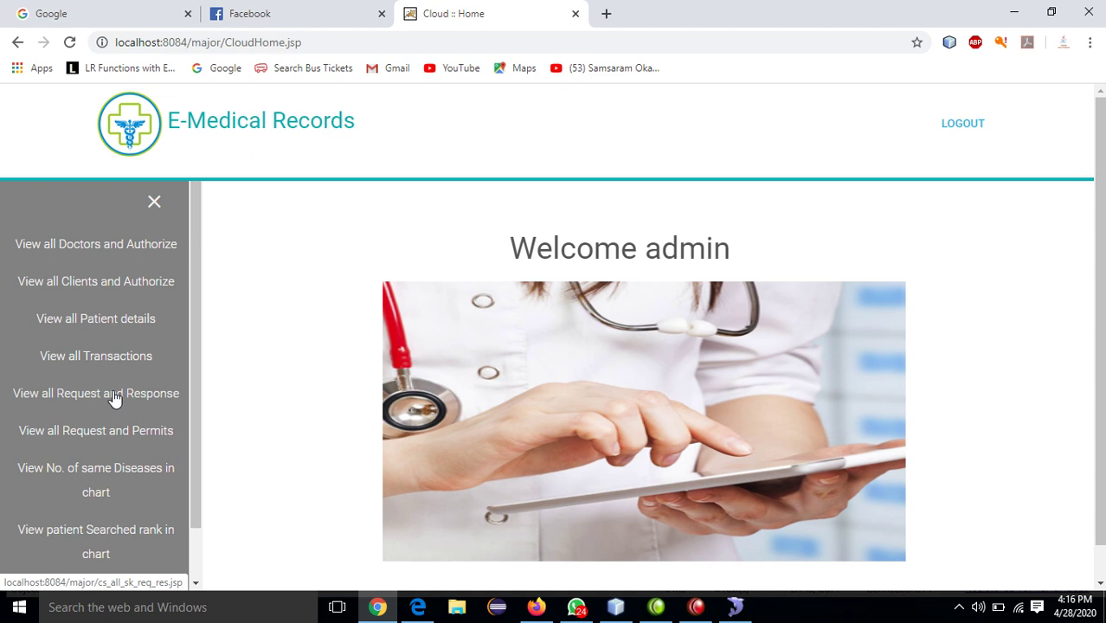
pyautogui.click(115, 397)
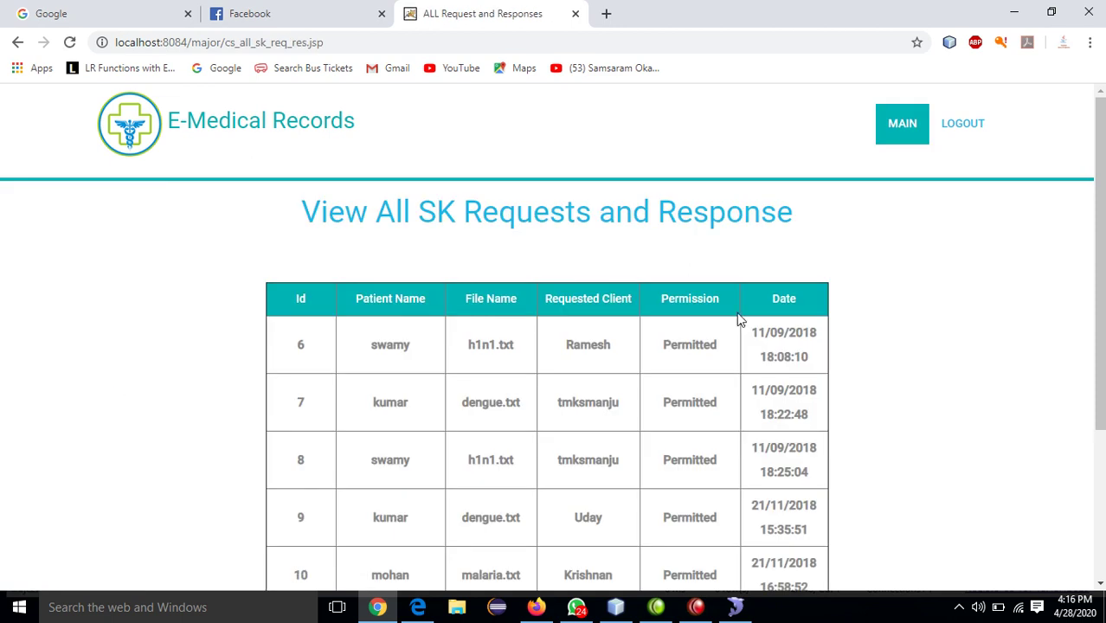
pyautogui.moveTo(1103, 265); pyautogui.dragTo(1103, 417)
pyautogui.click(546, 566)
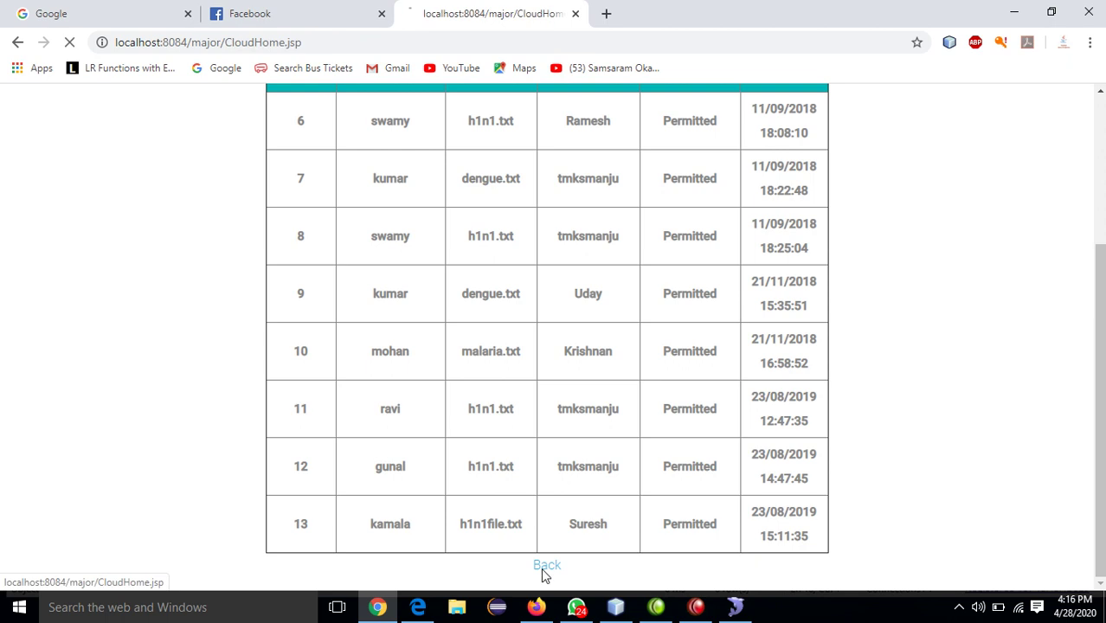
pyautogui.click(101, 206)
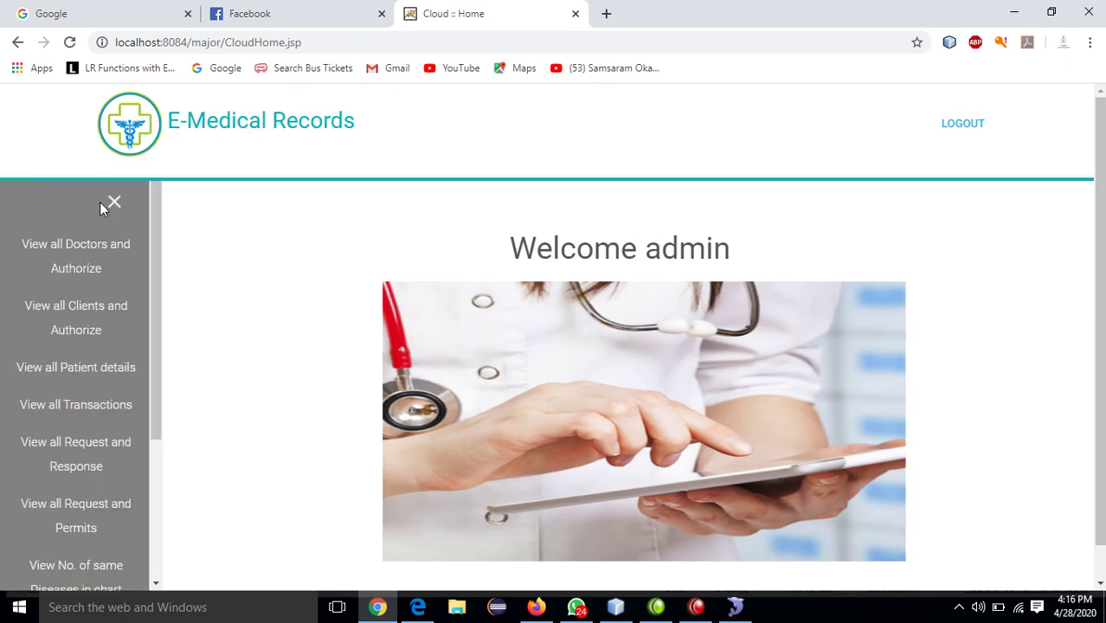
# - View the same-disease count chart, led by H1N1 at 4, then go back home
pyautogui.click(105, 474)
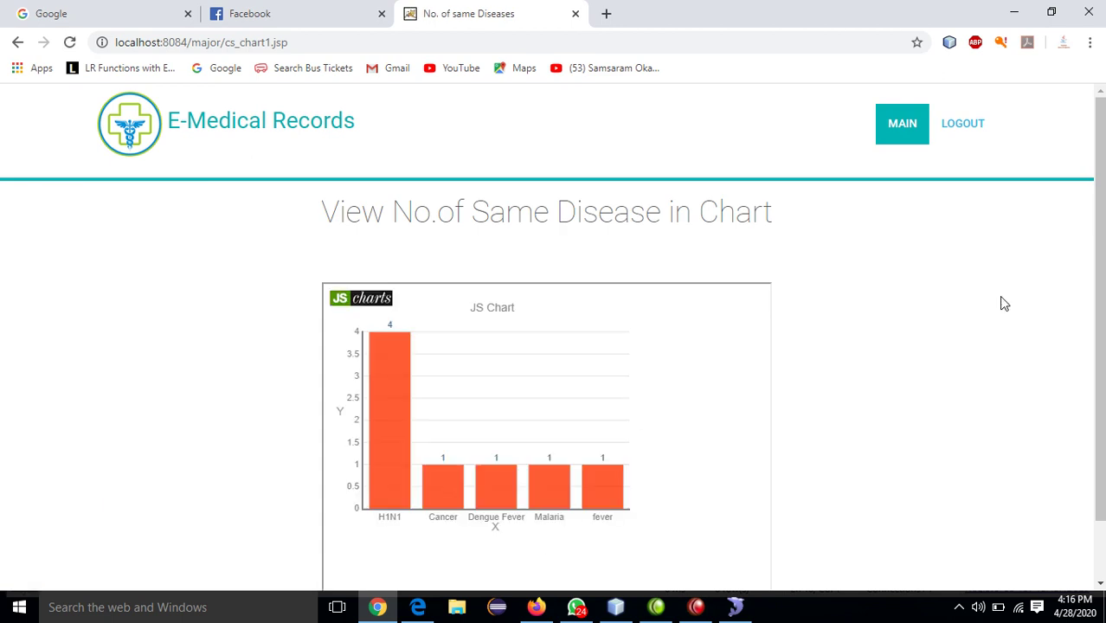
pyautogui.scroll(-2, 1088, 346)
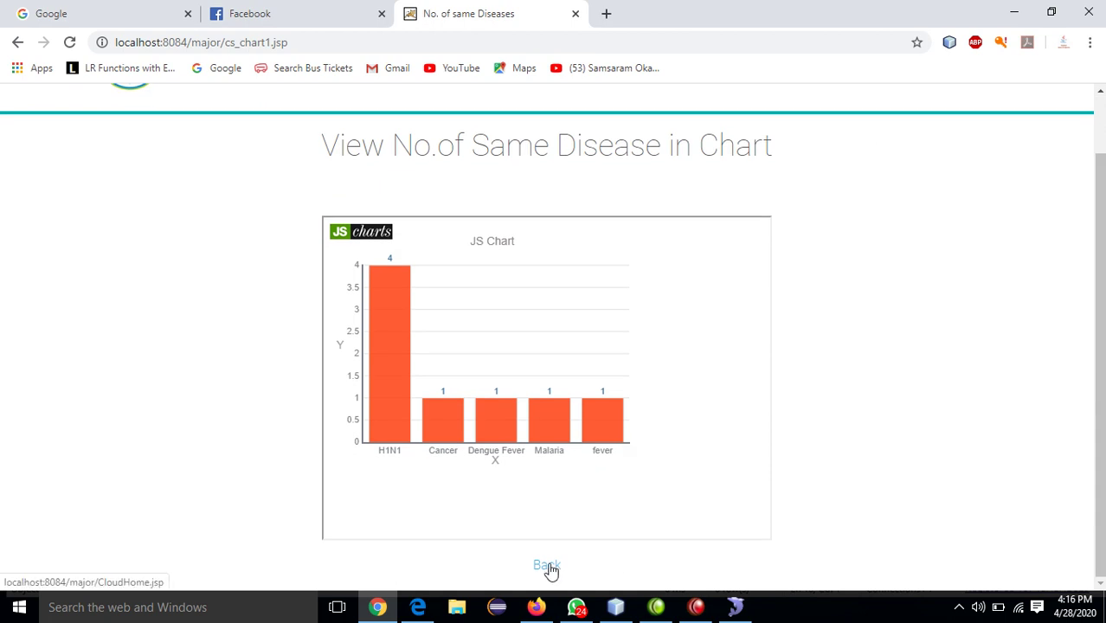
pyautogui.click(548, 567)
# - Open the Patient File Downloaded Rank chart from the Services panel
pyautogui.click(67, 211)
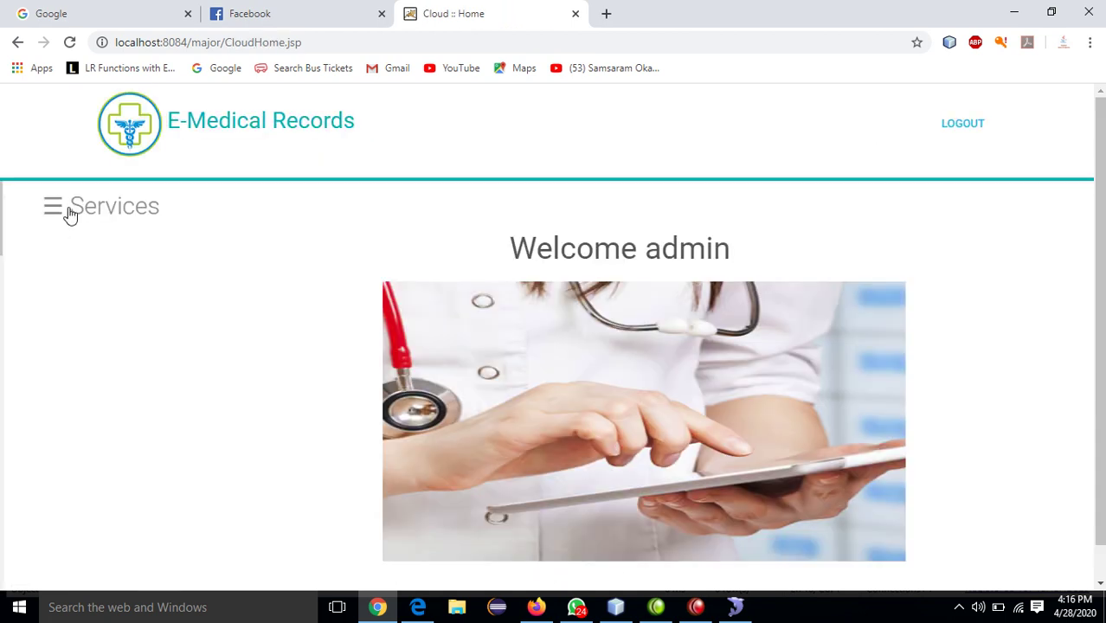
pyautogui.moveTo(195, 319); pyautogui.dragTo(192, 391)
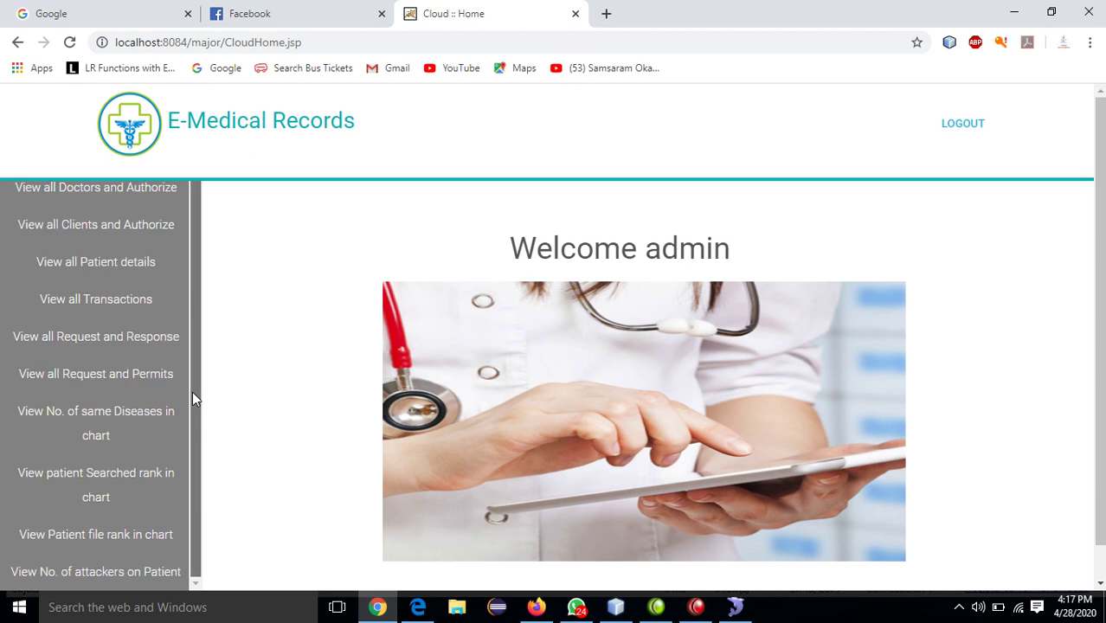
pyautogui.click(112, 538)
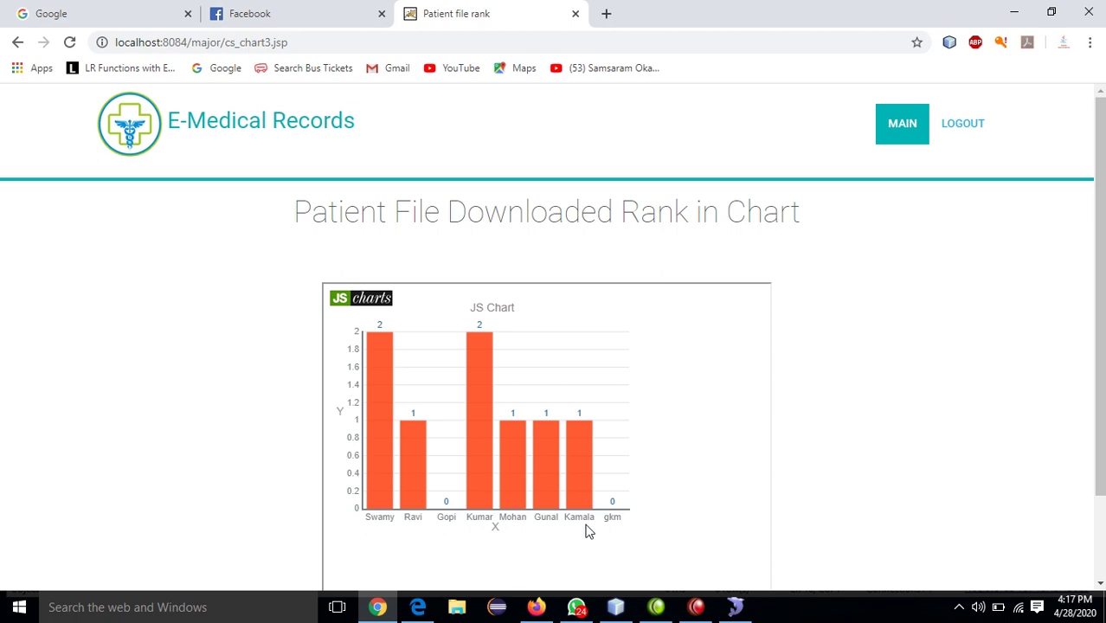
# - Review the No. of attackers on Patient table's three Wrong Credentials entries, then return home
pyautogui.scroll(-2, 1091, 381)
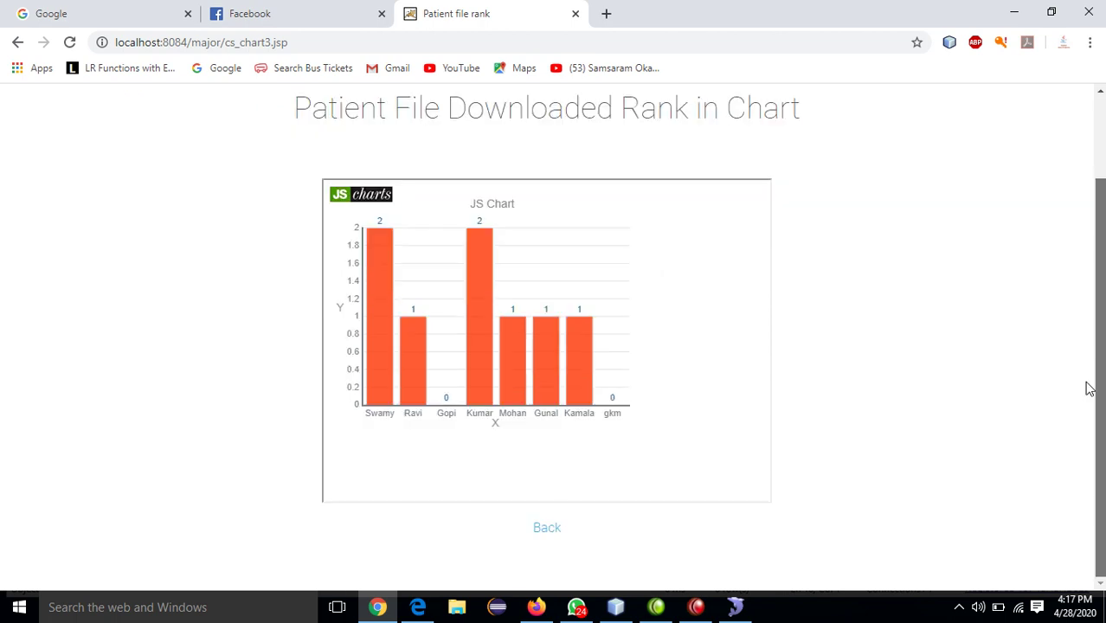
pyautogui.click(549, 530)
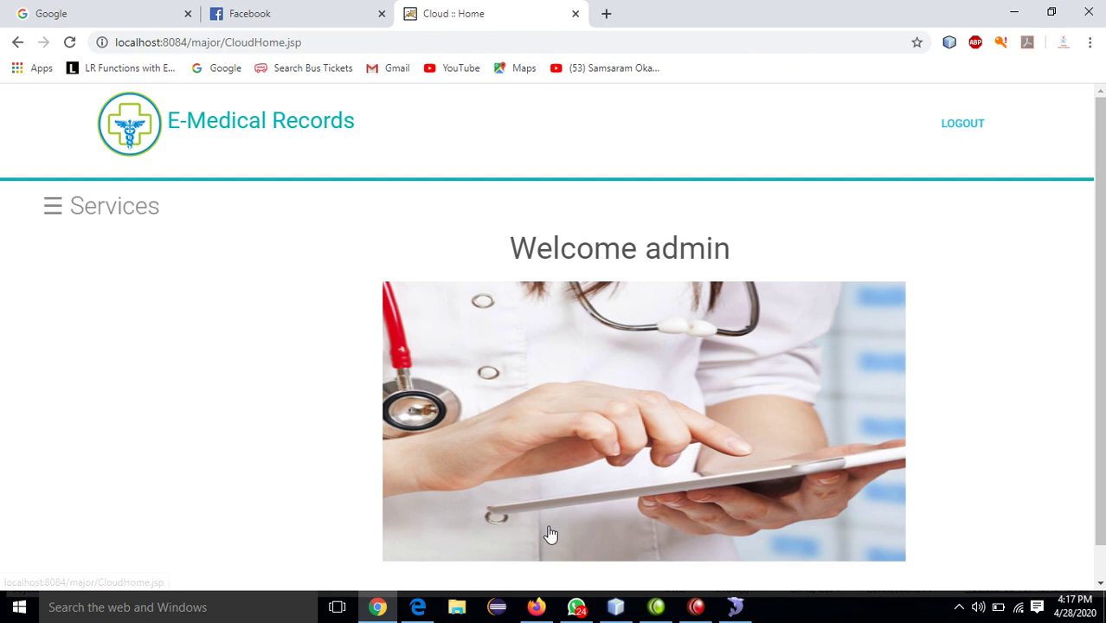
pyautogui.click(61, 212)
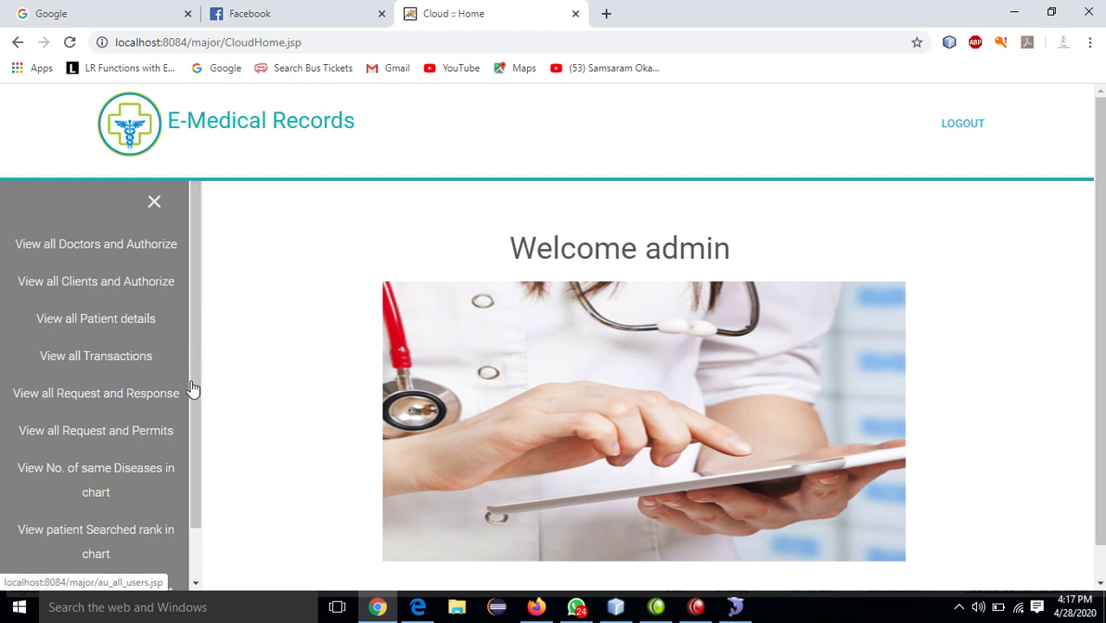
pyautogui.moveTo(195, 393); pyautogui.dragTo(190, 481)
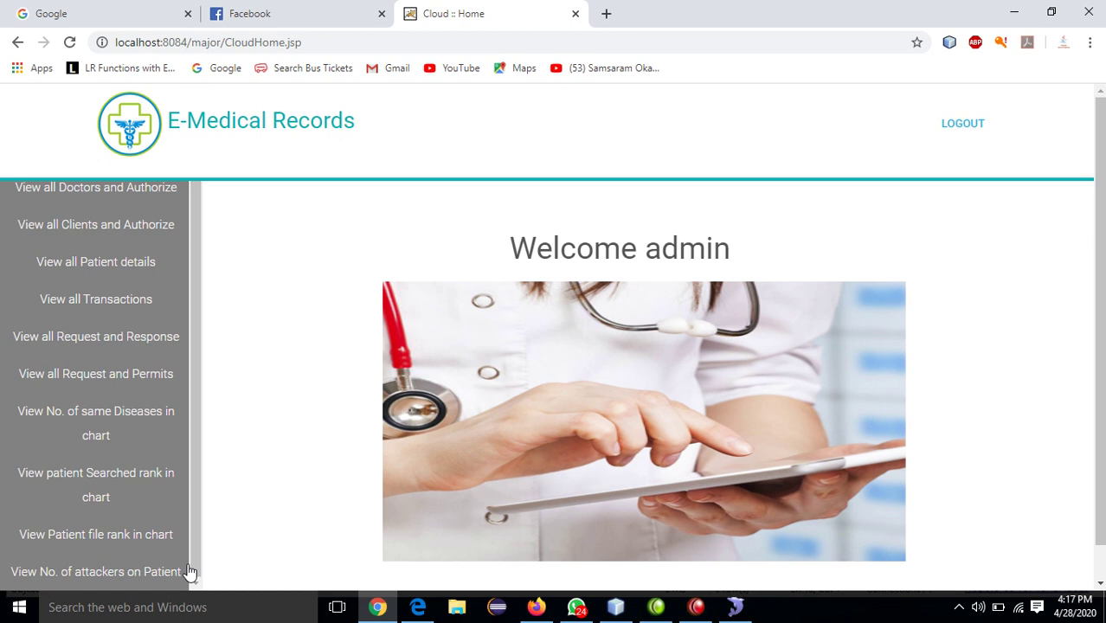
pyautogui.click(128, 573)
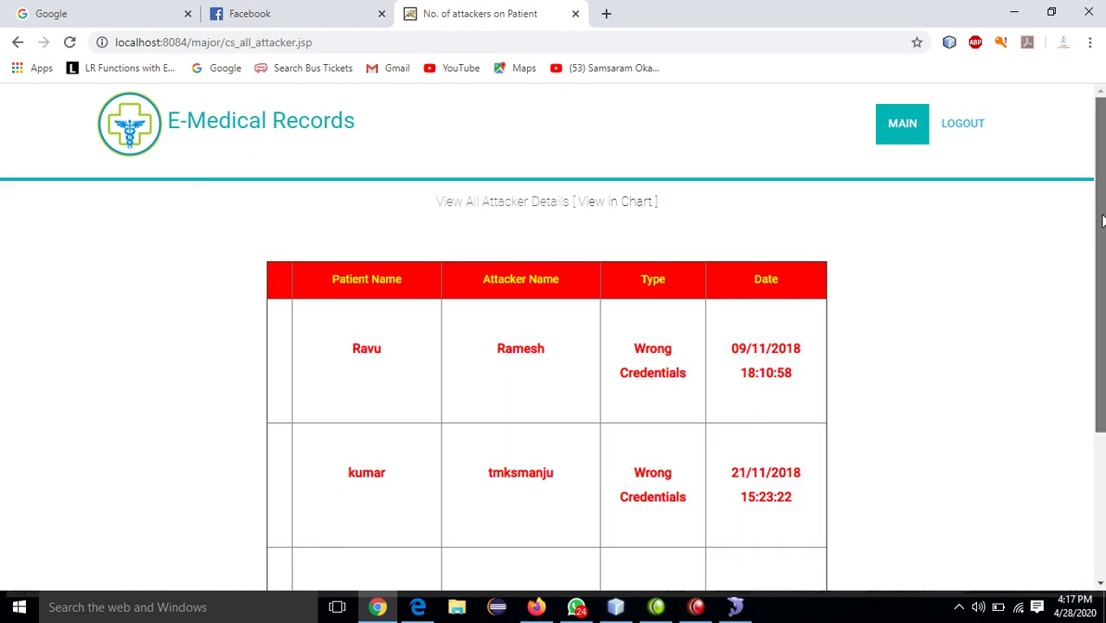
pyautogui.moveTo(1098, 216); pyautogui.dragTo(1090, 387)
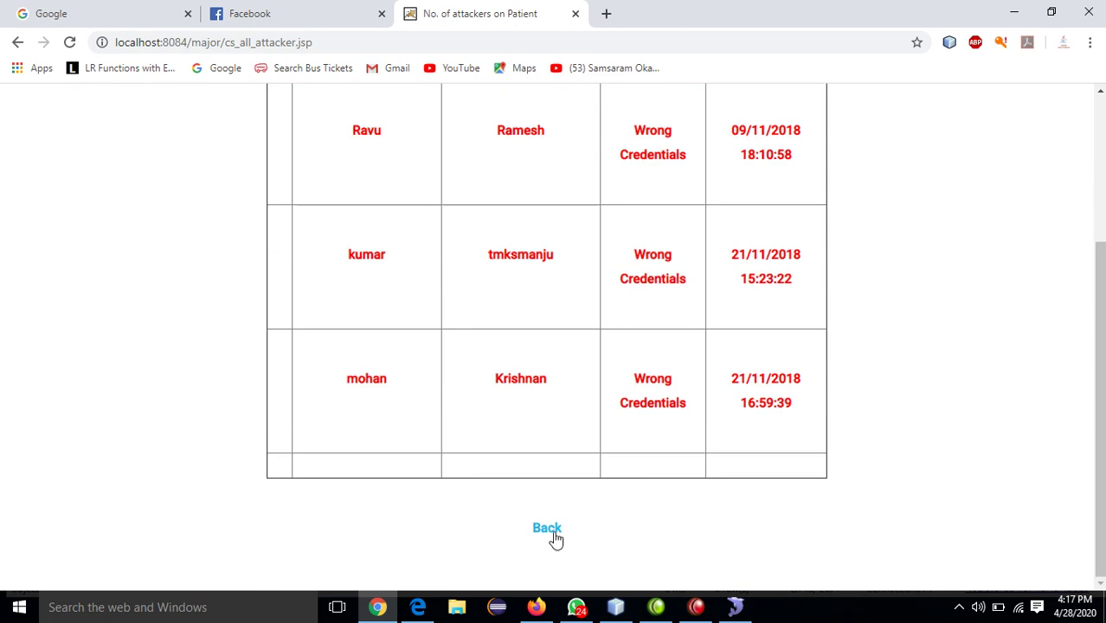
pyautogui.click(549, 530)
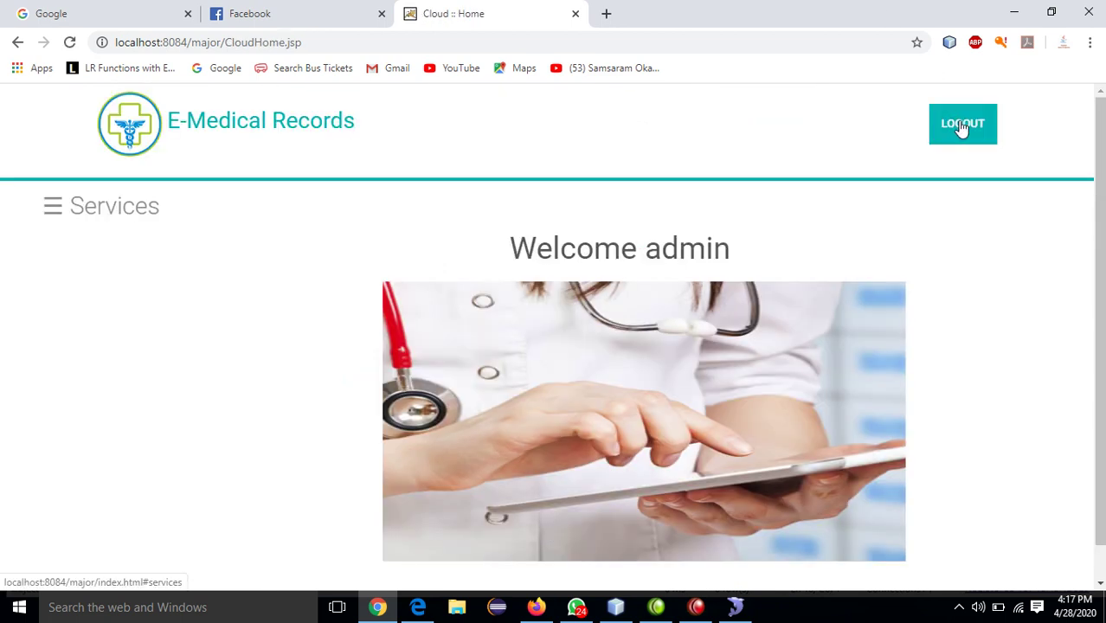
# - Log the admin out and sign in as a doctor with the doctor's username and password
pyautogui.click(960, 128)
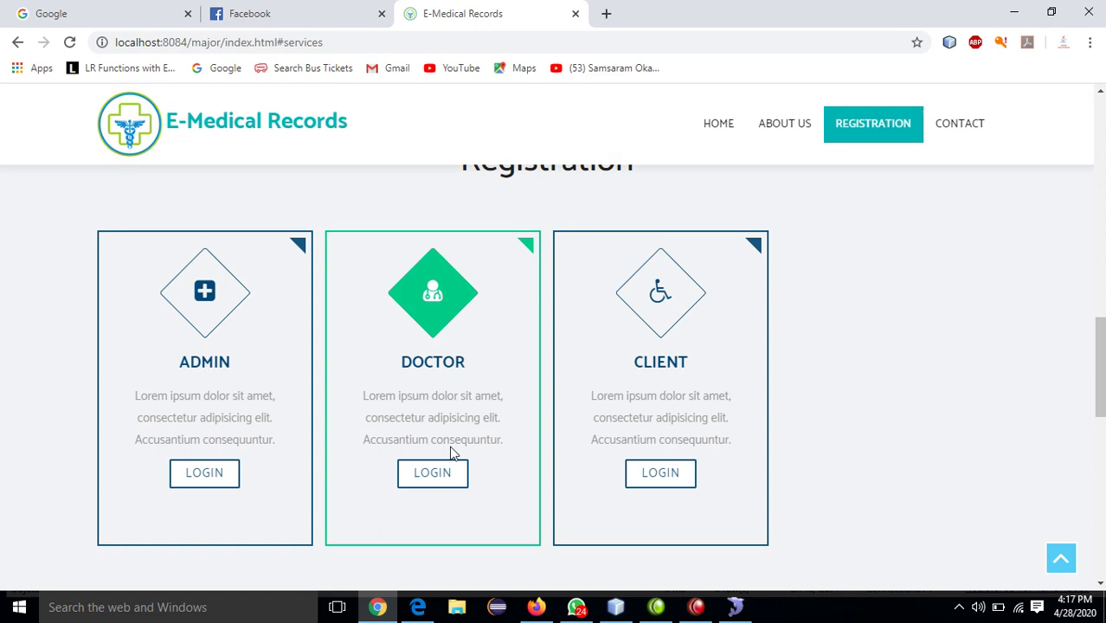
pyautogui.click(431, 476)
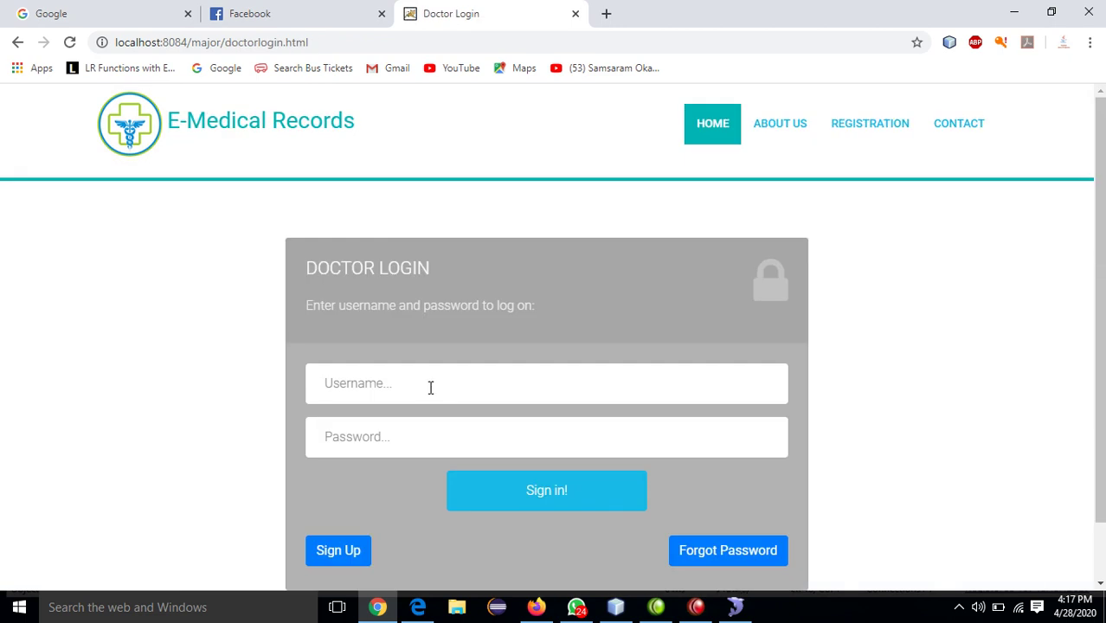
pyautogui.click(429, 387)
pyautogui.write('venkatarao')
pyautogui.press('Tab')
pyautogui.write('v')
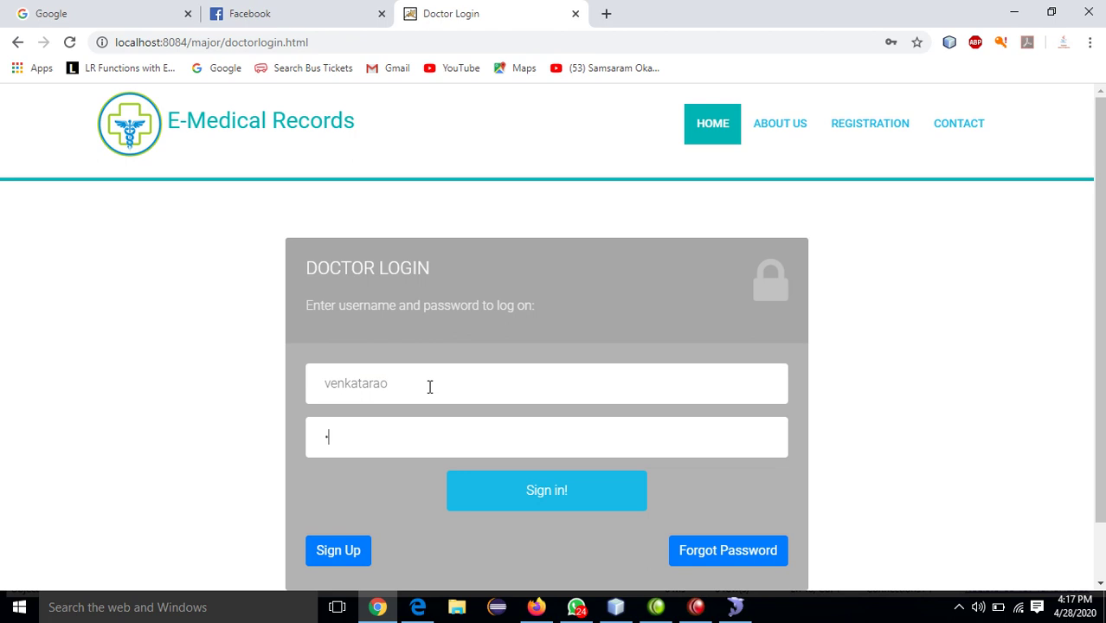
pyautogui.click(502, 492)
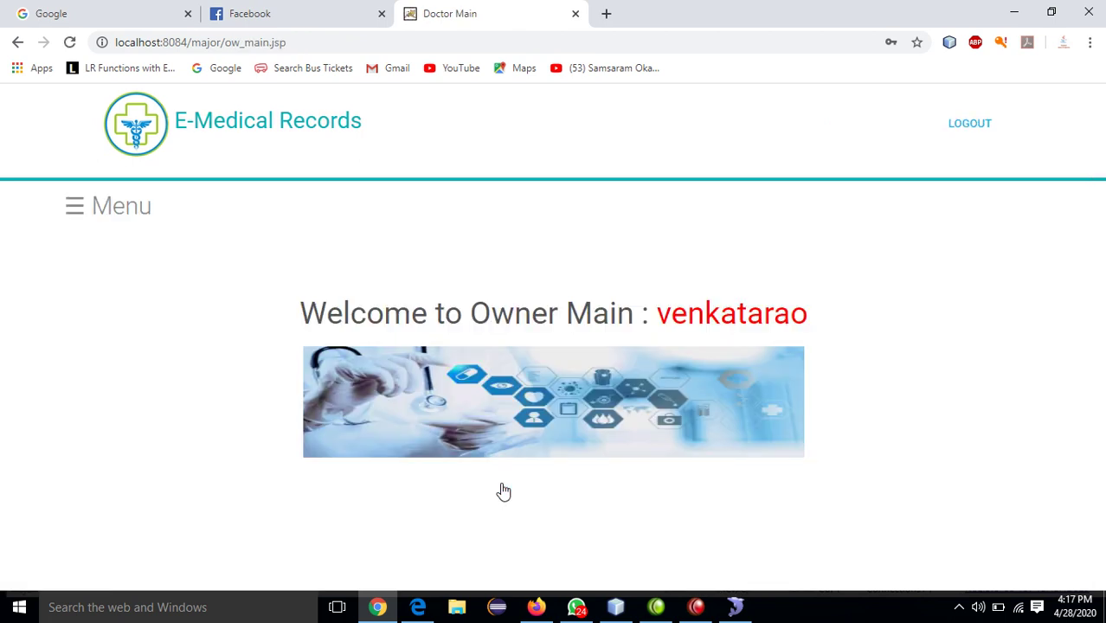
pyautogui.click(128, 215)
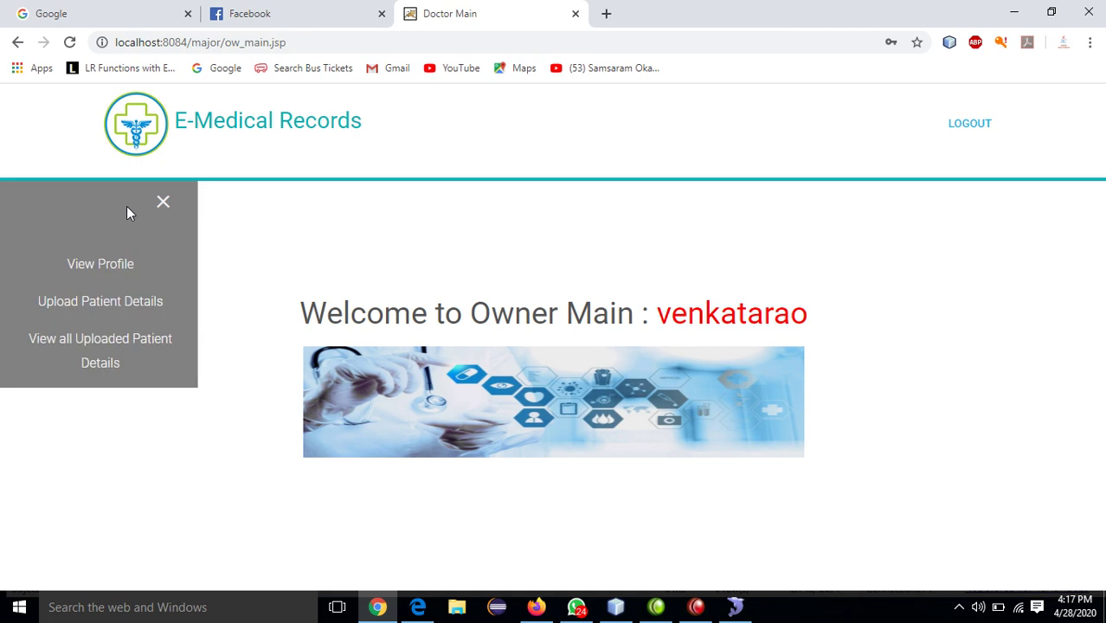
# - Open Upload Patient Details and enter the patient's e-mail, address and birth date 05-05-2005
pyautogui.click(99, 303)
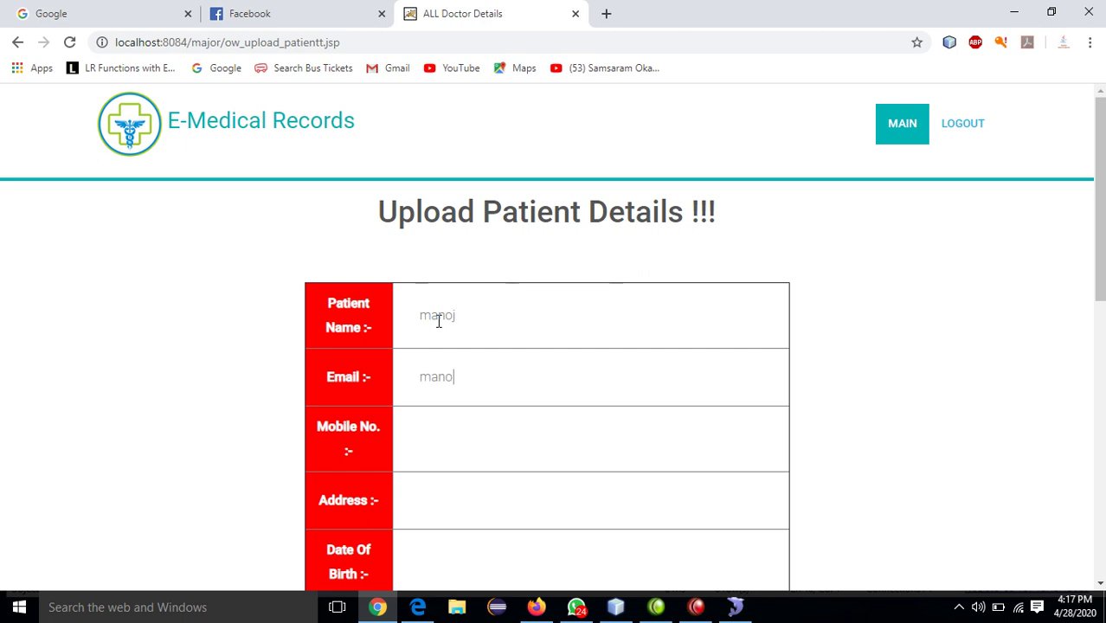
pyautogui.write('@gmail.com')
pyautogui.press('Tab')
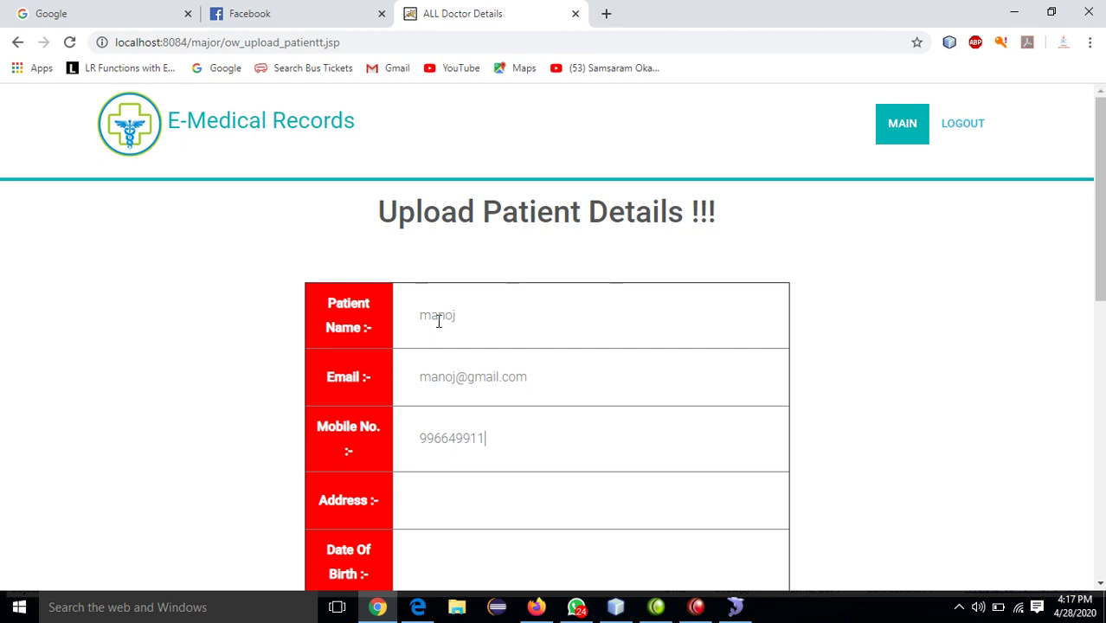
pyautogui.write('hyd')
pyautogui.write('05-05-2005')
pyautogui.press('Tab')
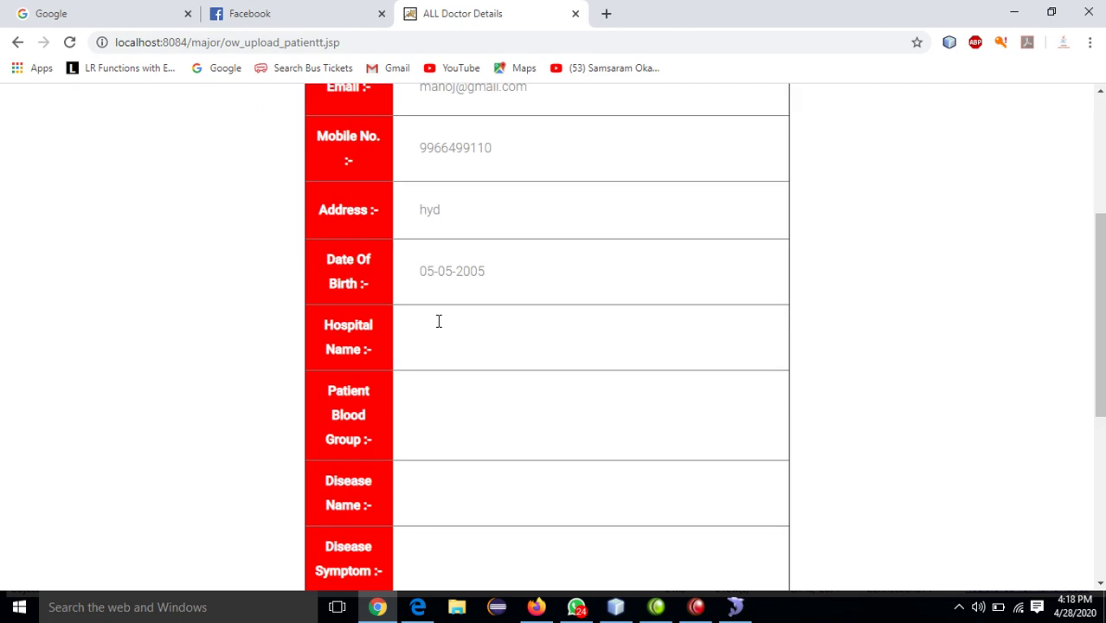
# - Fill in hospital KIMS, blood group O-, disease cancer, symptom Heavy Blood and age 25
pyautogui.write('KIM')
pyautogui.press('BackSpace')
pyautogui.press('BackSpace')
pyautogui.press('BackSpace')
pyautogui.write('ood')
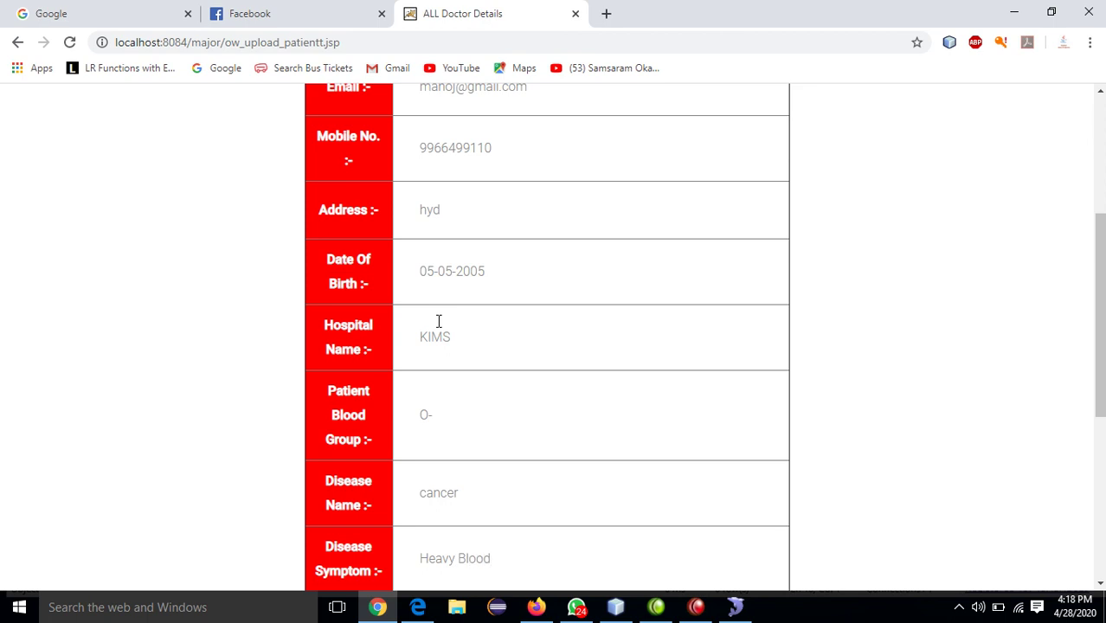
pyautogui.press('Tab')
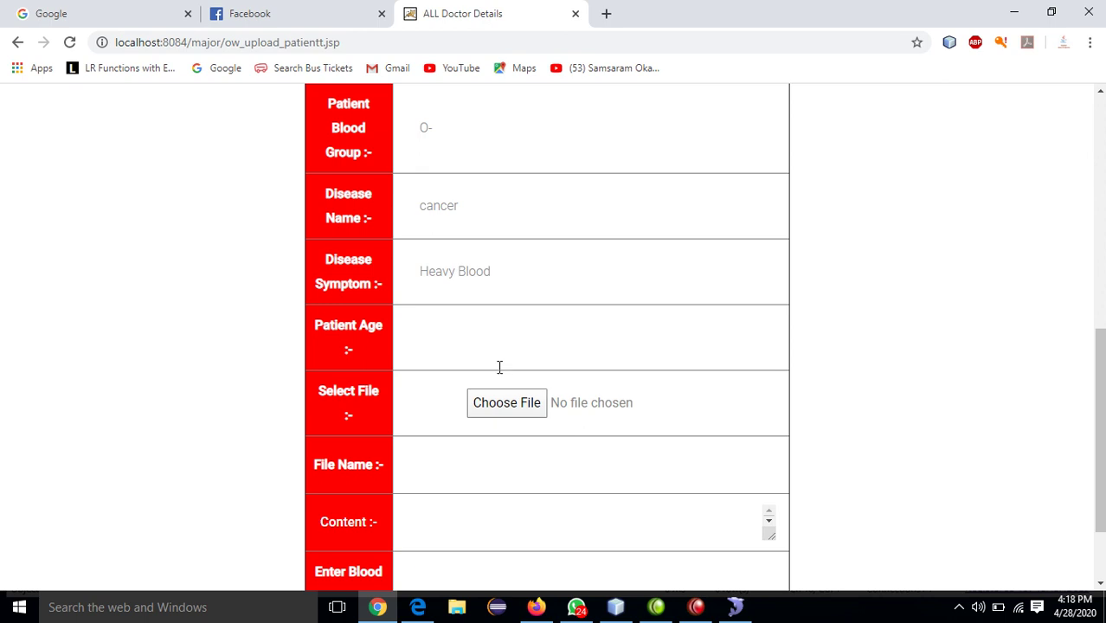
pyautogui.write('25')
pyautogui.press('Tab')
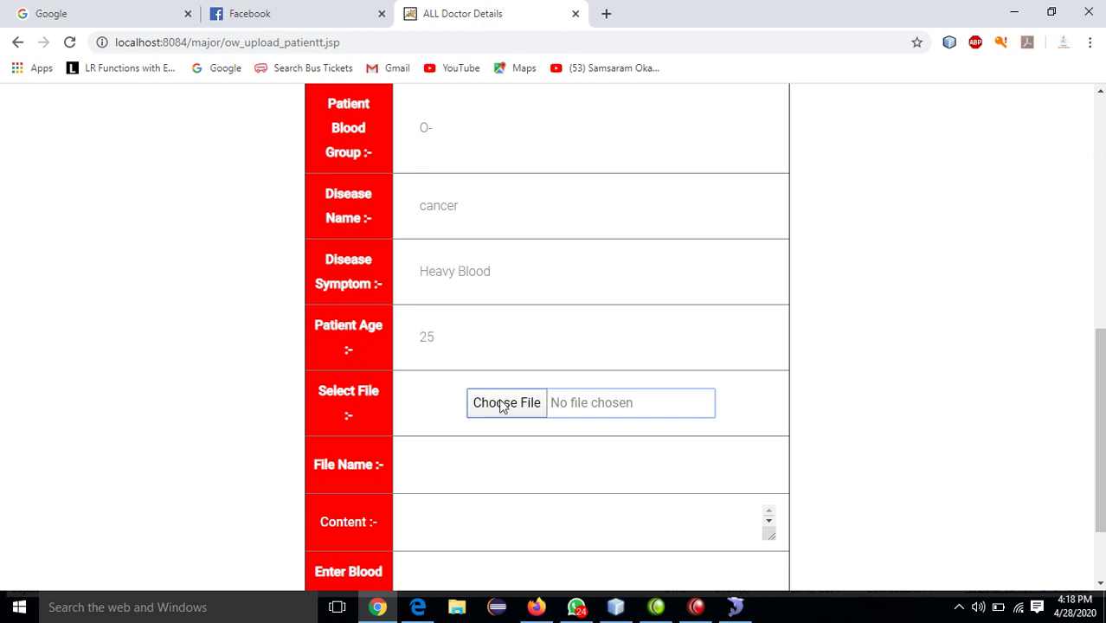
# - Attach Database.sql from the Desktop, name the file 'database' and enter blood pressure 150
pyautogui.click(502, 403)
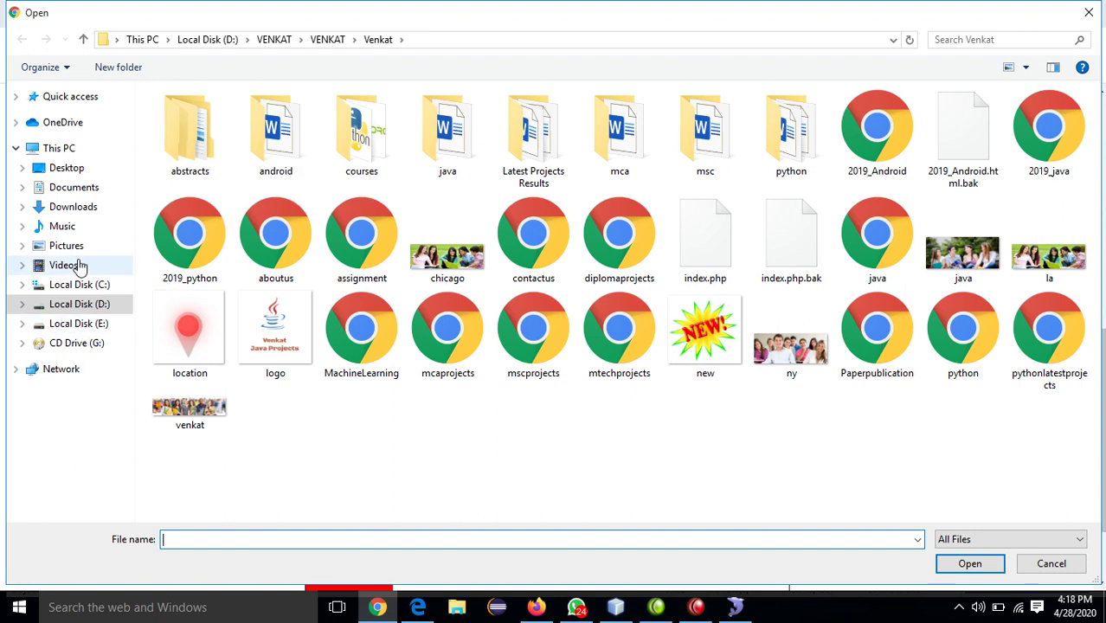
pyautogui.click(65, 168)
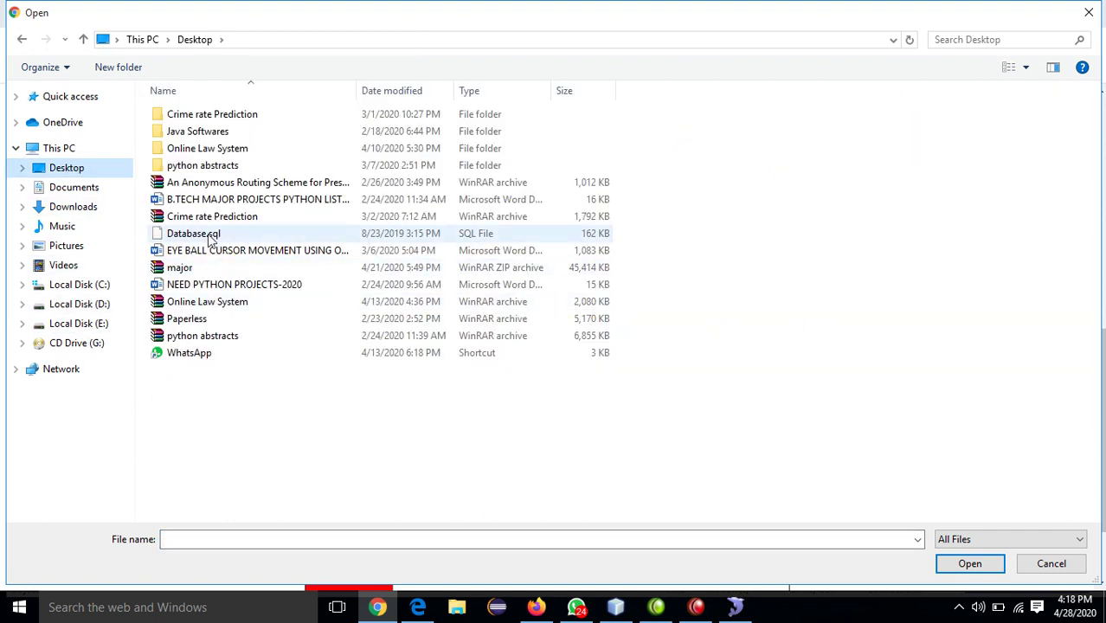
pyautogui.doubleClick(209, 234)
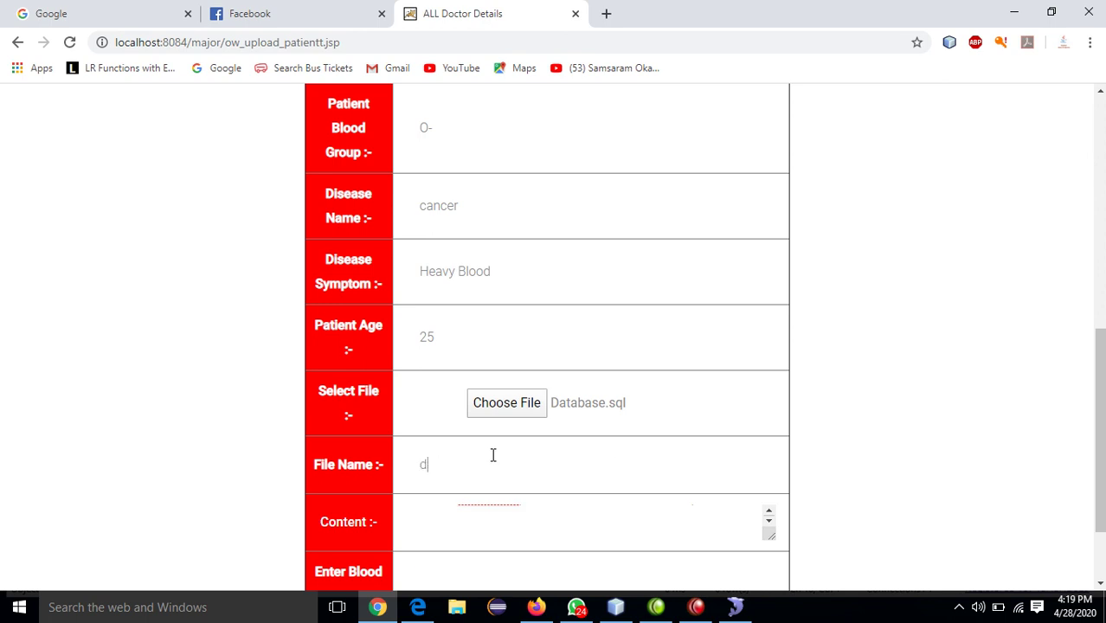
pyautogui.write('atabase')
pyautogui.click(767, 524)
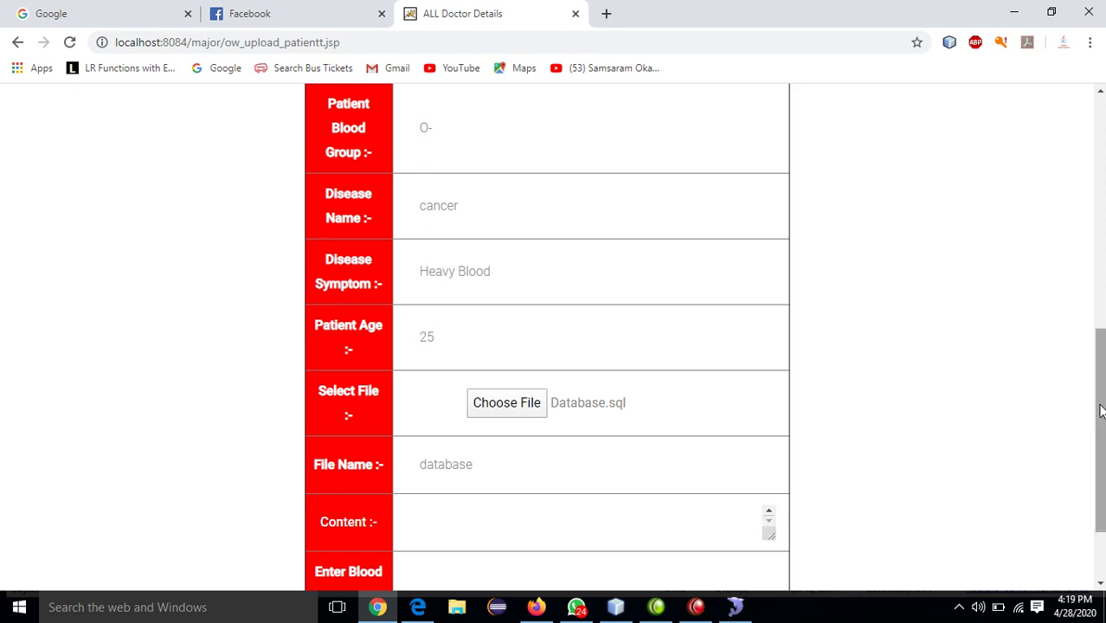
pyautogui.moveTo(1101, 407); pyautogui.dragTo(1092, 489)
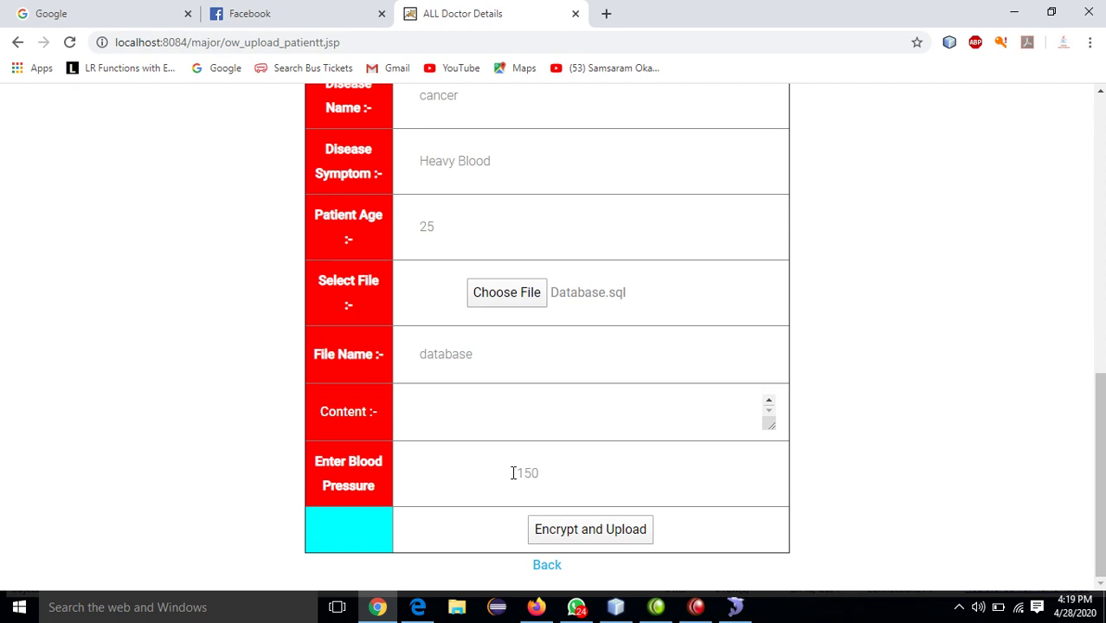
# - Submit the patient details with the attached SQL file to reach the image upload page
pyautogui.click(575, 535)
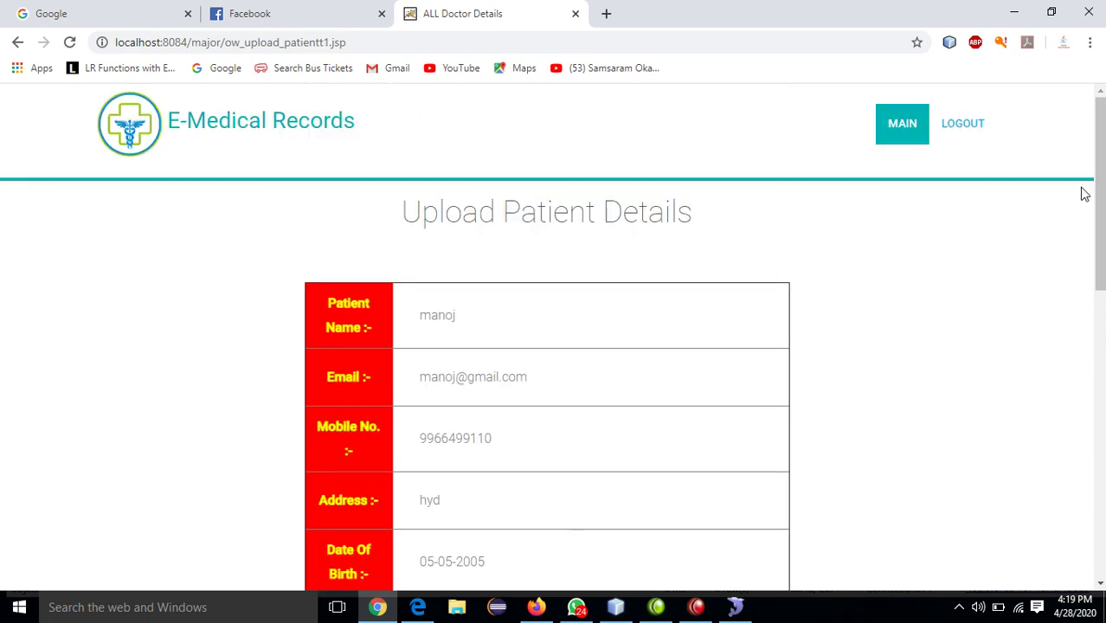
pyautogui.moveTo(1098, 201); pyautogui.dragTo(1086, 487)
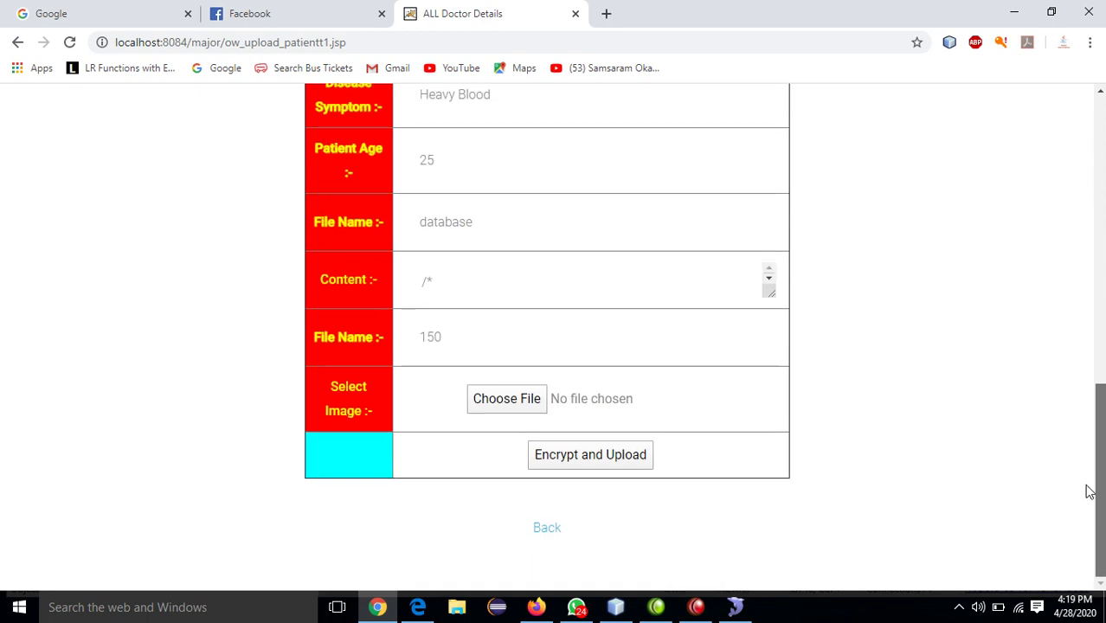
pyautogui.click(769, 278)
pyautogui.click(769, 278)
pyautogui.click(770, 279)
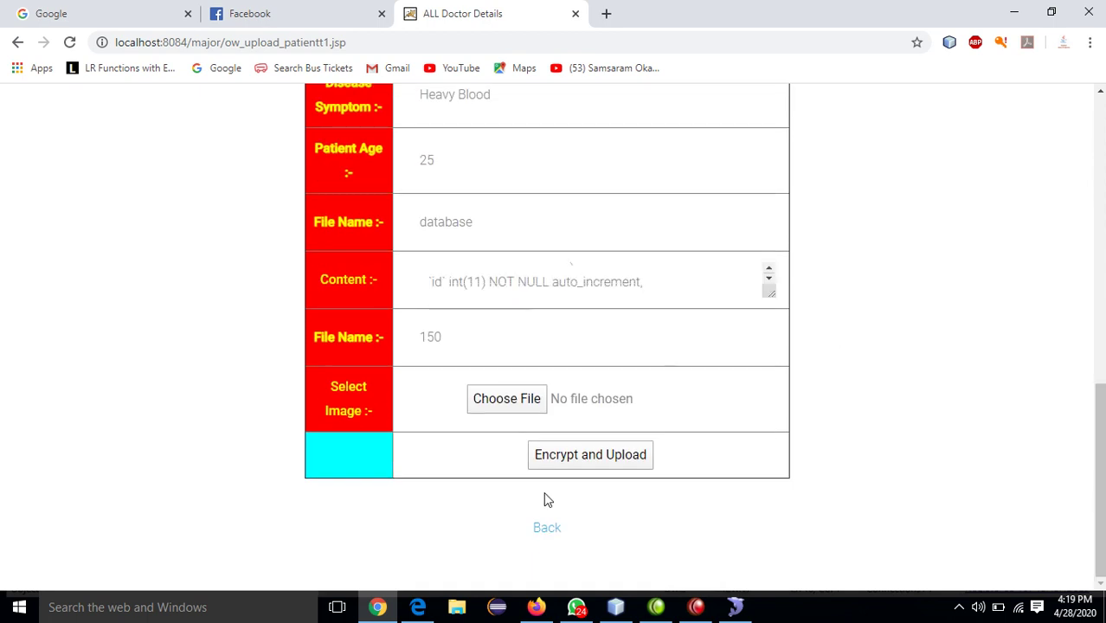
# - Choose crime.png from OnlinelawSystem\web\images as the patient image
pyautogui.click(509, 399)
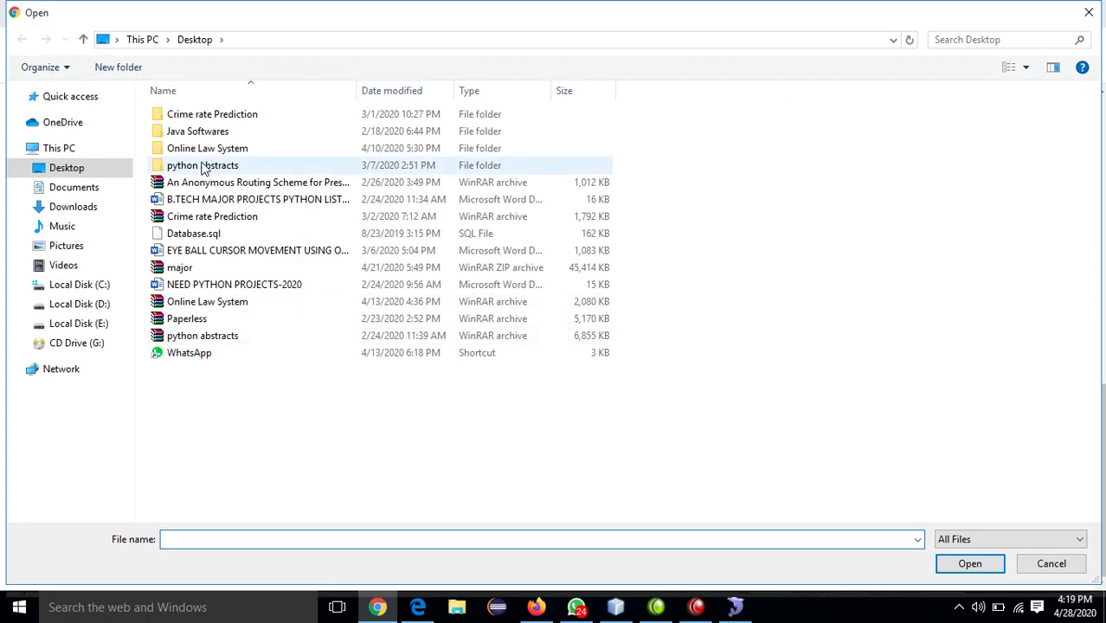
pyautogui.doubleClick(207, 152)
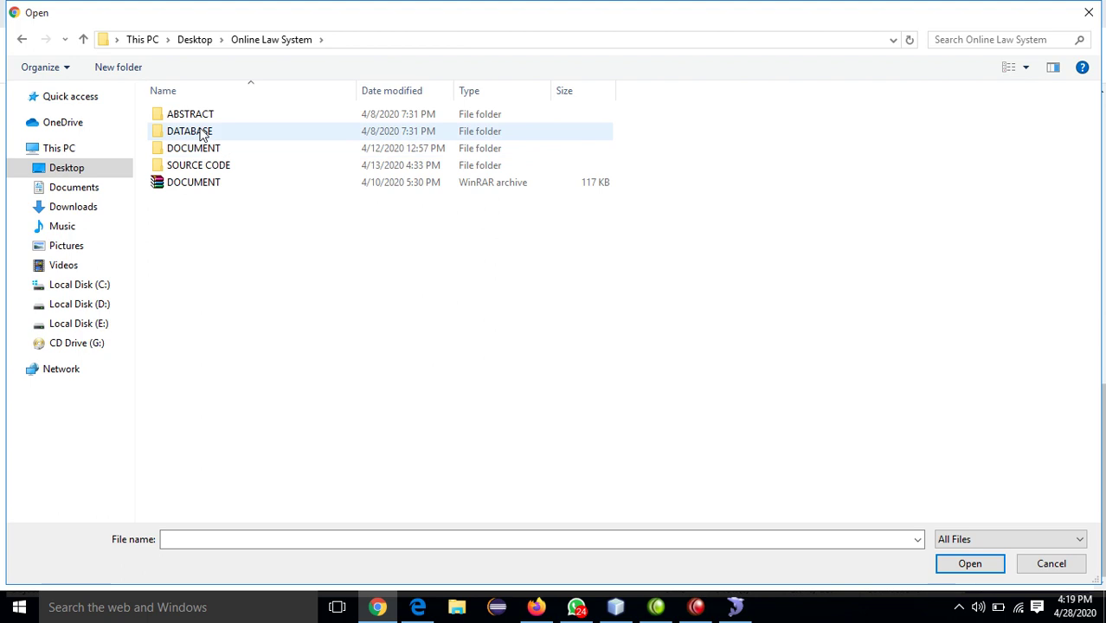
pyautogui.doubleClick(205, 166)
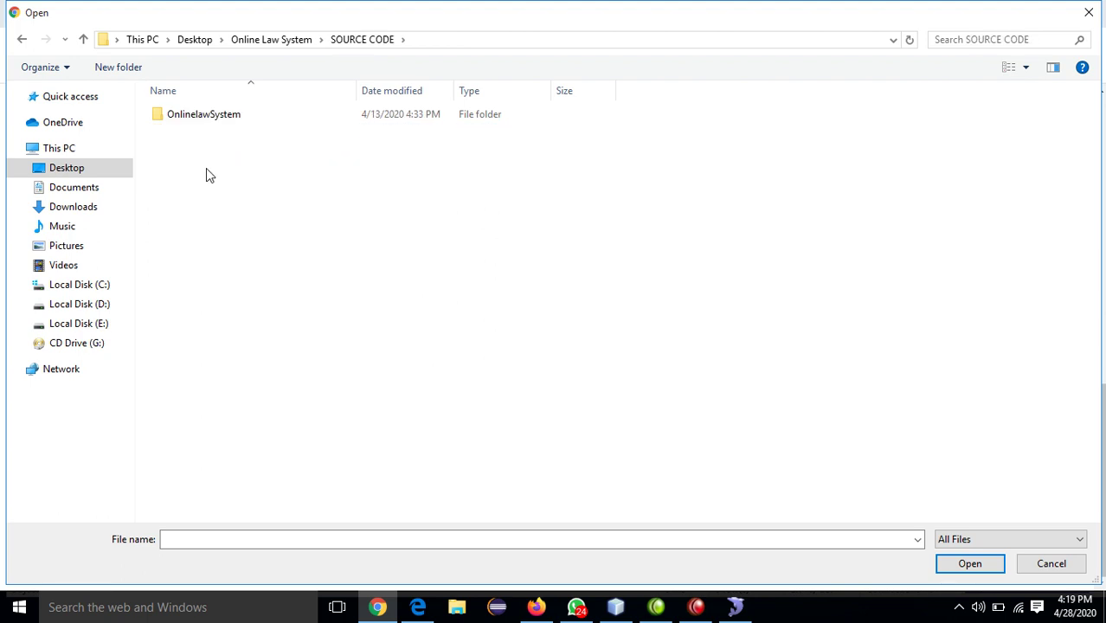
pyautogui.doubleClick(206, 115)
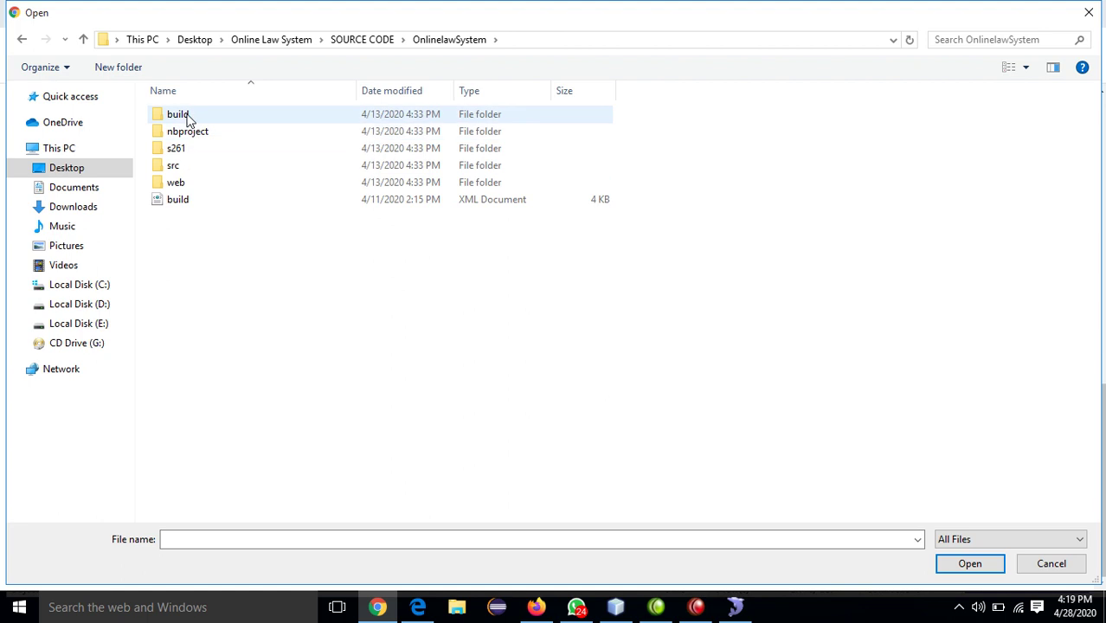
pyautogui.doubleClick(179, 183)
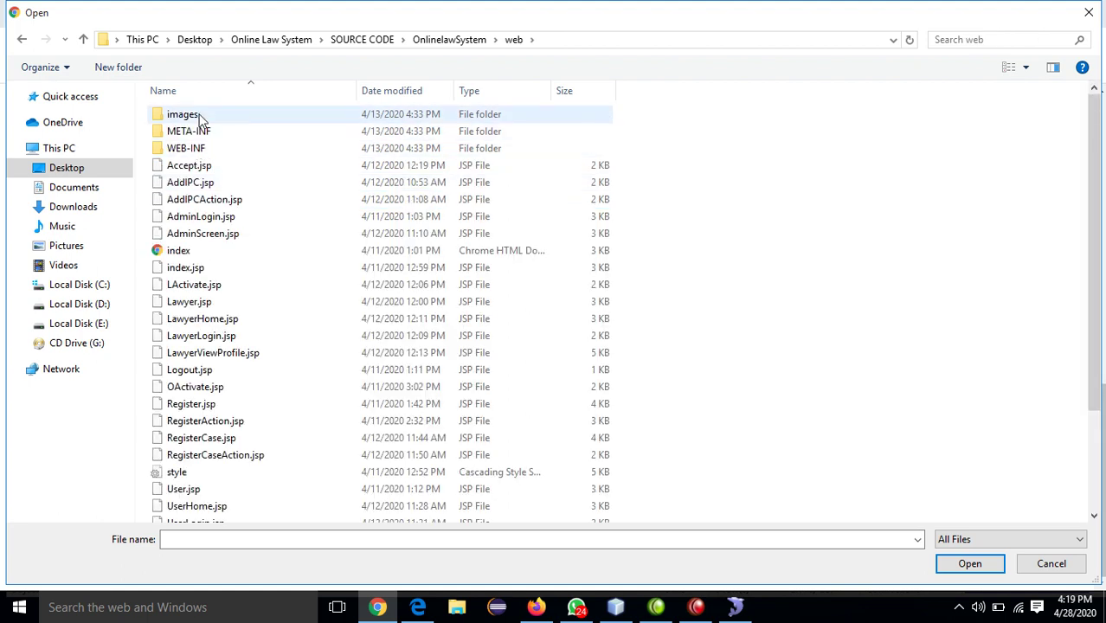
pyautogui.doubleClick(199, 118)
pyautogui.doubleClick(197, 125)
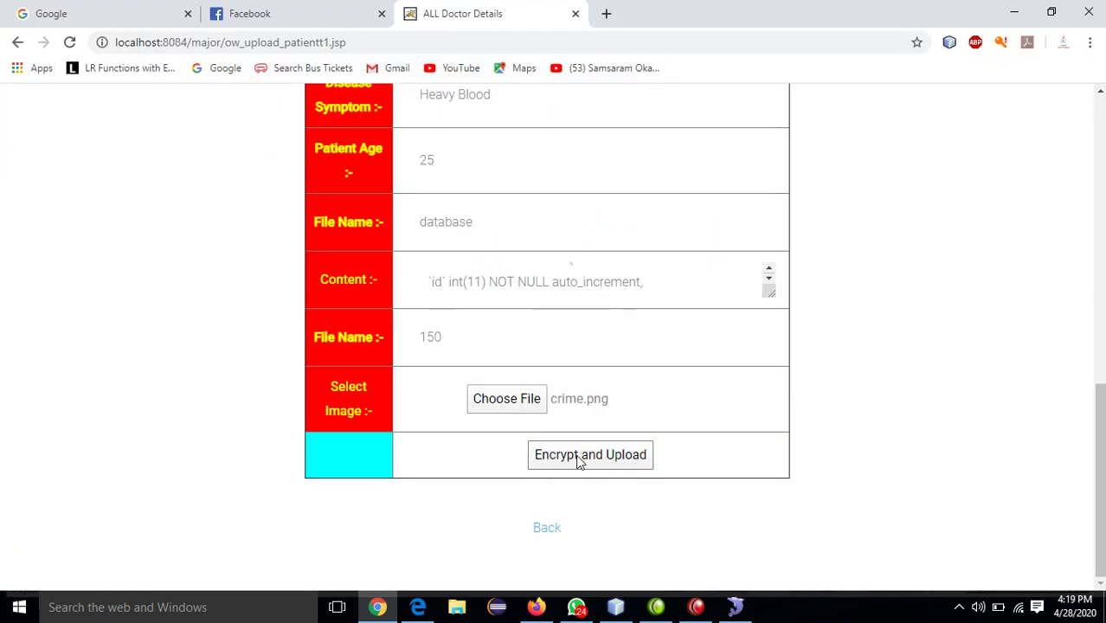
# - Try encrypt-and-upload, hit the 'Not a directory' error, then return to the doctor's main page
pyautogui.click(580, 457)
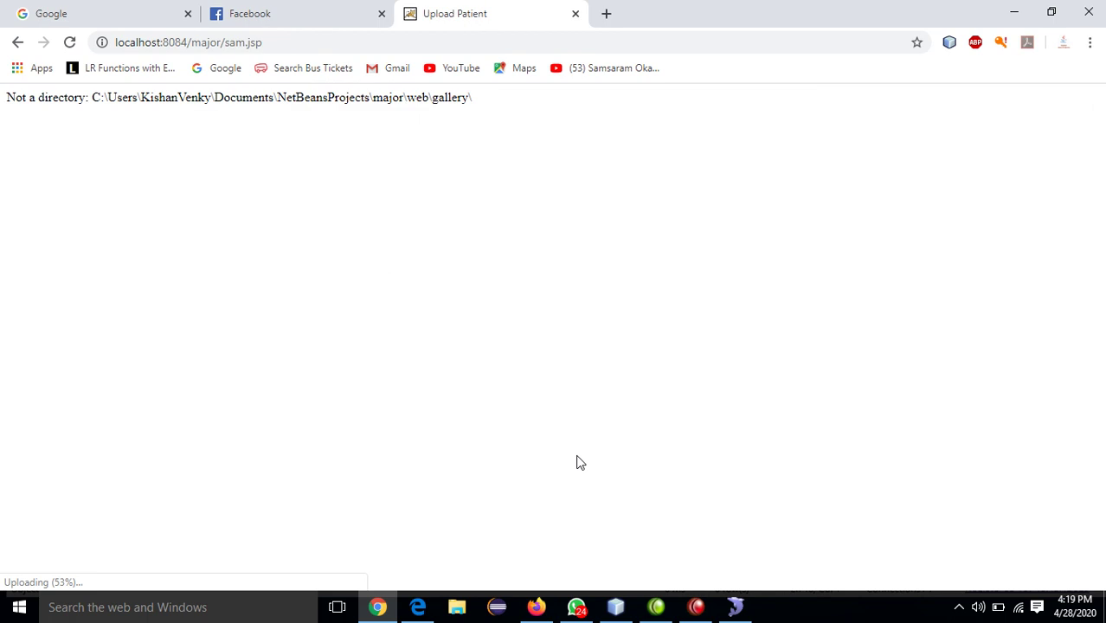
pyautogui.click(17, 43)
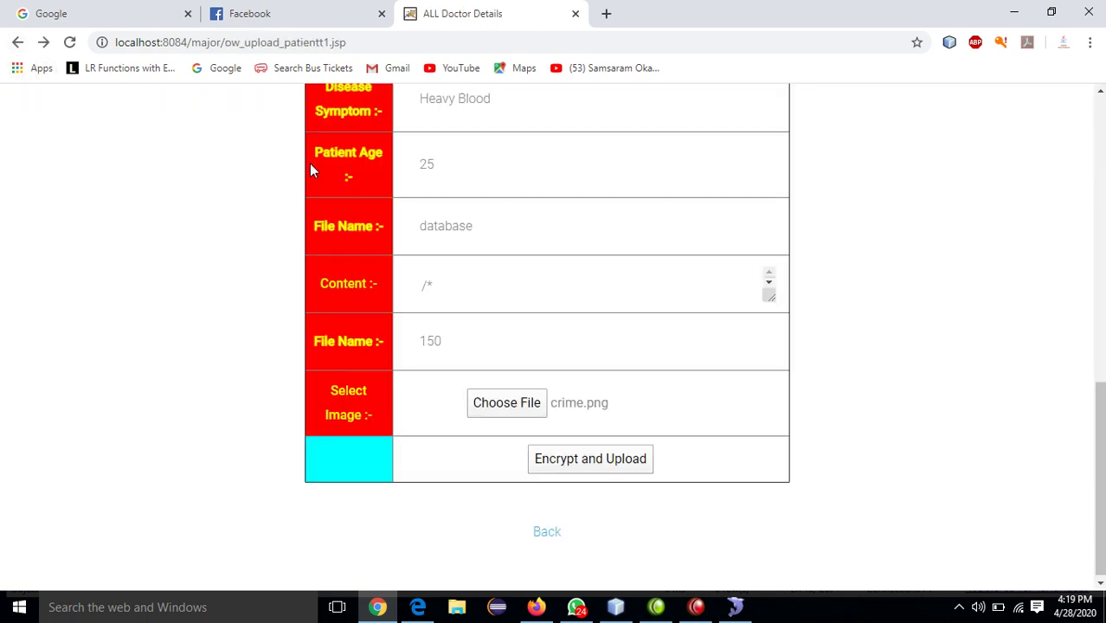
pyautogui.click(549, 534)
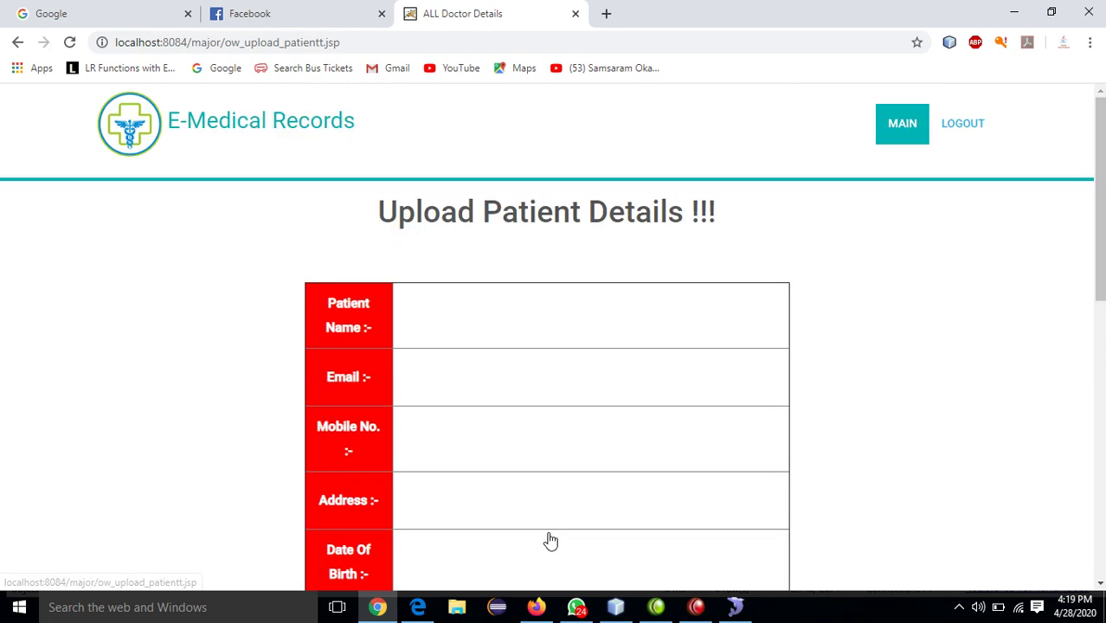
pyautogui.click(896, 136)
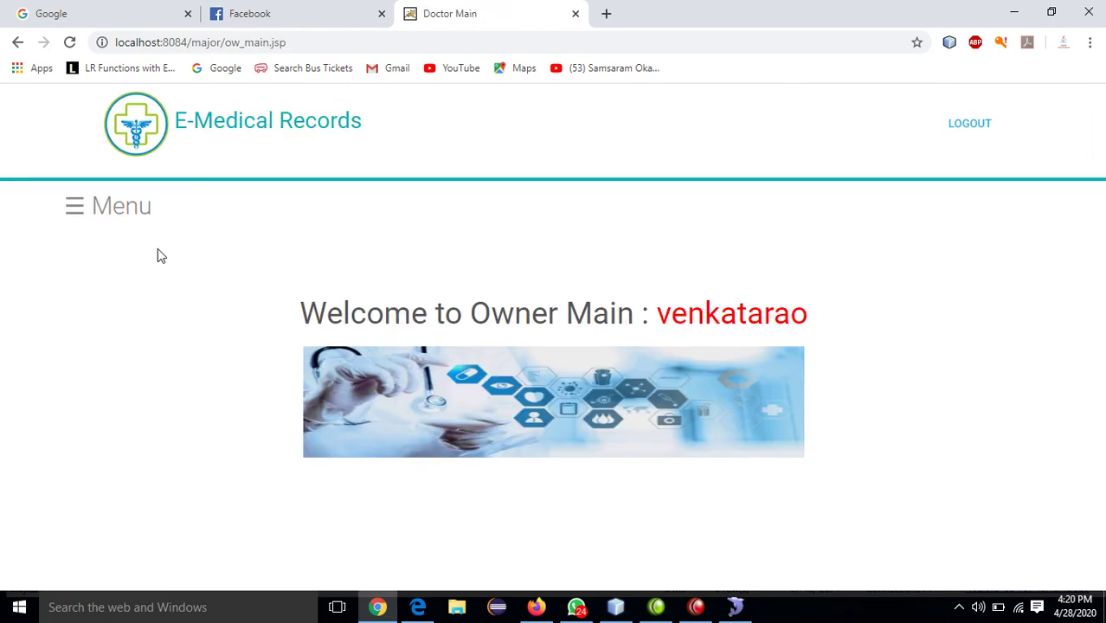
# - Check the empty uploaded patient details list, then log the doctor out
pyautogui.click(122, 209)
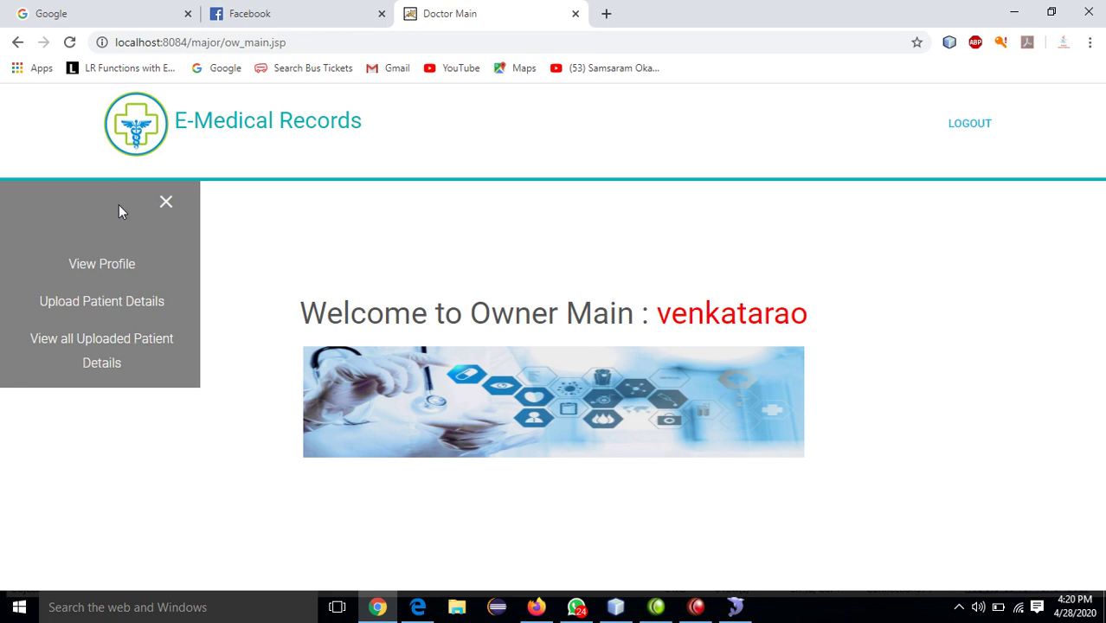
pyautogui.click(110, 335)
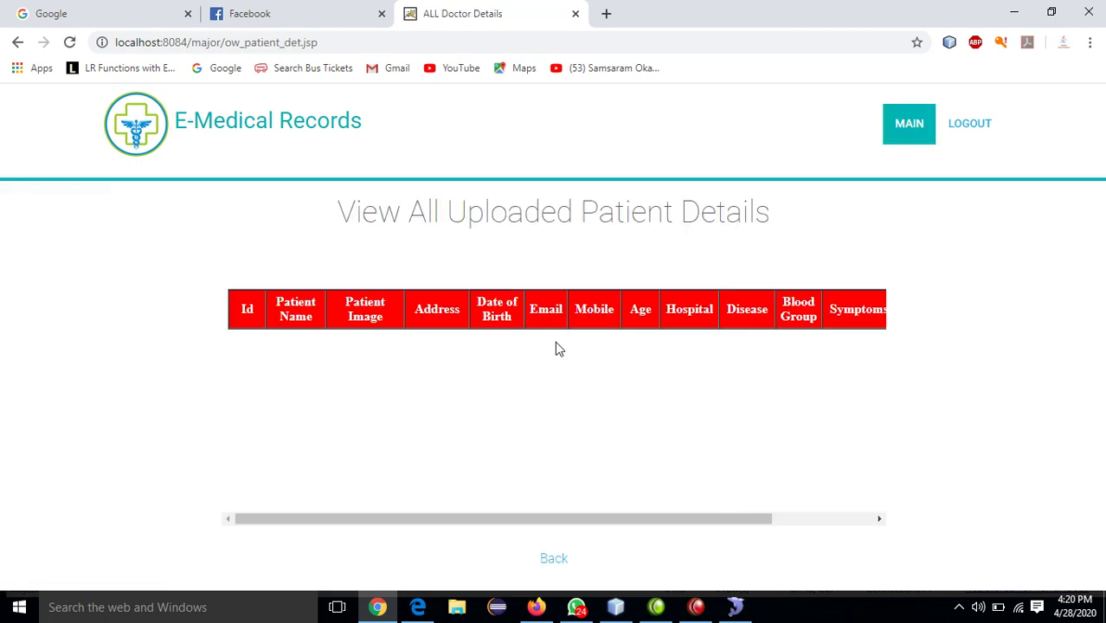
pyautogui.click(967, 131)
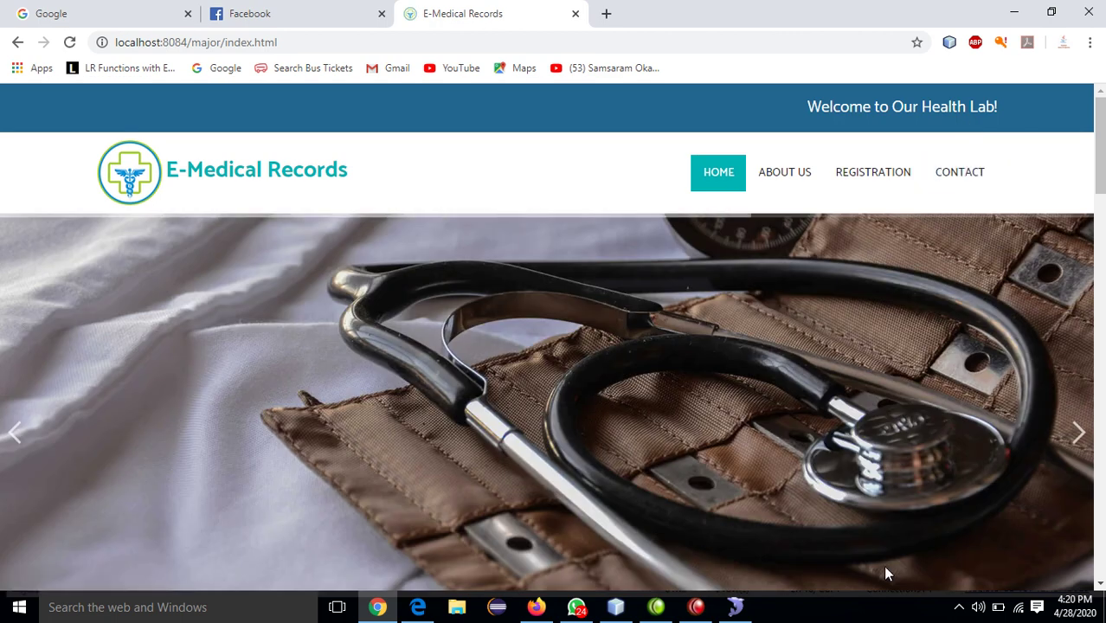
pyautogui.click(959, 607)
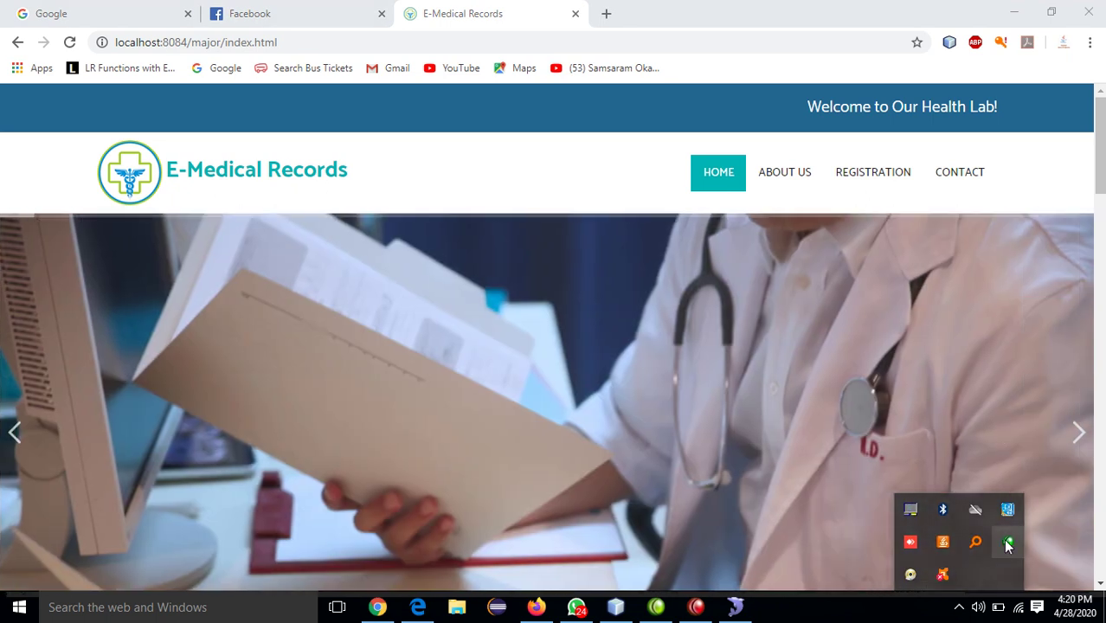
pyautogui.rightClick(945, 572)
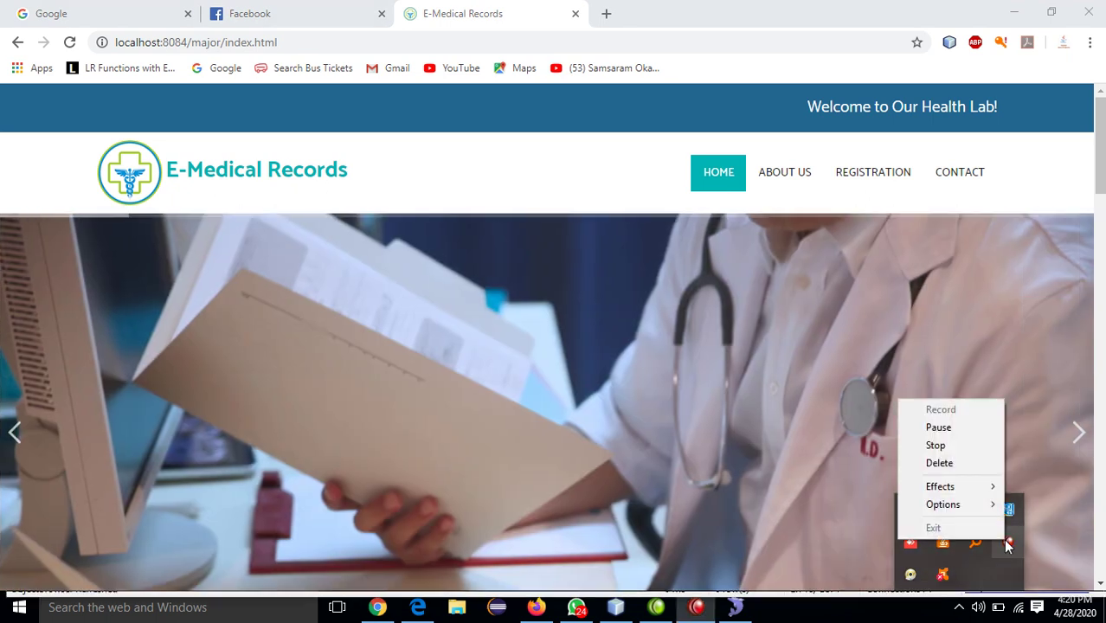